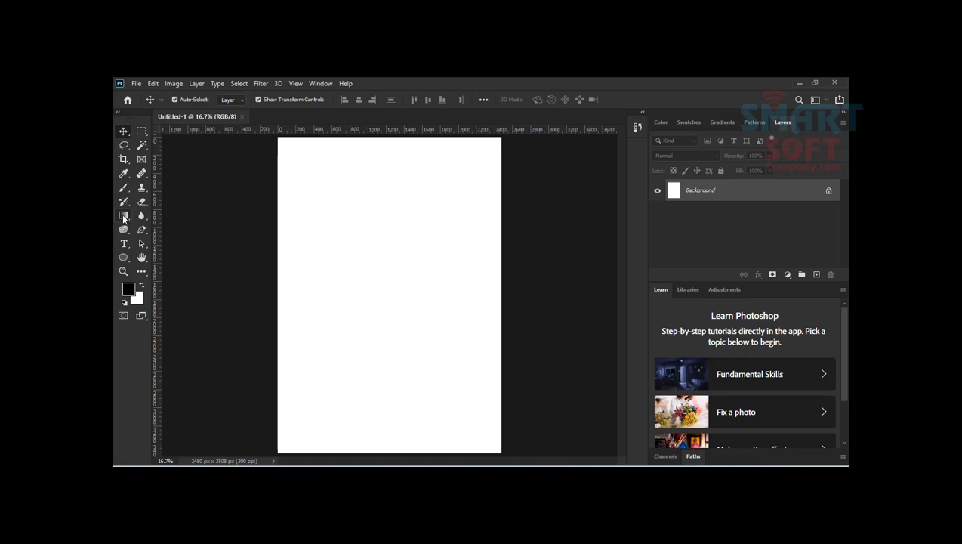
Step: Activate the Gradient tool with the Circular Rainbow tool preset and set the gradient style to linear
left_click(123, 216)
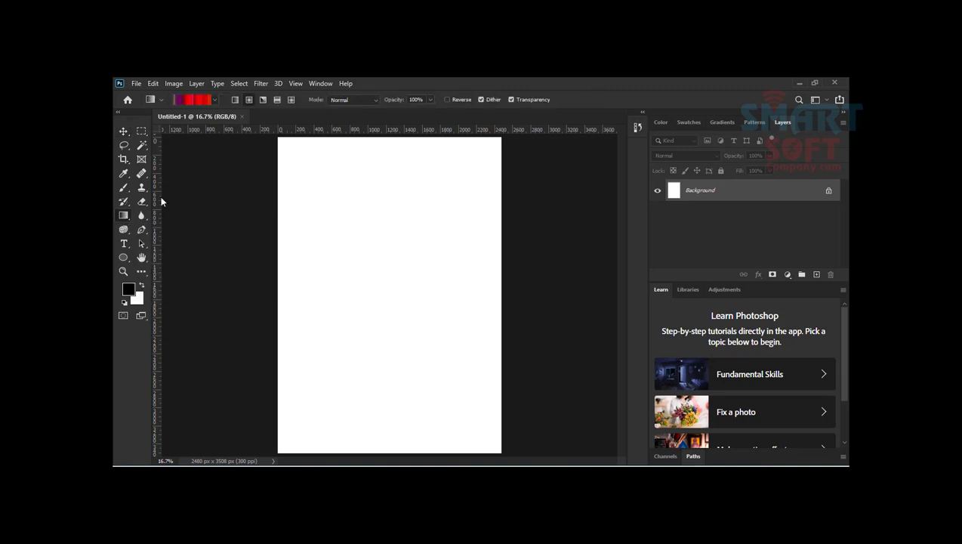
left_click(215, 101)
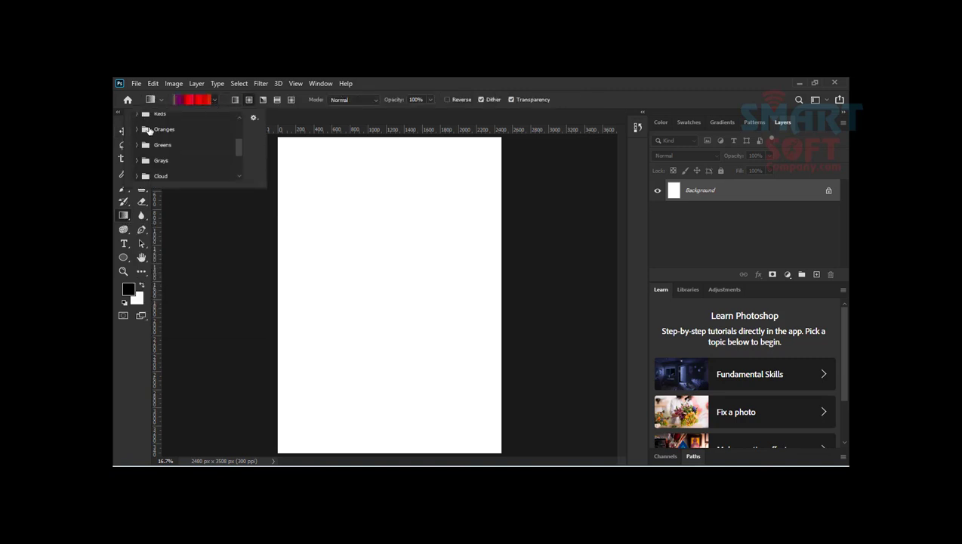
scroll(144, 136, "up", 2)
left_click(143, 119)
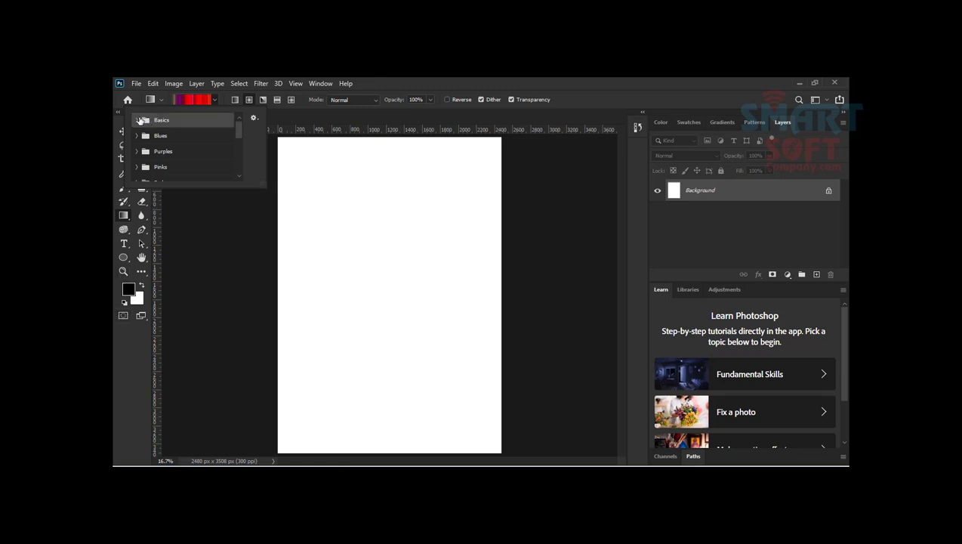
left_click(150, 100)
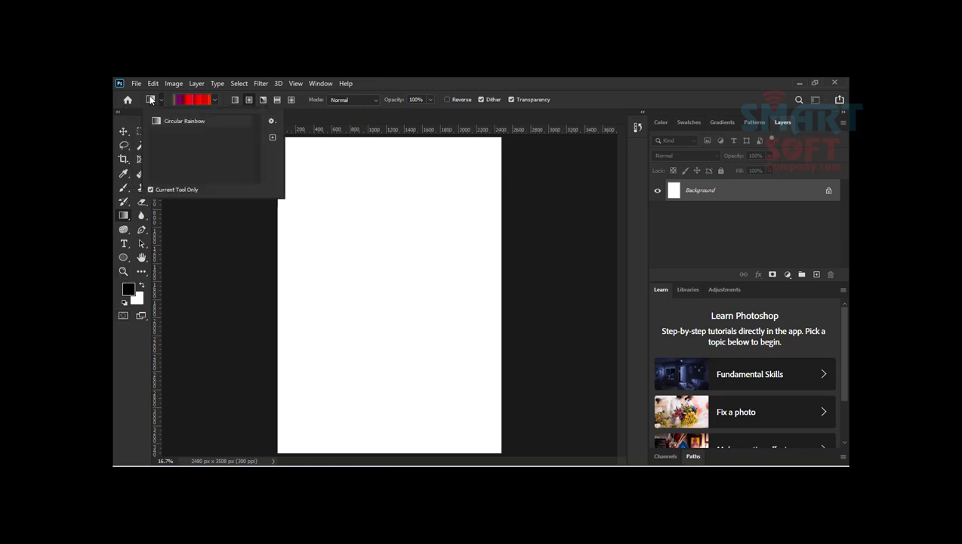
left_click(169, 123)
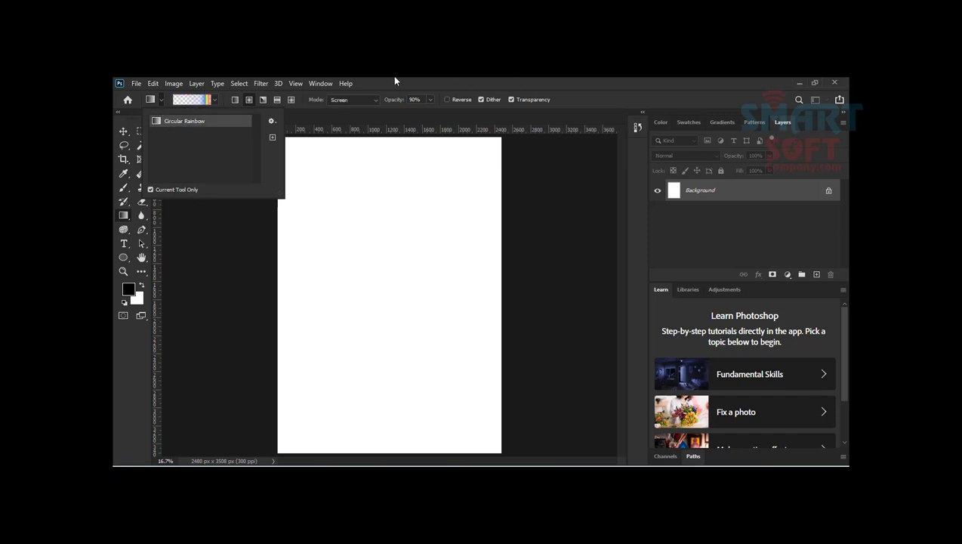
left_click(250, 102)
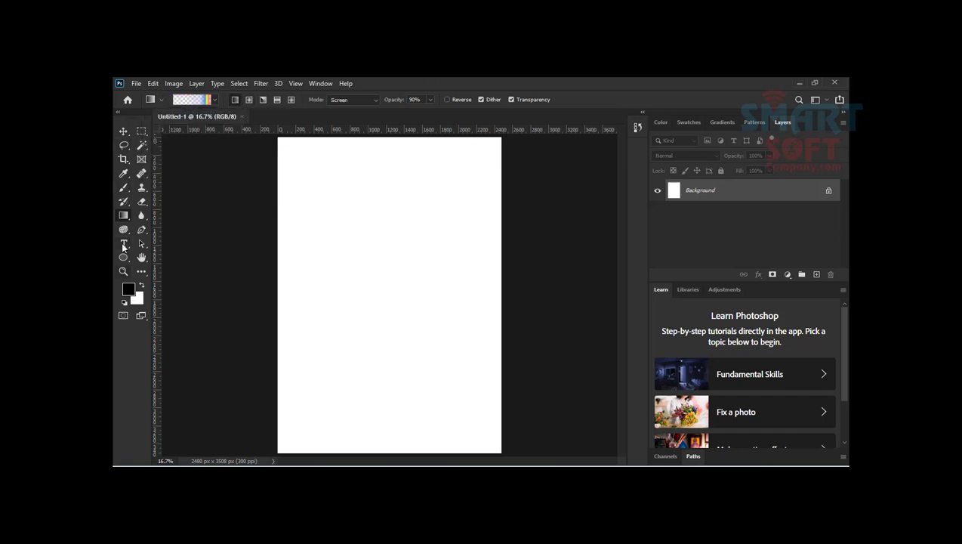
Step: Examine the Gradient Editor, the groups of gradient presets and the preset management options
left_click(190, 101)
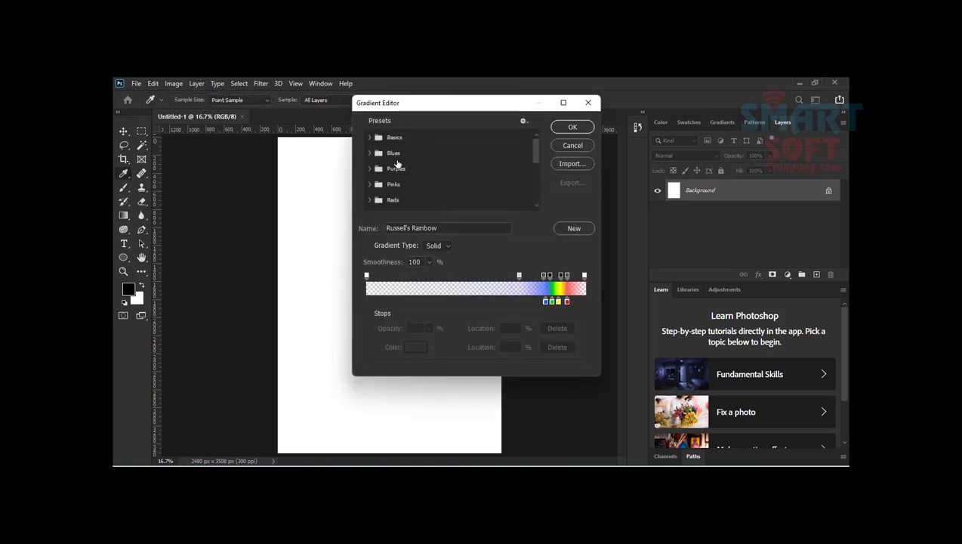
left_click(573, 146)
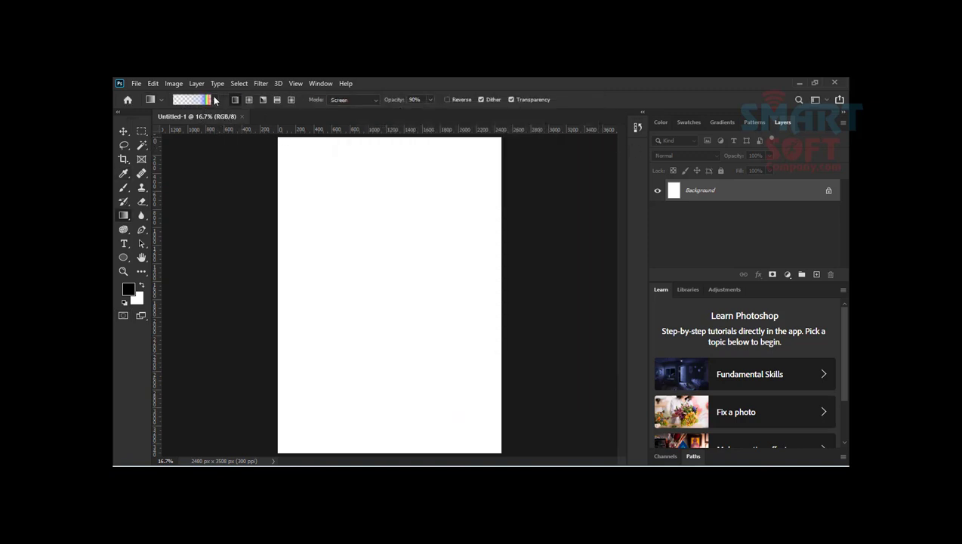
left_click(215, 100)
scroll(177, 135, "down", 5)
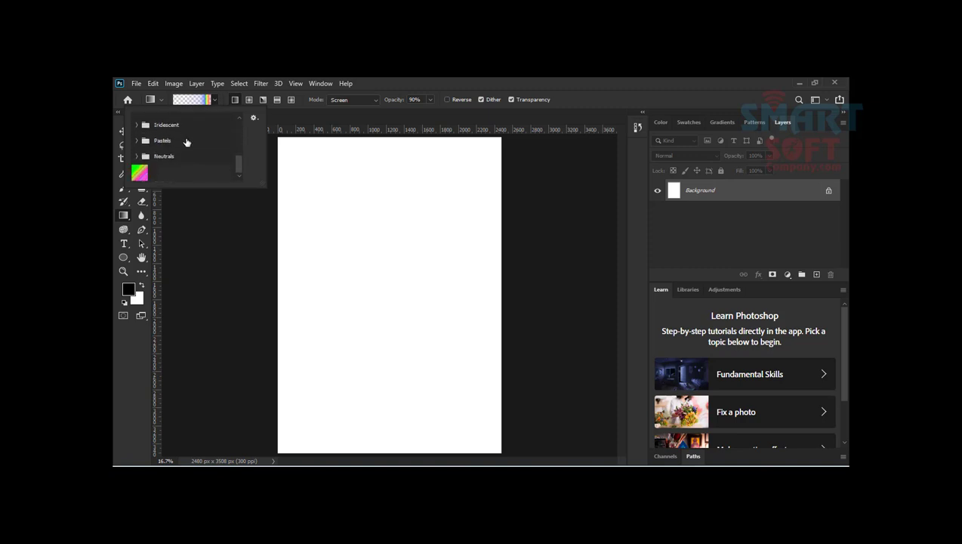
scroll(185, 142, "up", 5)
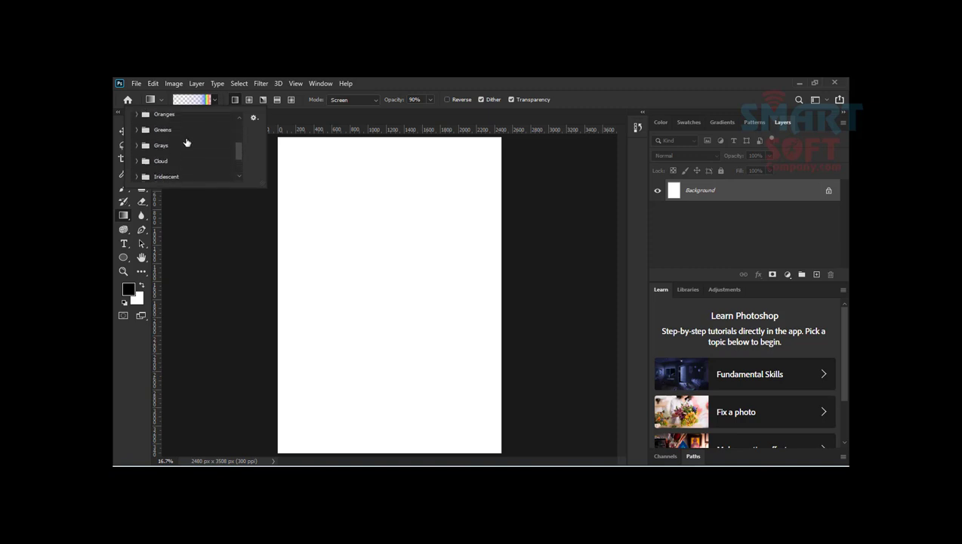
left_click(255, 118)
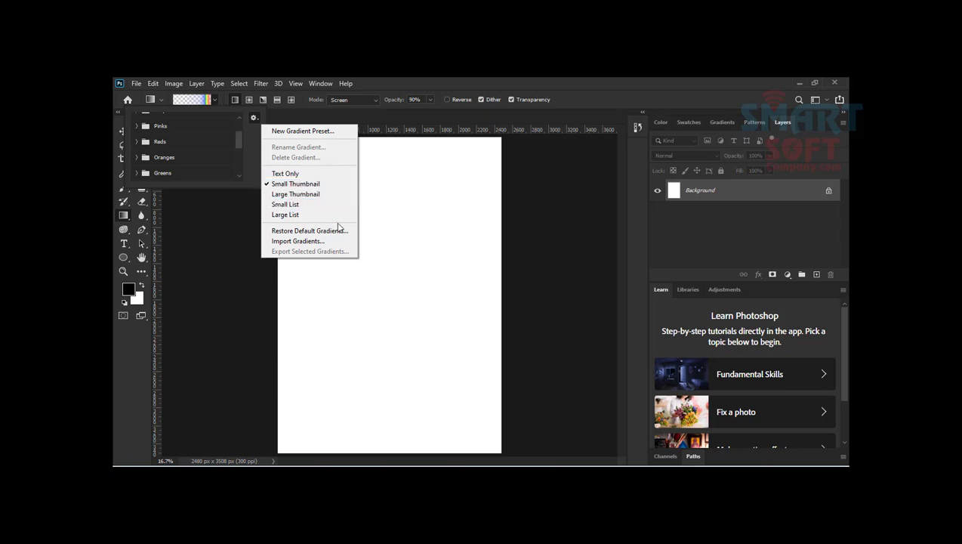
left_click(240, 141)
left_click_drag(239, 138, 236, 121)
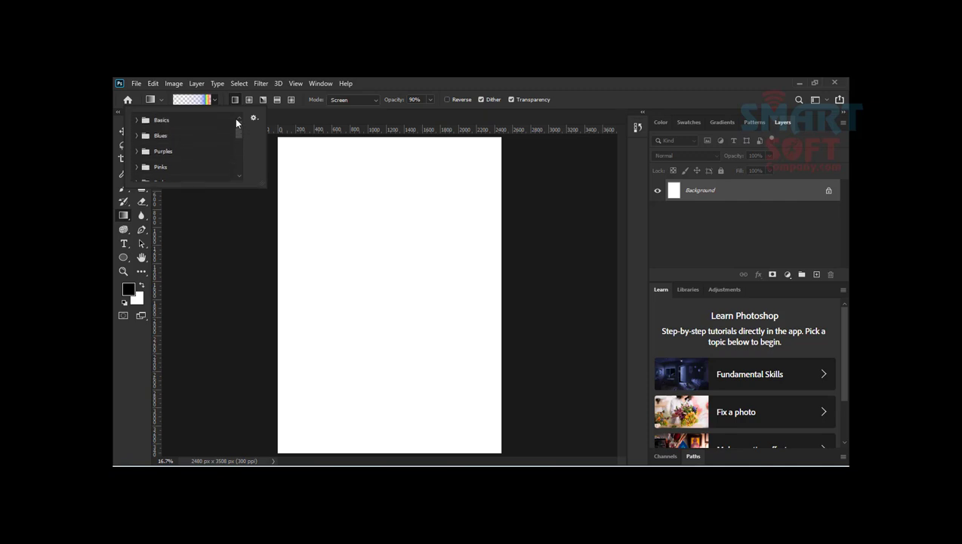
Step: Expand the Basics gradient group and choose its third preset, the black-to-white gradient
left_click(140, 121)
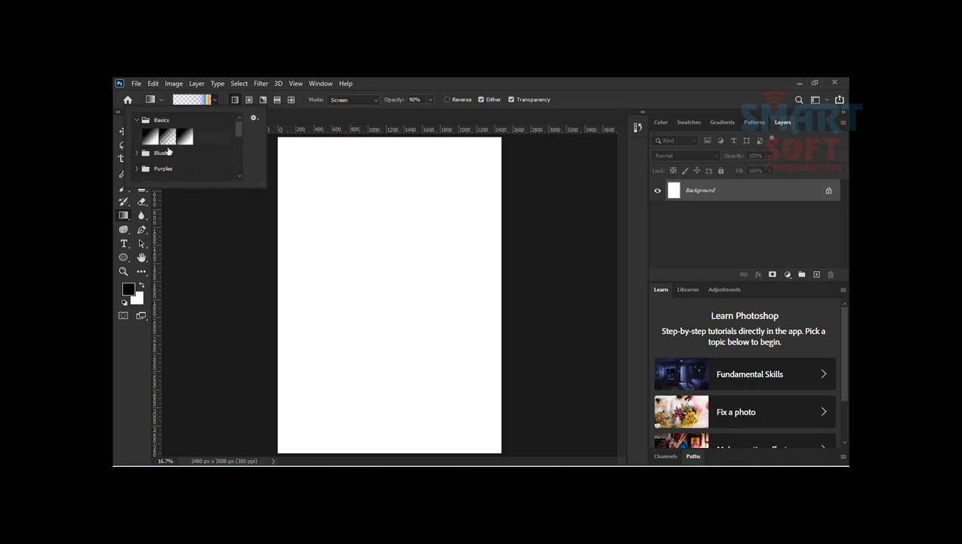
left_click(147, 139)
left_click(185, 136)
Step: Browse the gradient presets in the Blues, Purples and Reds groups
left_click(137, 154)
scroll(167, 174, "down", 3)
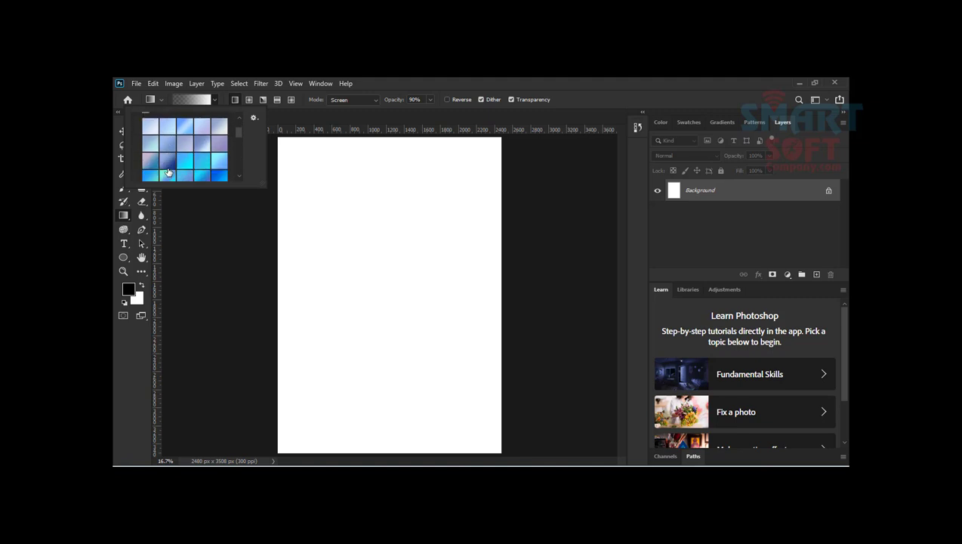
scroll(168, 172, "down", 3)
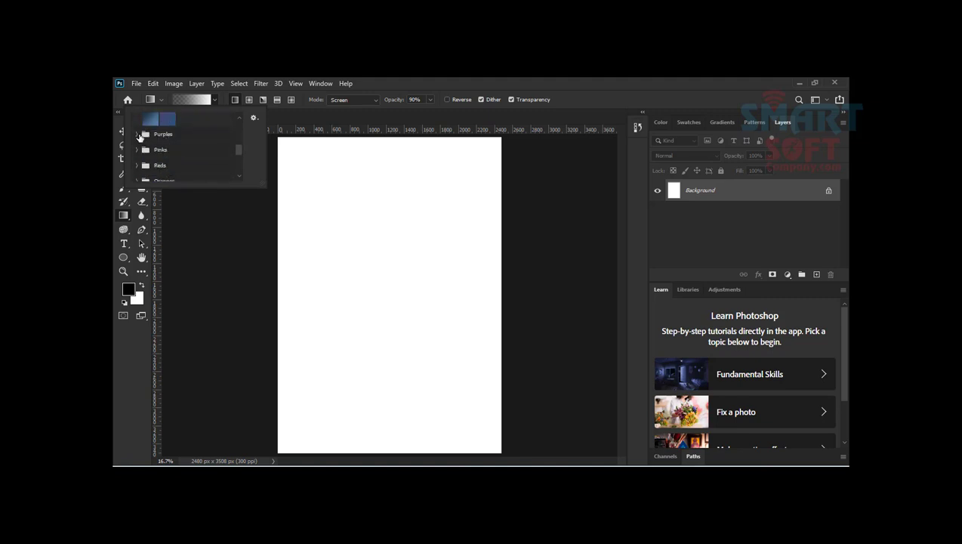
left_click(143, 137)
scroll(155, 151, "down", 3)
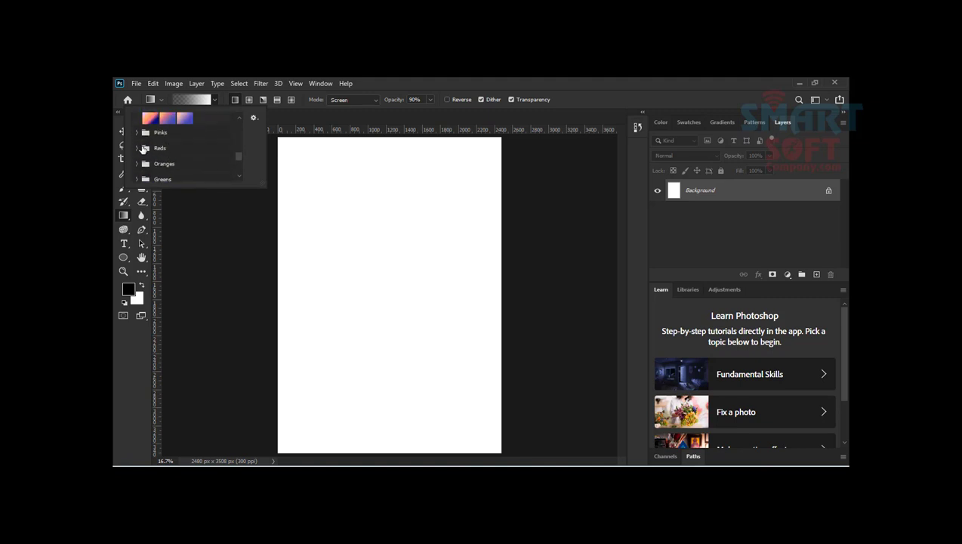
left_click(143, 149)
scroll(181, 158, "down", 5)
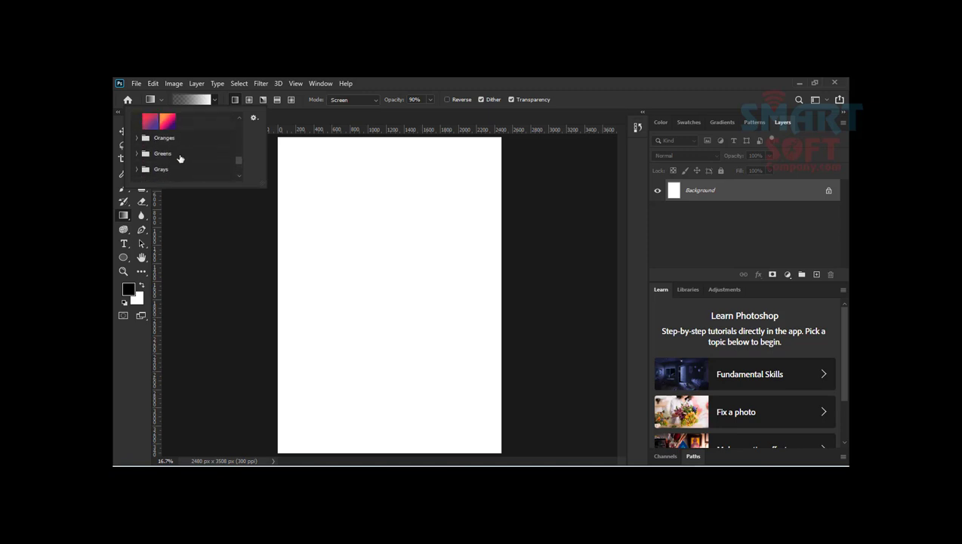
scroll(181, 159, "up", 3)
left_click(414, 78)
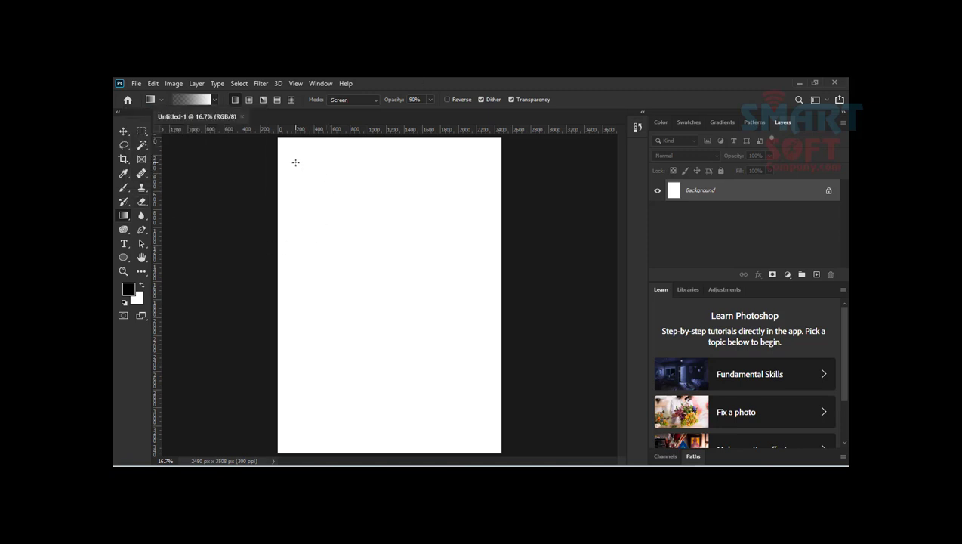
Step: Draw the black-to-white gradient diagonally across the Background layer and add a new empty layer above it
left_click_drag(295, 162, 432, 378)
left_click(815, 275)
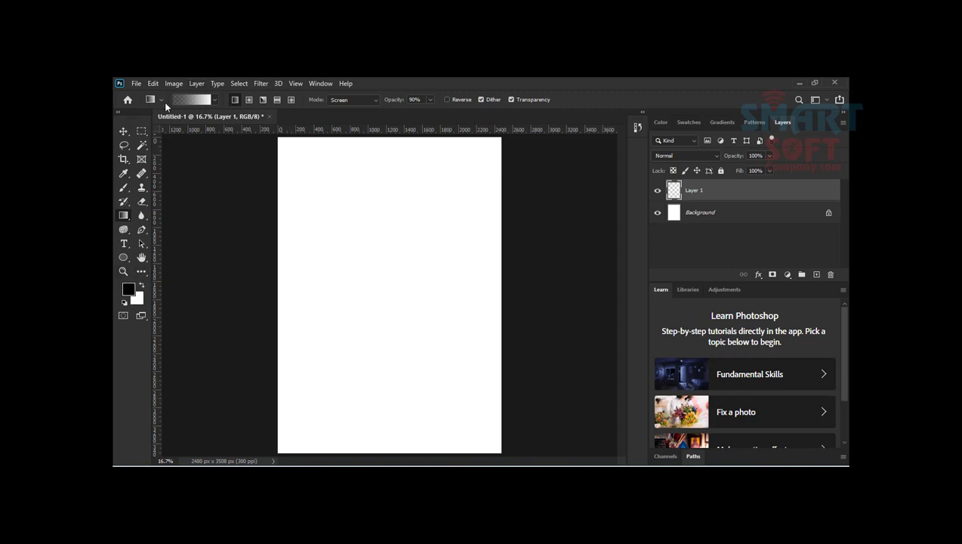
Step: Choose the purple-to-pink gradient from the Reds presets and set the gradient opacity to 100%
left_click(214, 100)
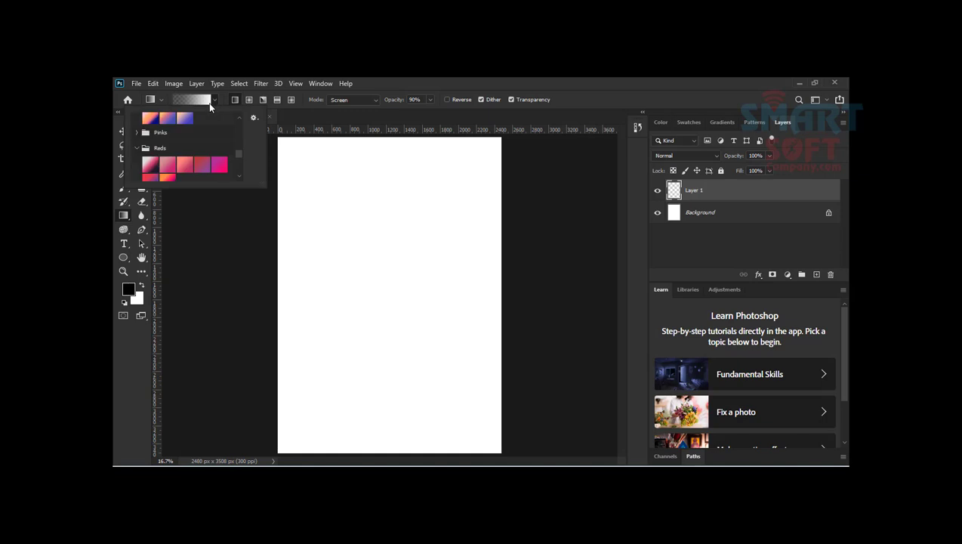
left_click(218, 164)
left_click_drag(421, 100, 334, 104)
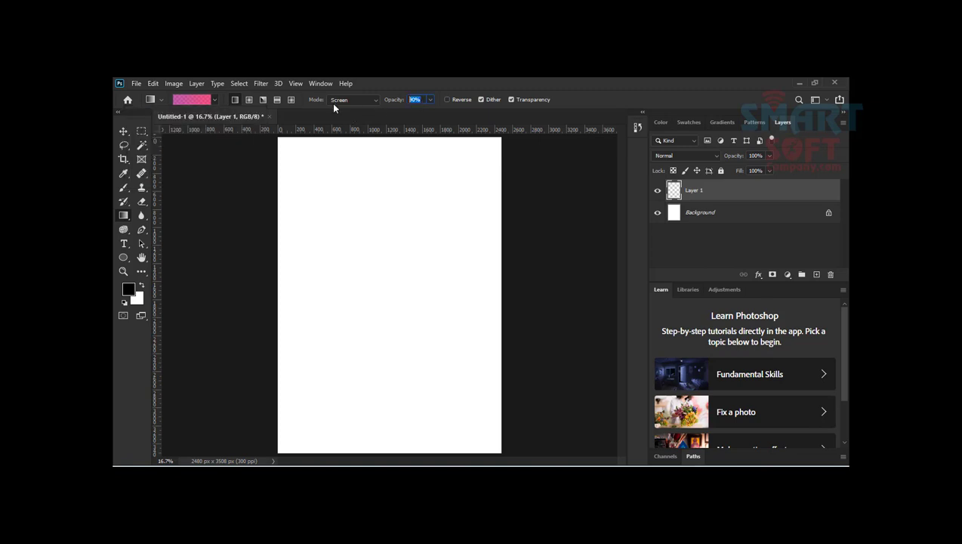
type("100")
key("Return")
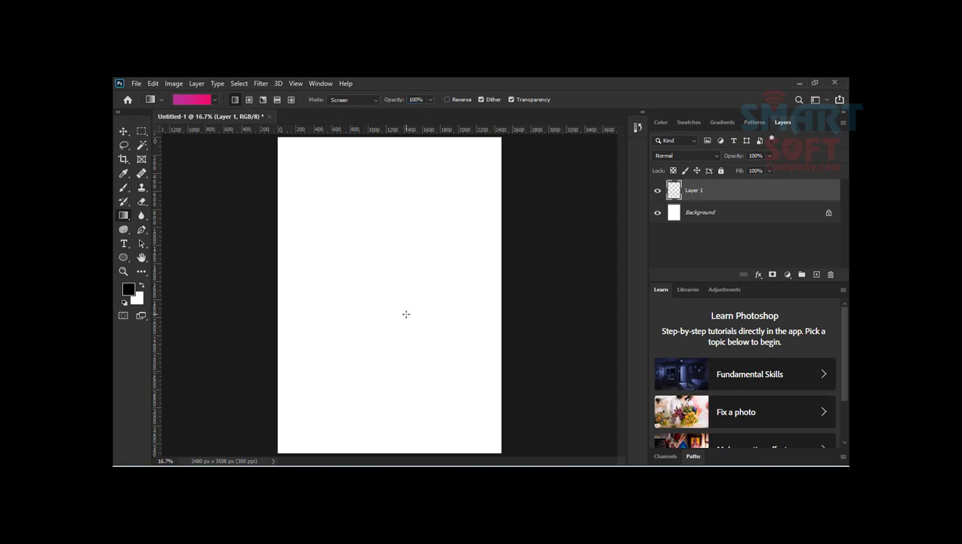
Step: Draw the purple-to-pink gradient twice over the new layer, from the lower right toward the upper-left corner, in Screen mode
left_click_drag(406, 313, 260, 131)
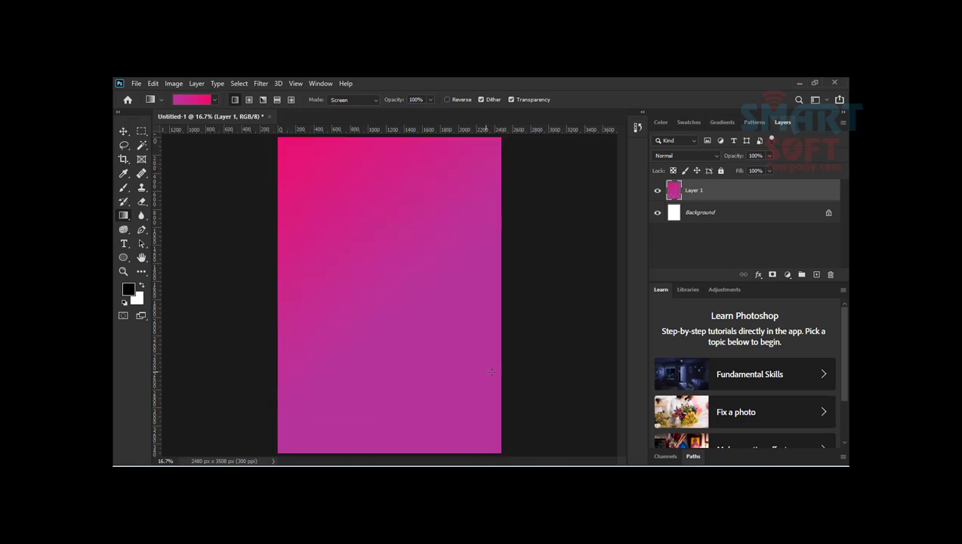
left_click_drag(486, 419, 285, 170)
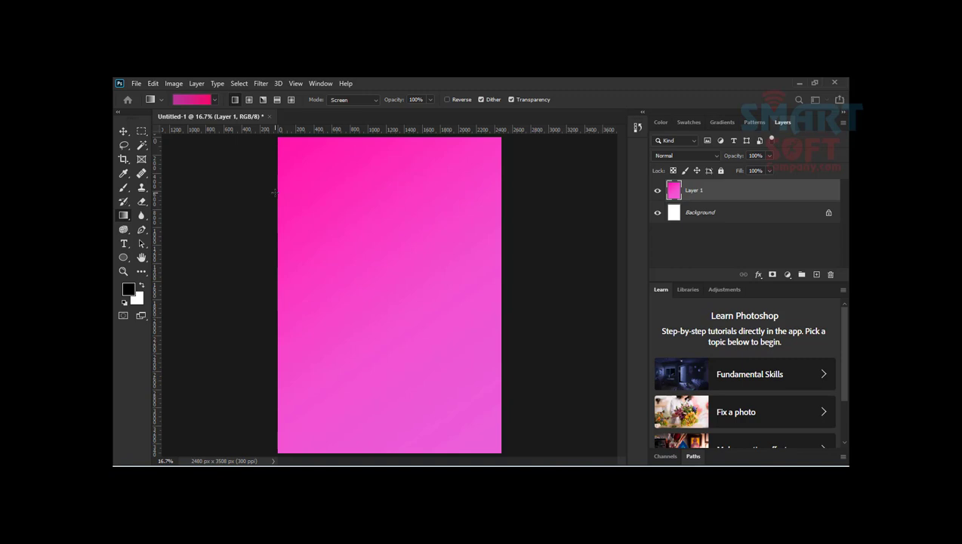
Step: Create a new landscape document of 3508 x 2480 px at 300 ppi and fit it to the window
key("ctrl+n")
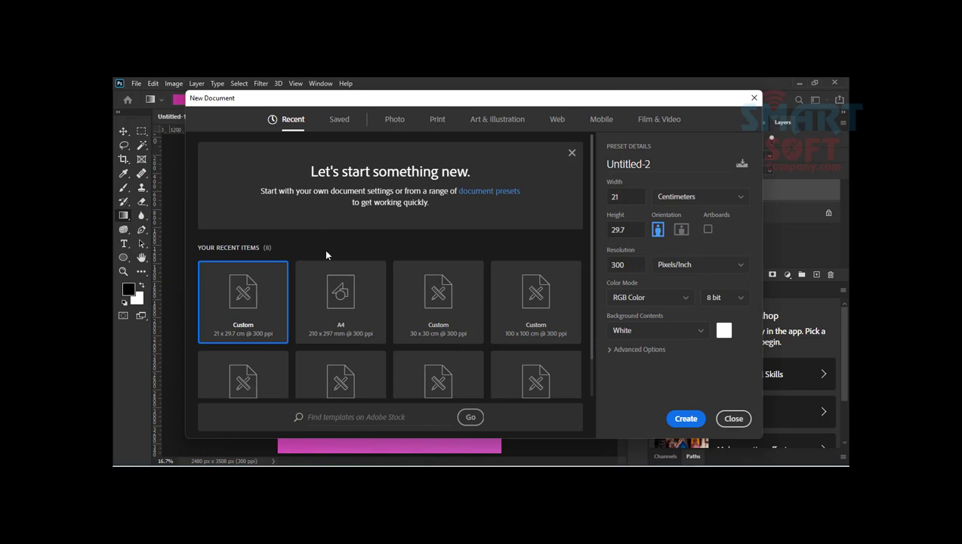
left_click(686, 418)
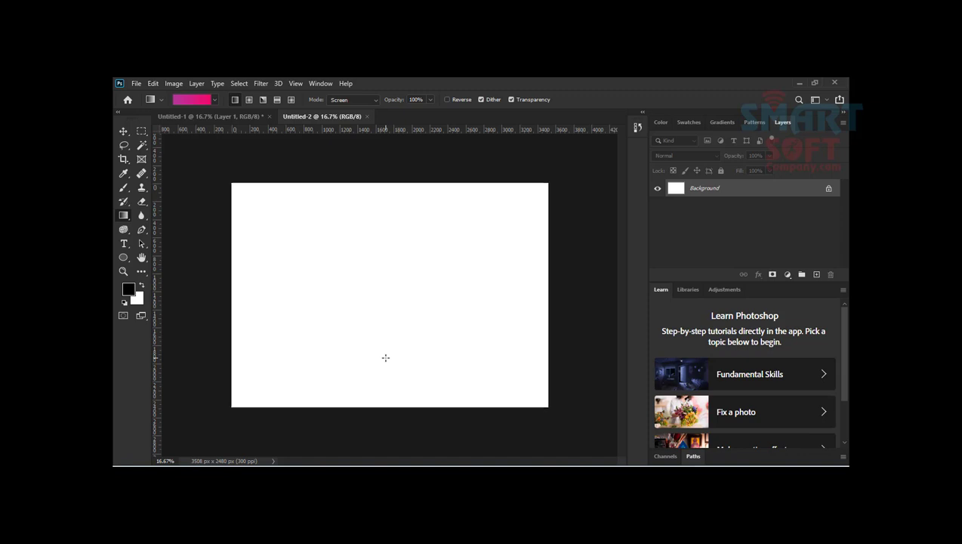
key("ctrl+0")
Step: Draw the purple-to-pink gradient across the new document's Background layer and add an empty layer above it
left_click_drag(402, 390, 209, 144)
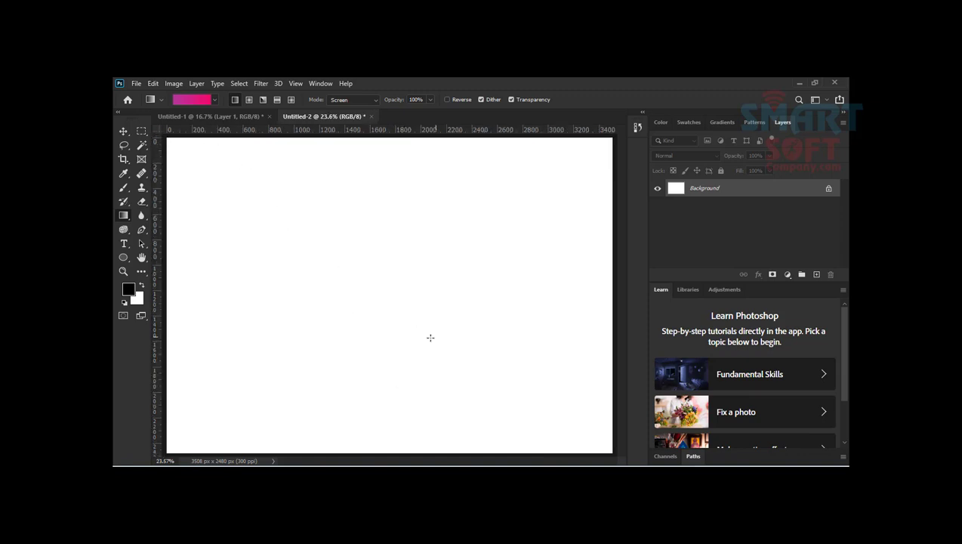
left_click(816, 274)
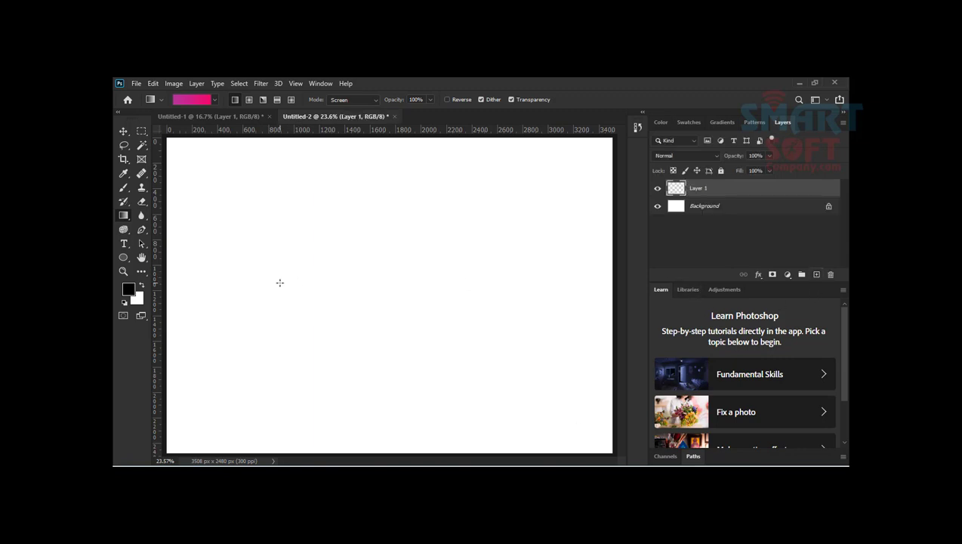
Step: Keep the gradient blend mode at Screen and draw the gradient over the empty layer toward its upper edge
left_click(352, 101)
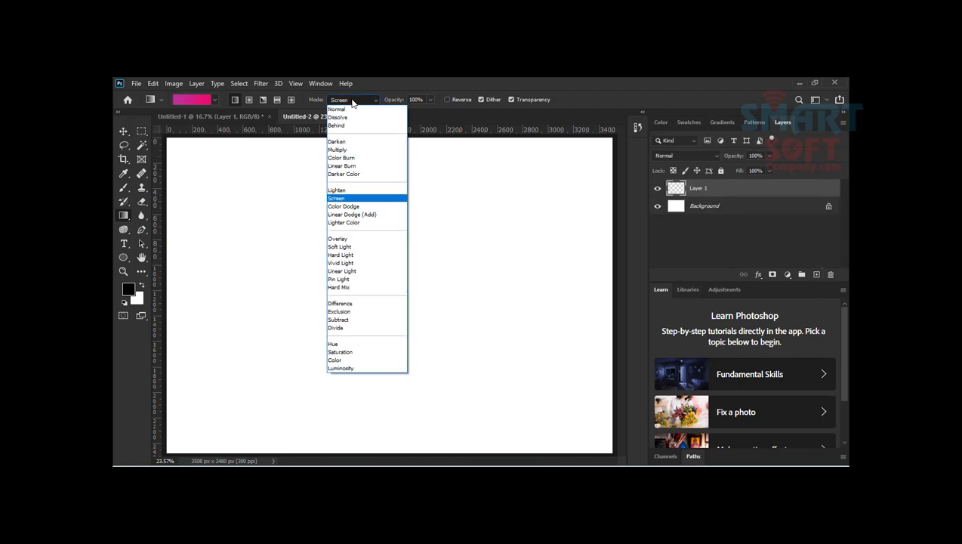
left_click(350, 99)
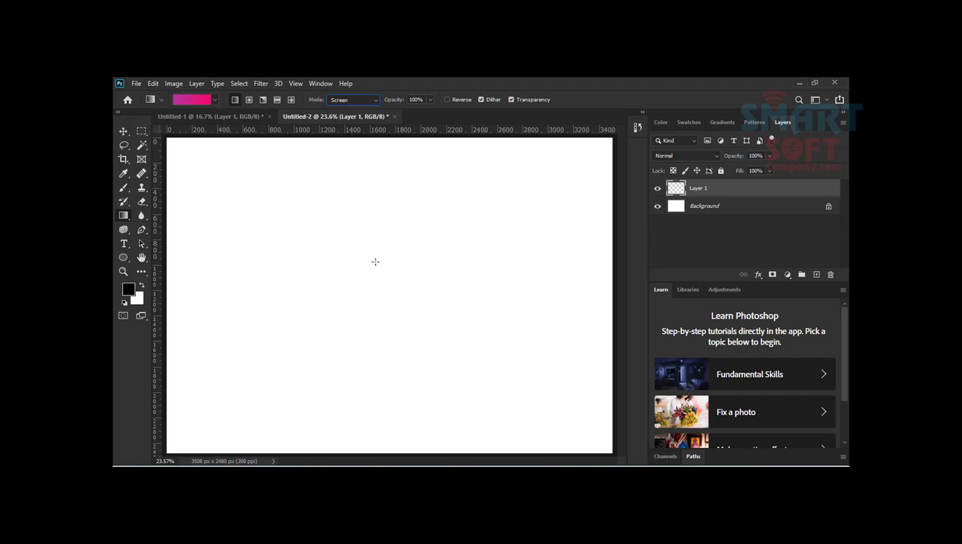
left_click_drag(378, 298, 294, 134)
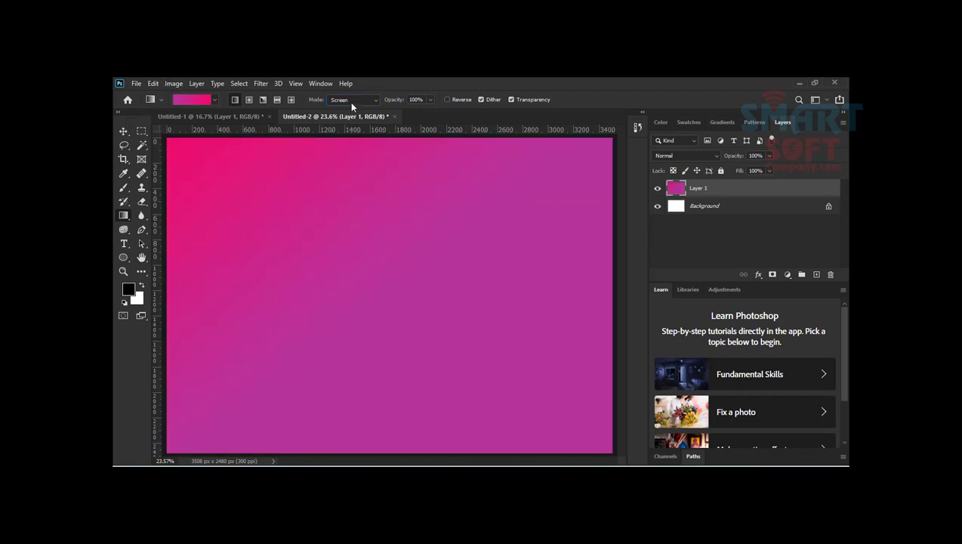
Step: Set the gradient blend mode to Normal and redraw the layer's gradient vertically, ending with purple above and pink below
left_click(351, 101)
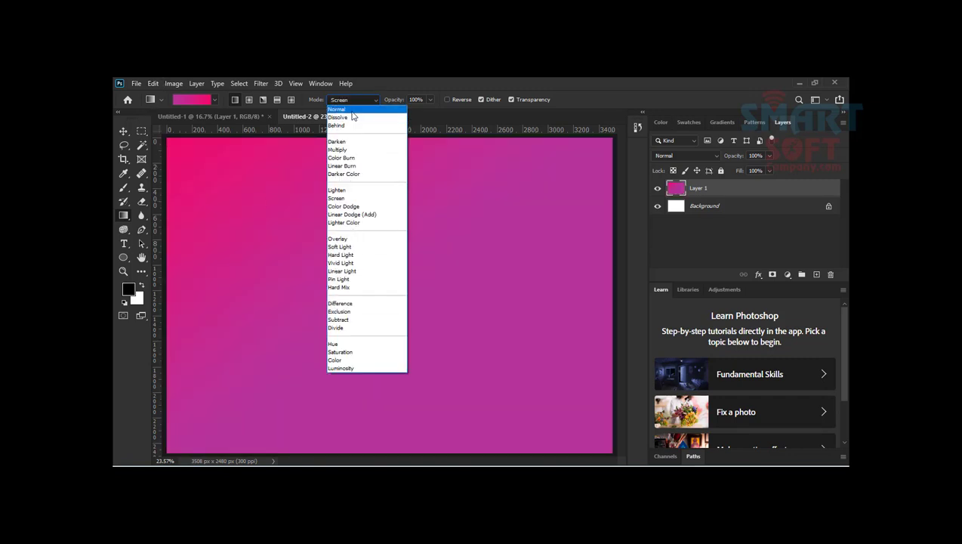
left_click(354, 113)
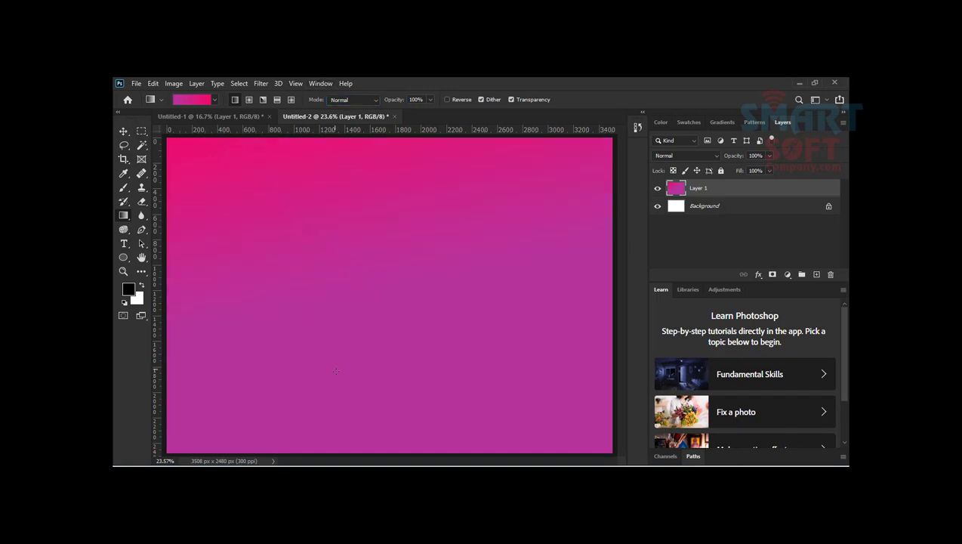
left_click_drag(366, 427, 353, 105)
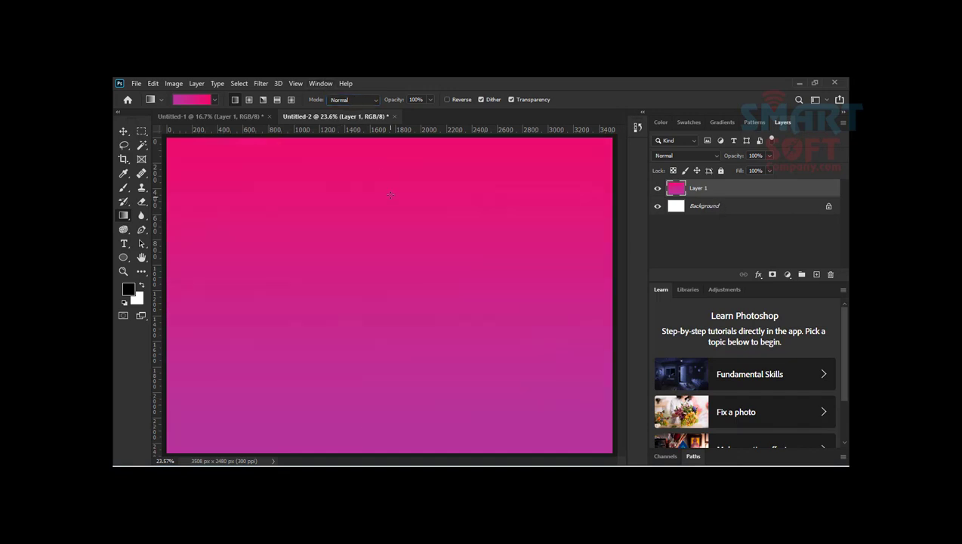
left_click_drag(396, 157, 412, 368)
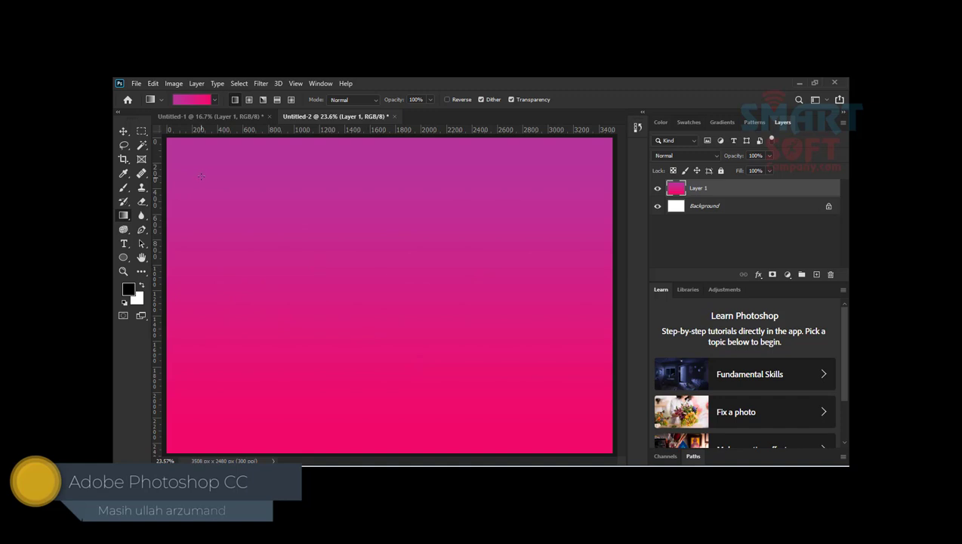
Step: Choose the lavender-to-pink preset from the Pastels group and draw it over Layer 1 with a slightly slanted, nearly vertical linear stroke
left_click(215, 99)
scroll(151, 151, "down", 5)
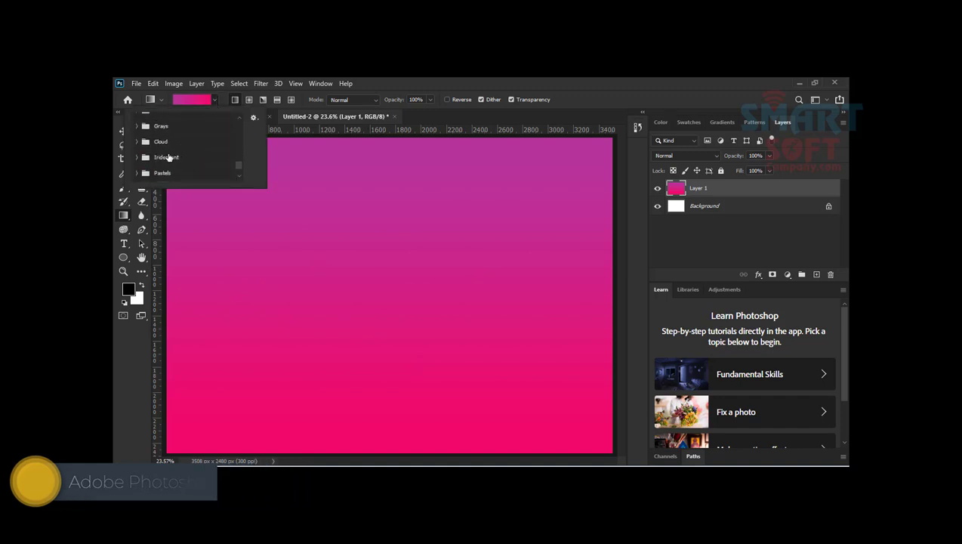
left_click(144, 145)
scroll(146, 145, "down", 2)
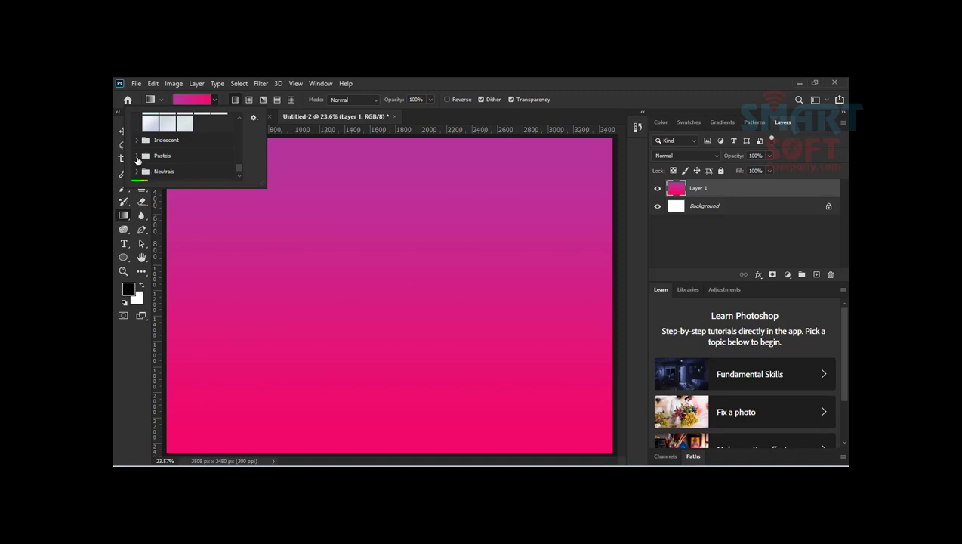
left_click(144, 156)
scroll(184, 156, "down", 2)
left_click(203, 140)
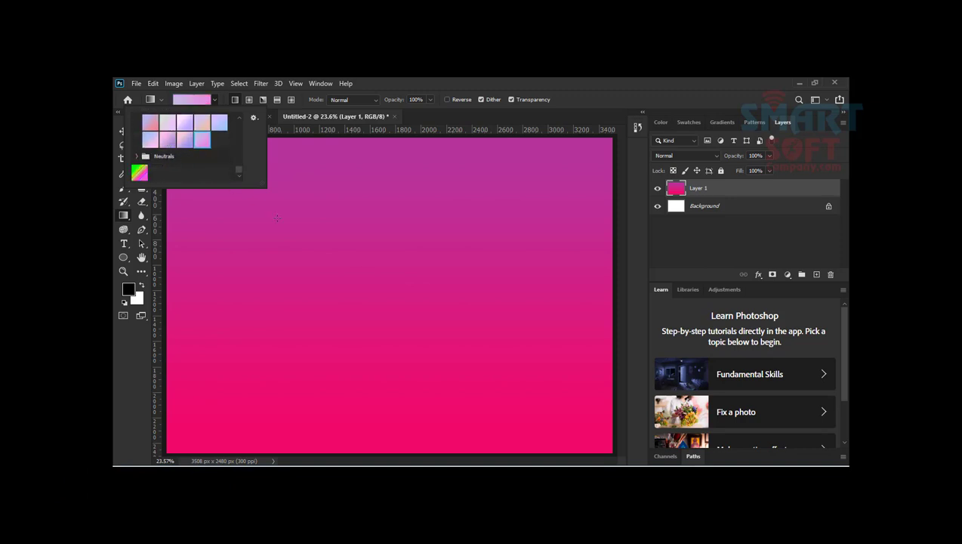
left_click(375, 287)
left_click_drag(333, 157, 375, 287)
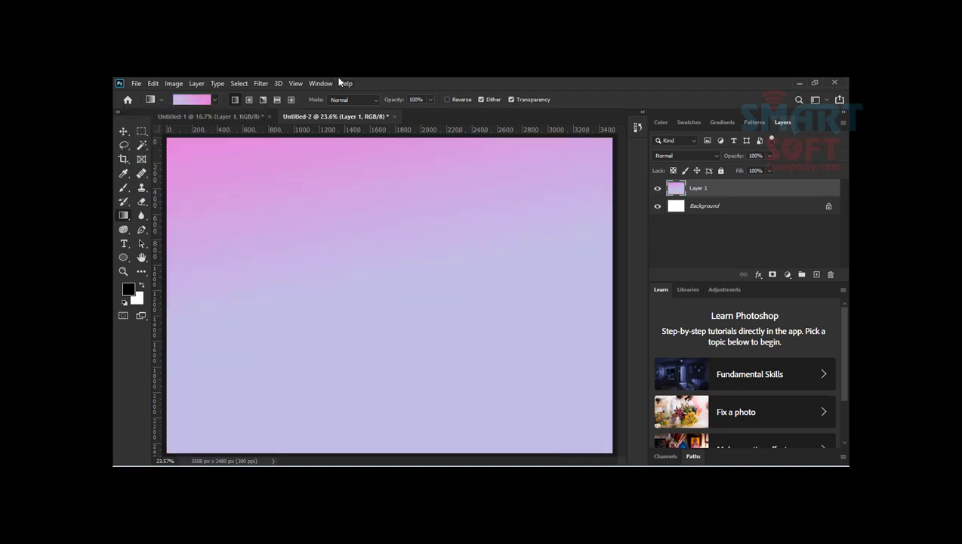
Step: Choose the striped green-to-magenta preset and draw it diagonally across Layer 1, ending with green at the lower-right corner of the canvas
left_click(215, 99)
scroll(171, 143, "up", 2)
scroll(172, 143, "down", 2)
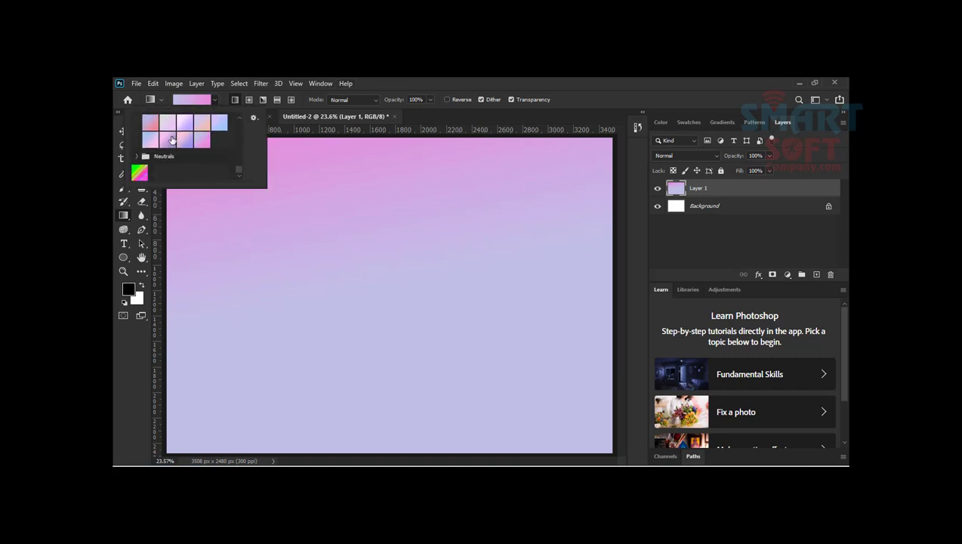
left_click(139, 173)
left_click(428, 80)
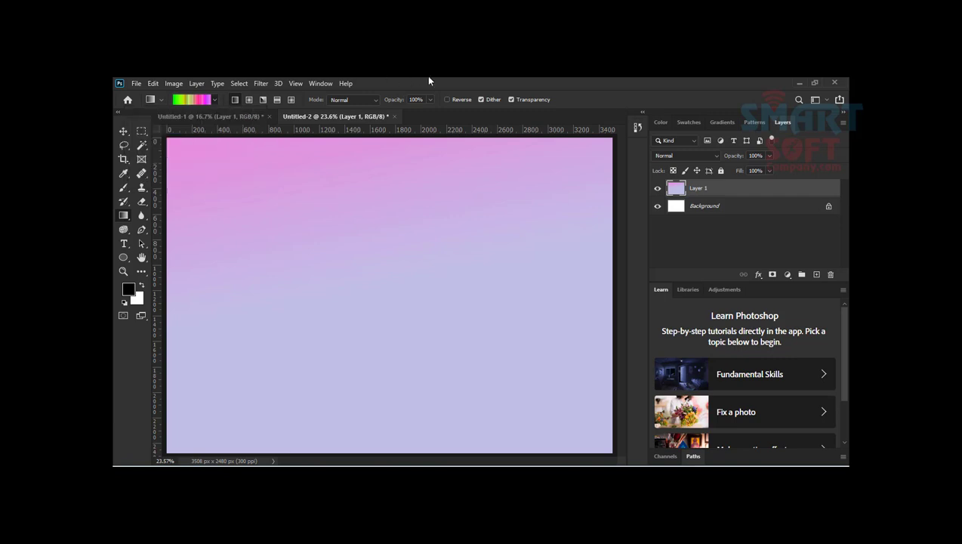
left_click_drag(362, 306, 177, 138)
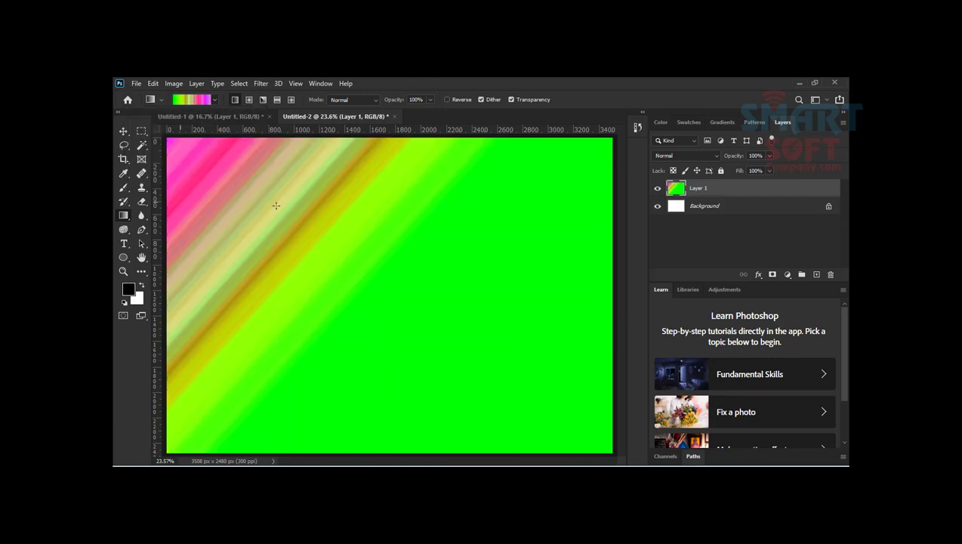
left_click_drag(562, 389, 128, 179)
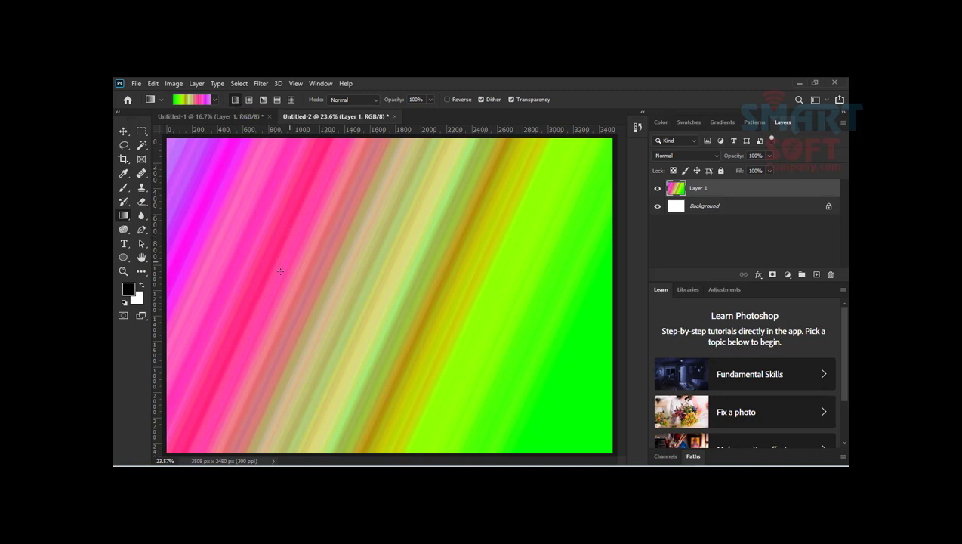
Step: Redraw the striped linear gradient horizontally, diagonally and almost vertically, ending with magenta along the canvas's upper edge and green below
left_click_drag(194, 295, 526, 290)
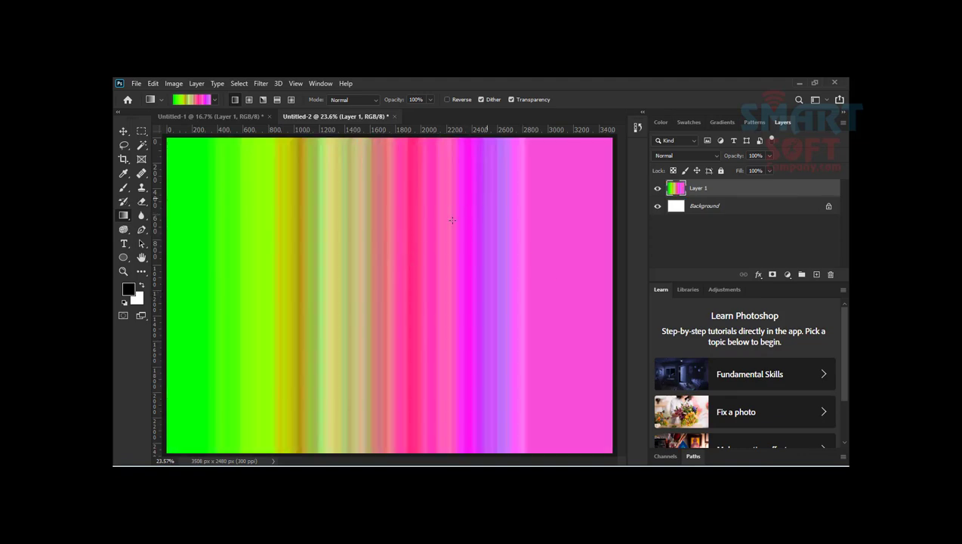
left_click_drag(452, 220, 315, 338)
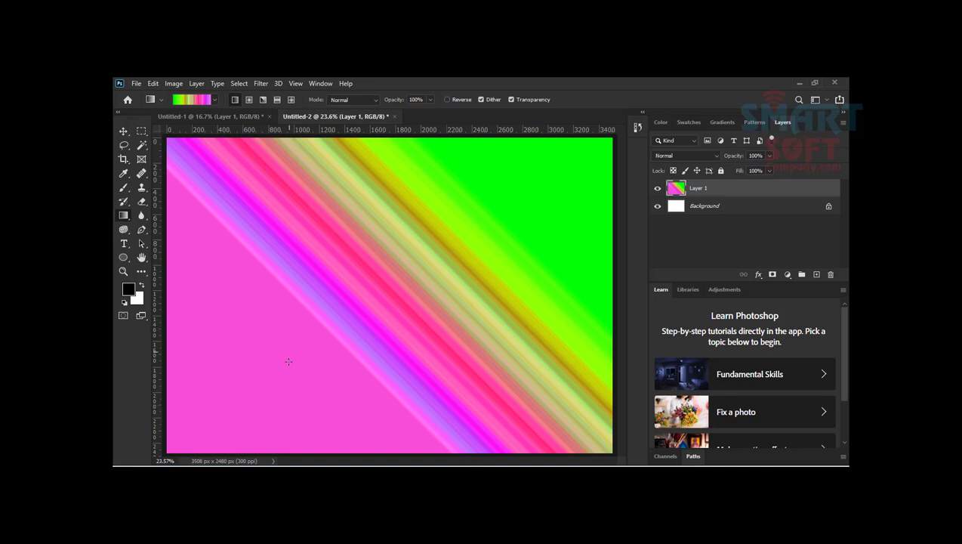
left_click_drag(197, 186, 519, 336)
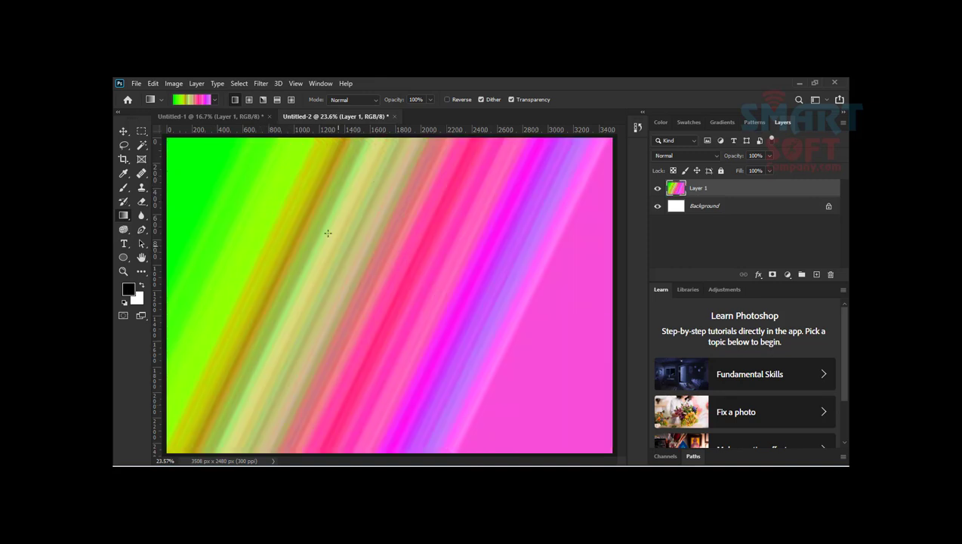
left_click_drag(281, 189, 565, 391)
mouse_move(404, 196)
left_mouse_down()
mouse_move(422, 400)
mouse_move(403, 199)
left_mouse_up()
left_click_drag(330, 341, 290, 143)
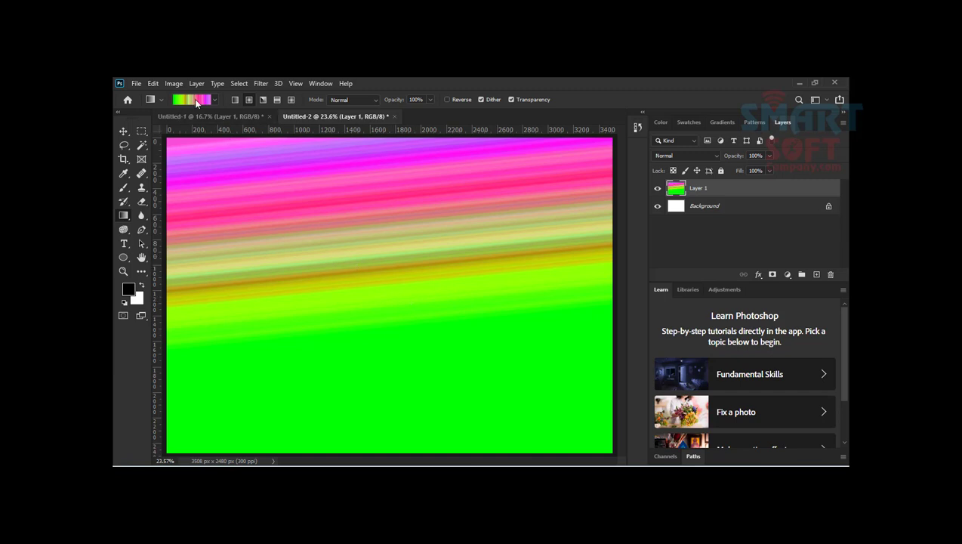
Step: Keep the blend mode at Normal and draw the striped gradient radially from the canvas centre past its upper-left corner
left_click(354, 99)
left_click(361, 107)
left_click_drag(376, 297, 191, 109)
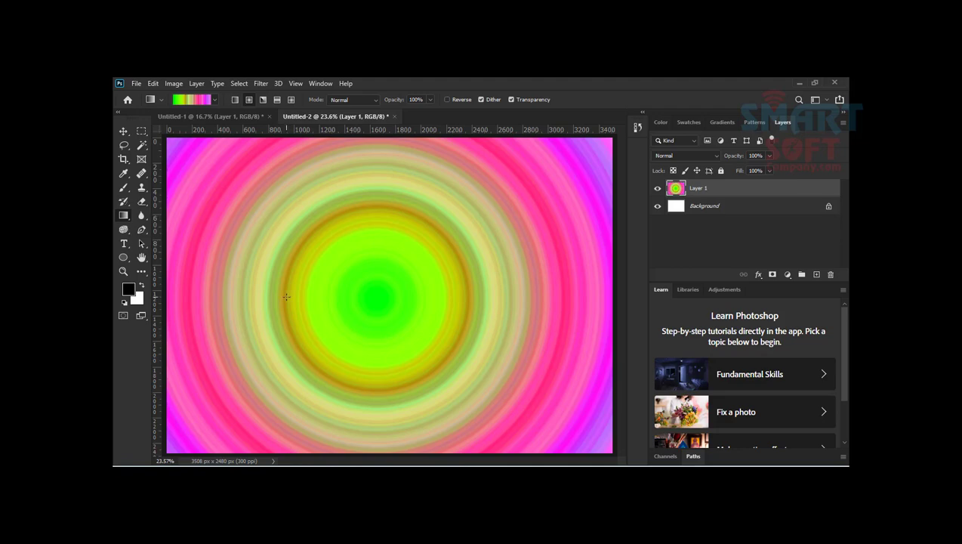
Step: Choose the Red_07 orange-pink-purple preset and draw it radially outward from near the canvas centre, then redraw it slightly wider
left_click(215, 100)
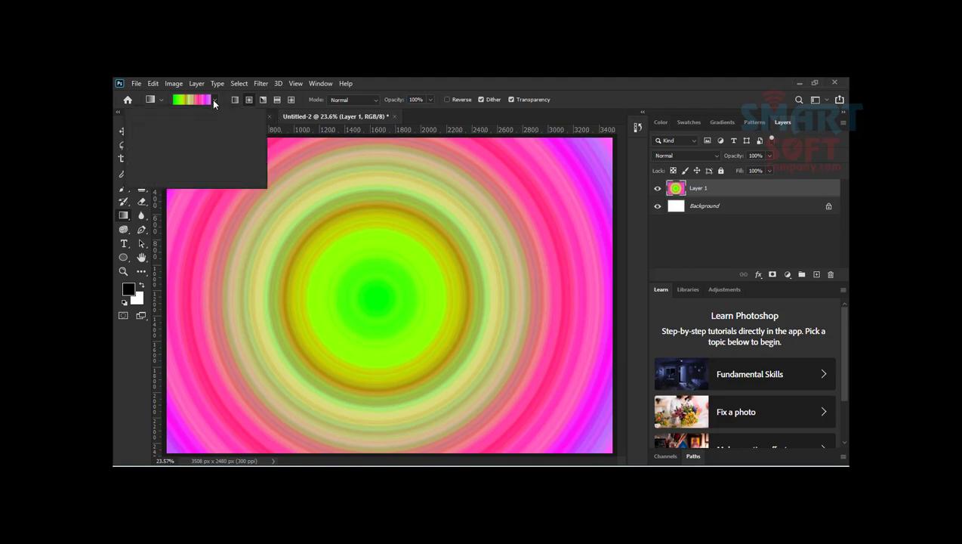
scroll(204, 144, "down", 5)
scroll(203, 144, "up", 5)
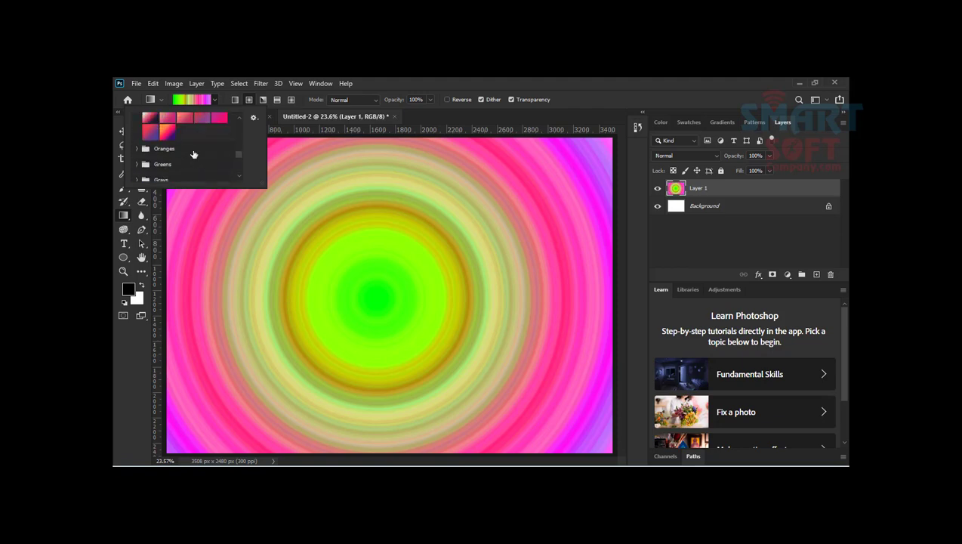
left_click(149, 157)
left_click(167, 157)
left_click_drag(362, 258, 181, 83)
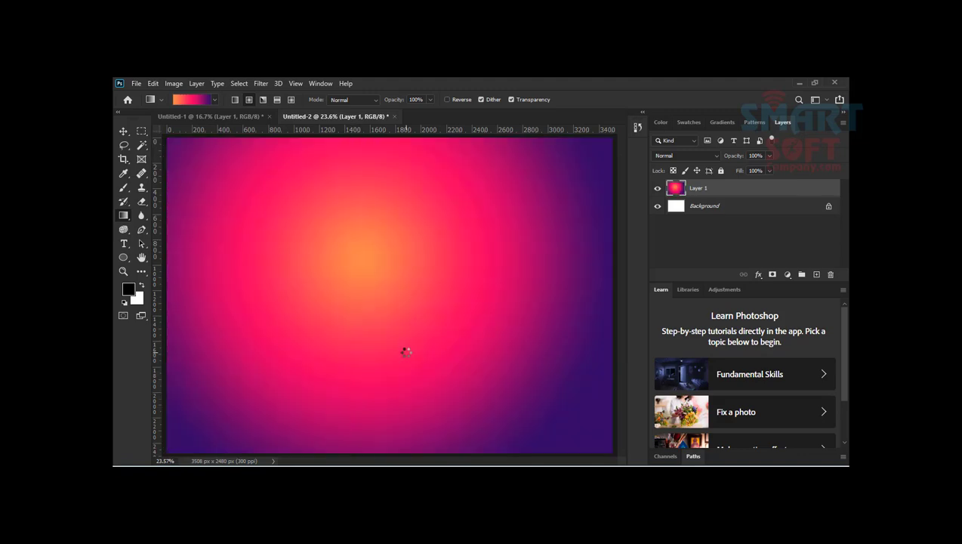
left_click_drag(384, 280, 183, 123)
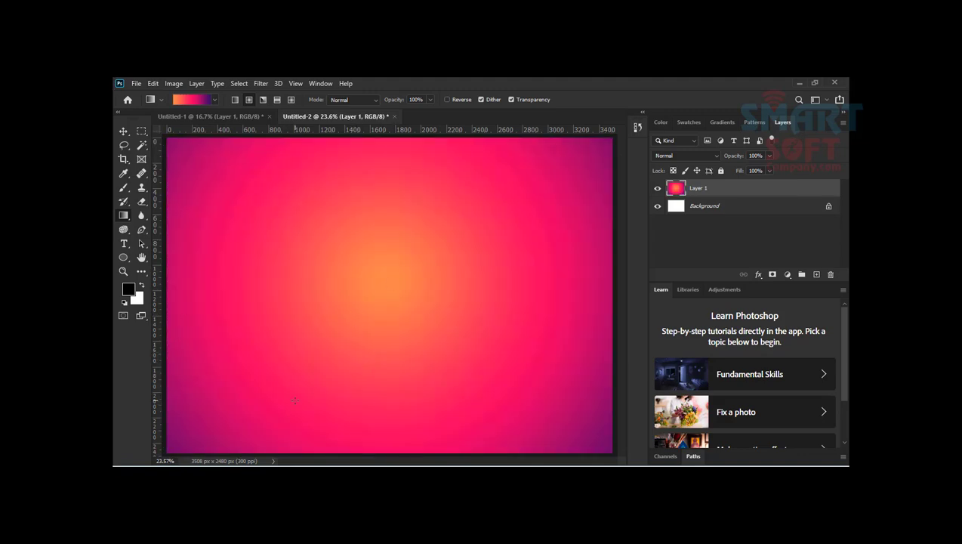
Step: Edit the Red_07 gradient and recolour its starting orange stop to bright yellow
left_click(191, 103)
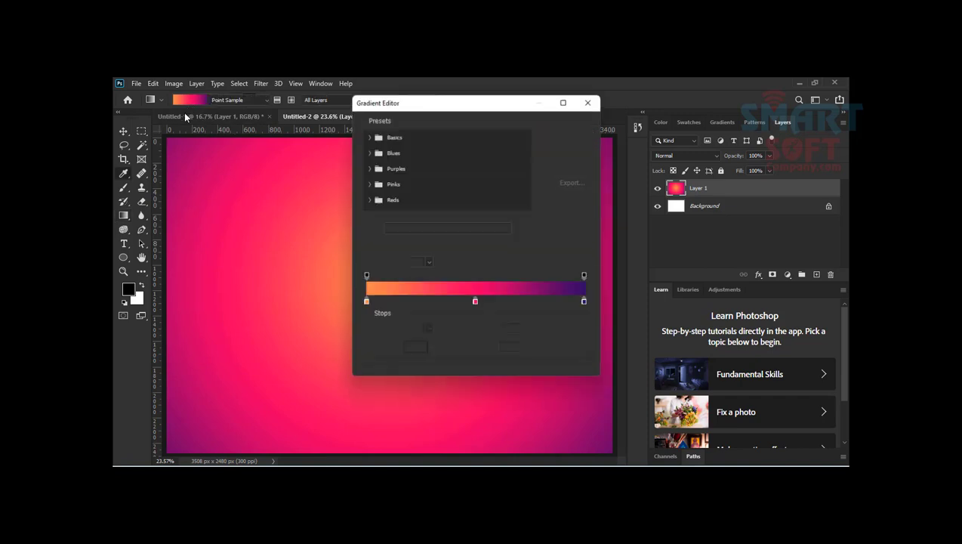
left_click(367, 302)
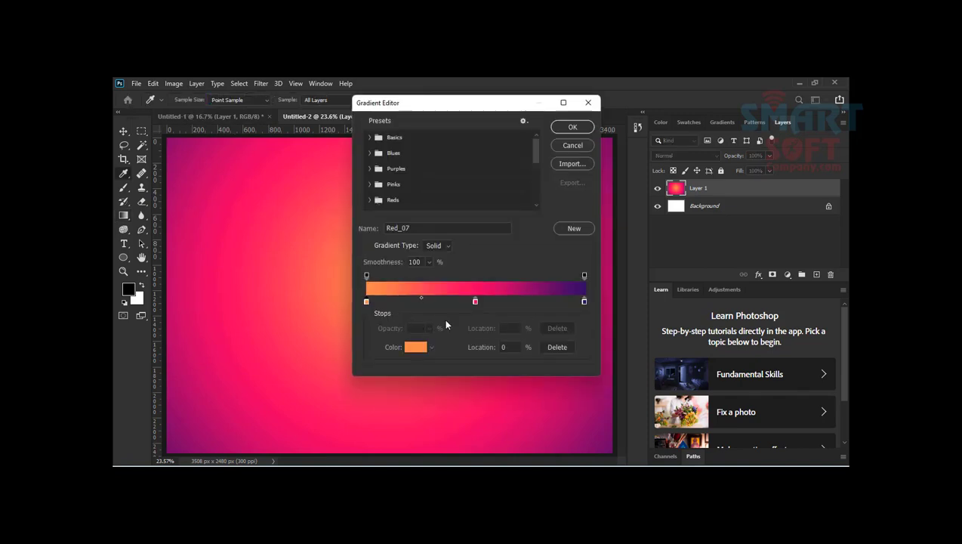
left_click(417, 349)
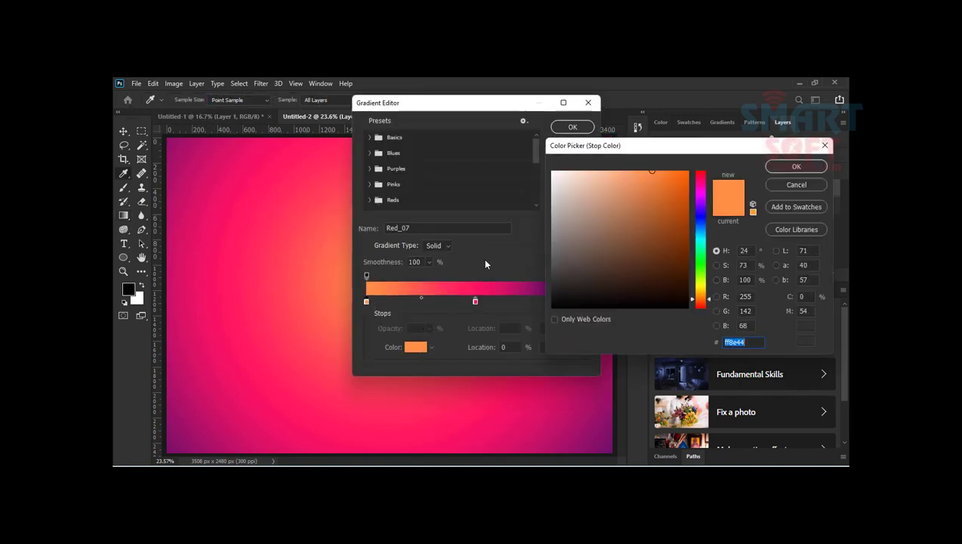
type("ffea00")
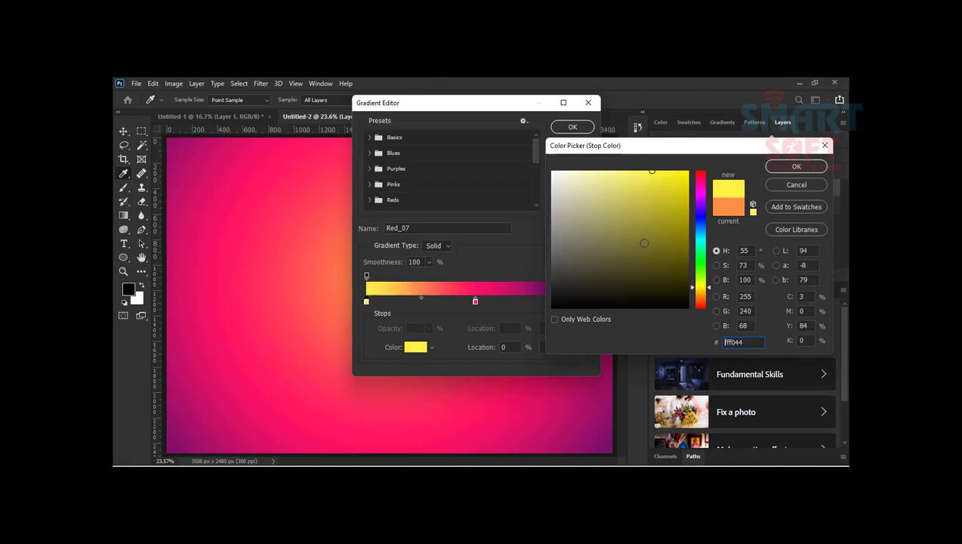
left_click(794, 166)
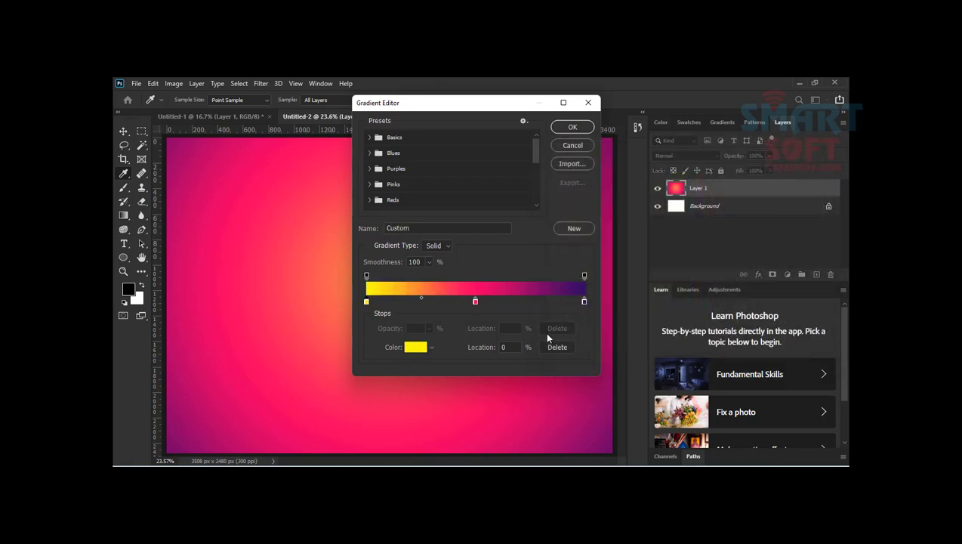
Step: Delete the gradient's dark purple end stop and place a yellow colour stop at location 100%
left_click(584, 303)
left_click(559, 346)
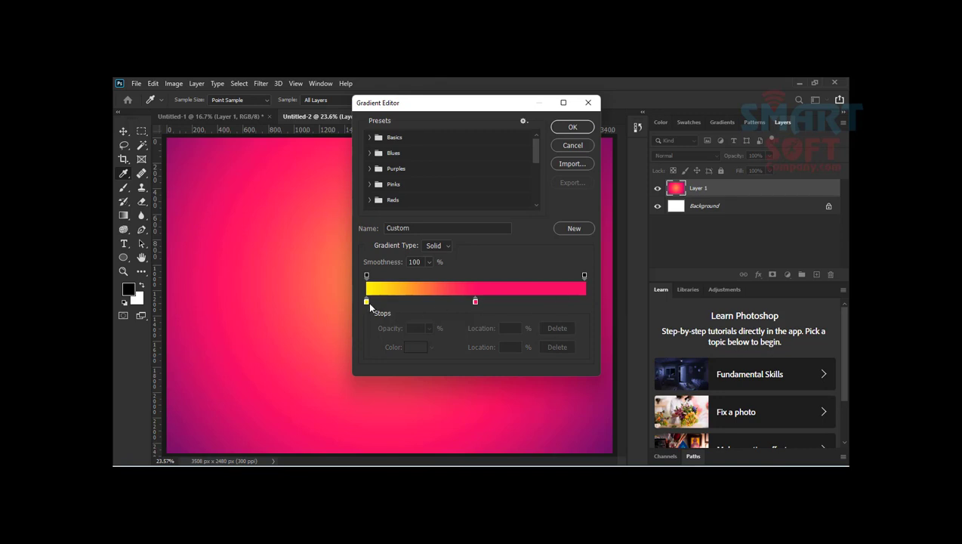
left_click(367, 301)
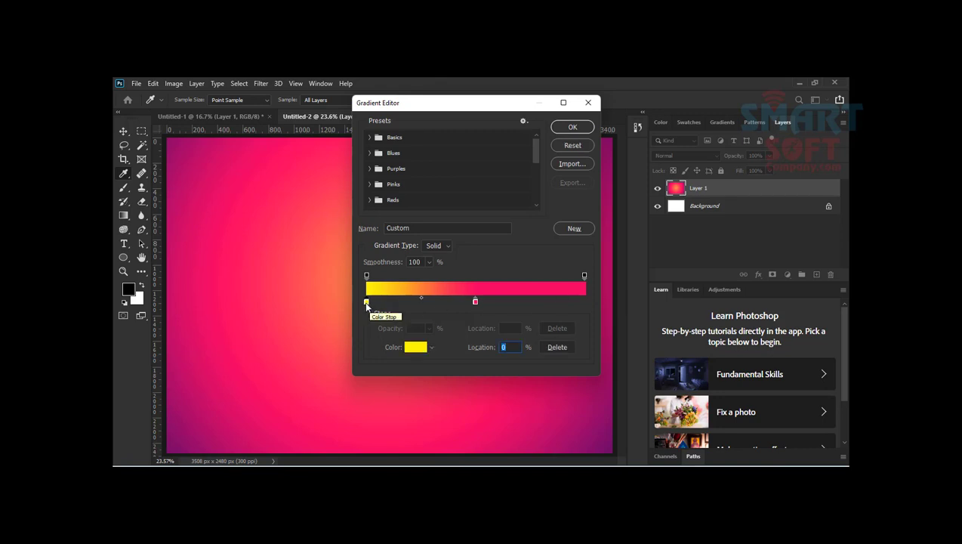
left_click_drag(368, 300, 586, 303)
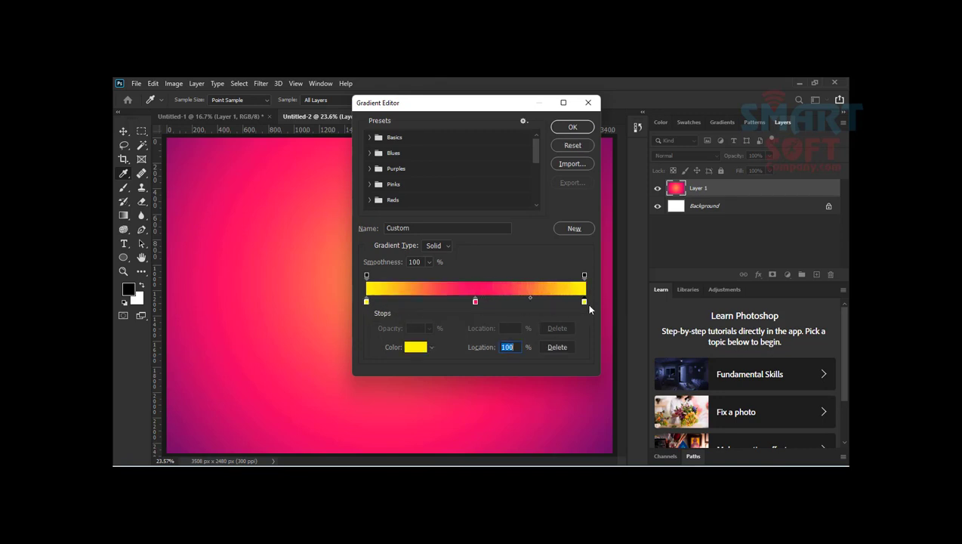
Step: Recolour the gradient's middle stop at location 50% to a muted dusty pink
left_click(475, 301)
double_click(475, 301)
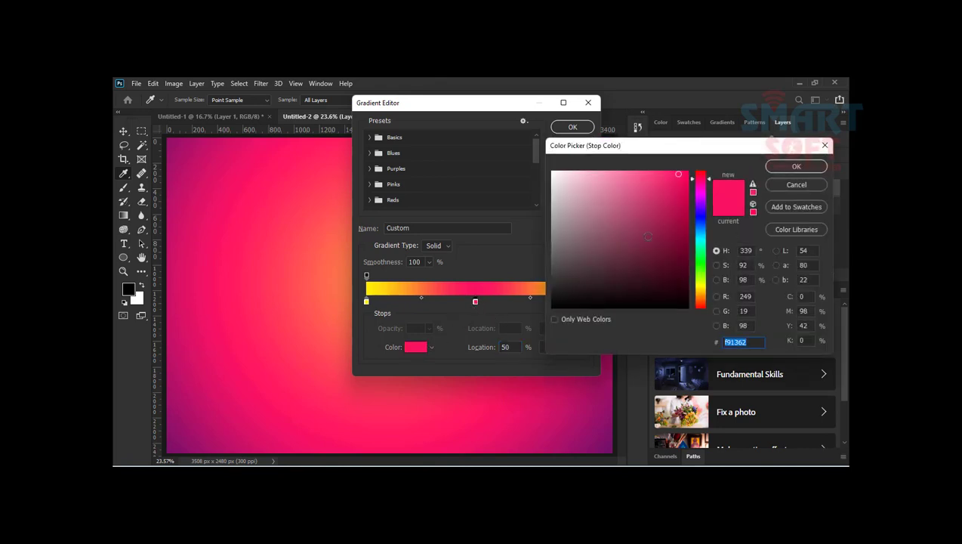
left_click(582, 201)
left_click(793, 165)
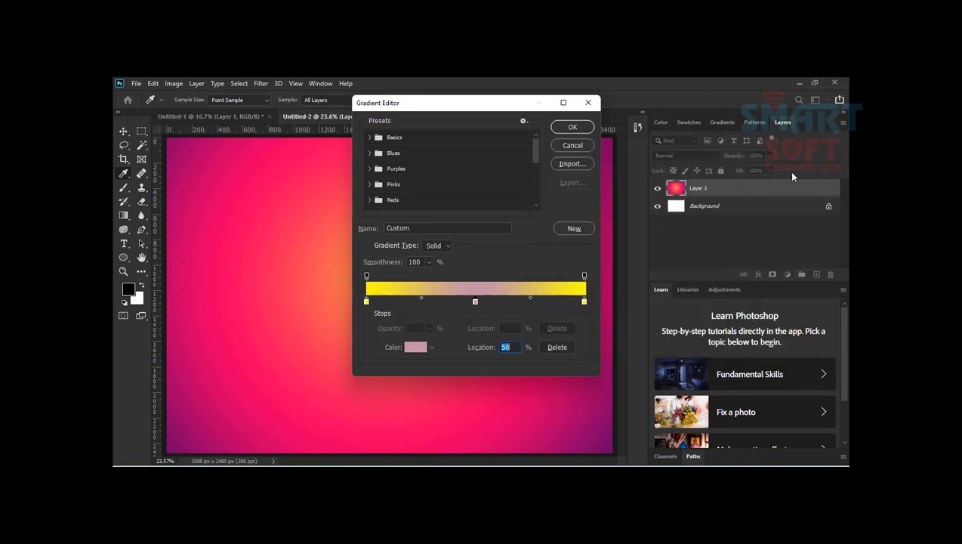
Step: Accept the custom yellow-pink-yellow gradient and draw it radially twice, finishing with its centre slightly below and right of the canvas middle
left_click(572, 127)
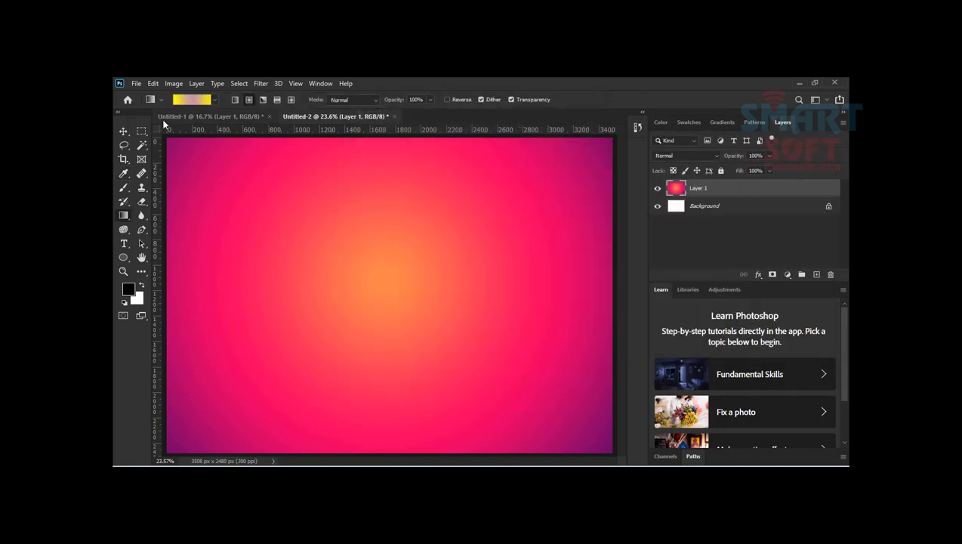
left_click_drag(381, 255, 223, 151)
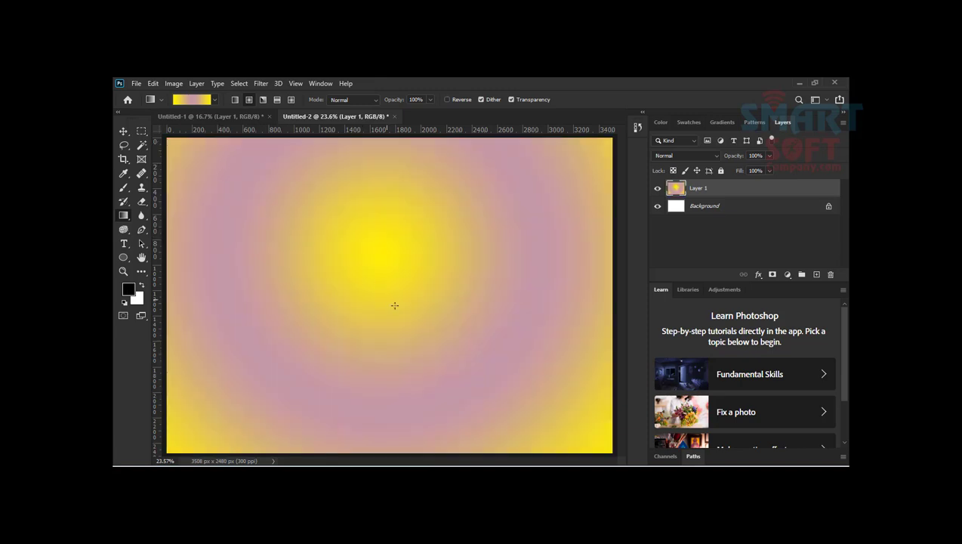
left_click_drag(417, 315, 191, 129)
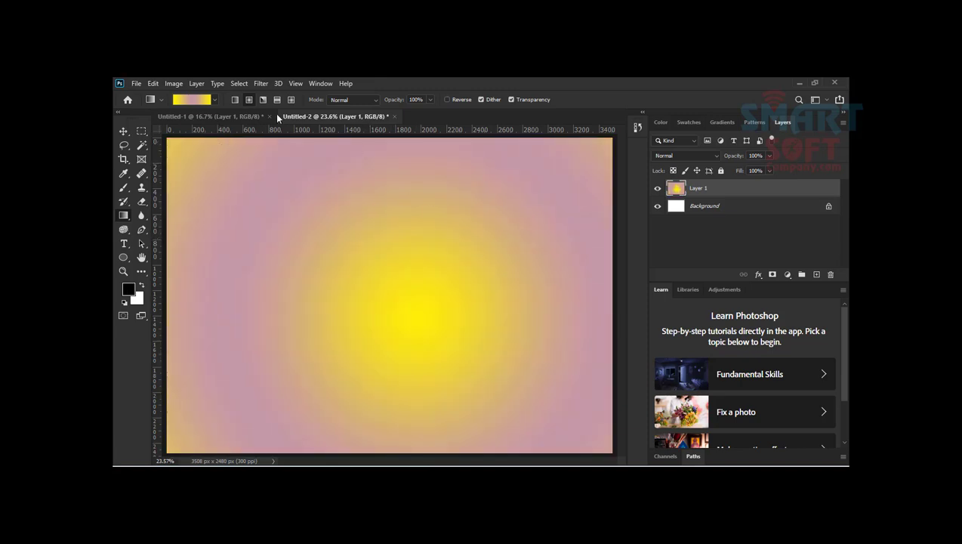
Step: Choose the striped green-to-magenta preset and draw it with the Angle gradient style from the canvas centre toward its upper-left corner
left_click(214, 100)
scroll(170, 161, "down", 10)
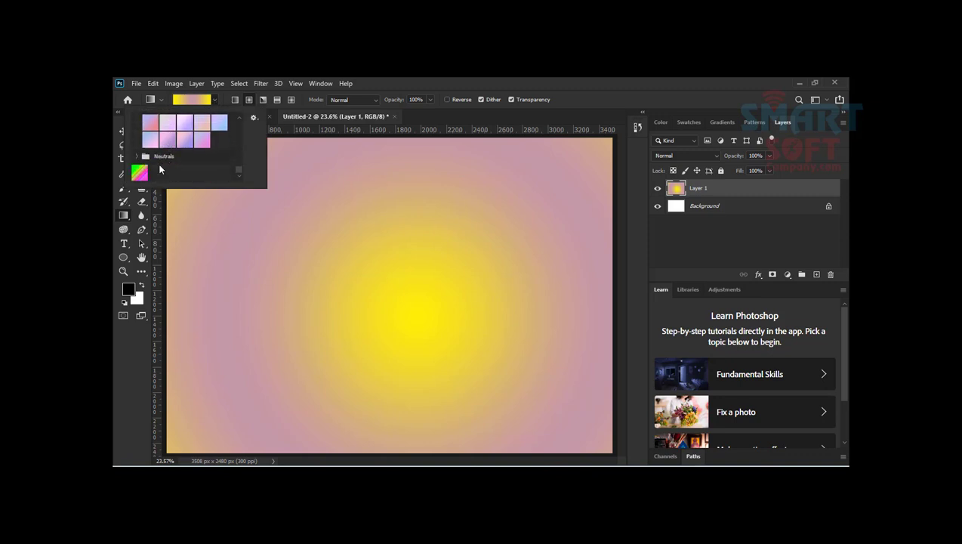
left_click(140, 173)
left_click(376, 82)
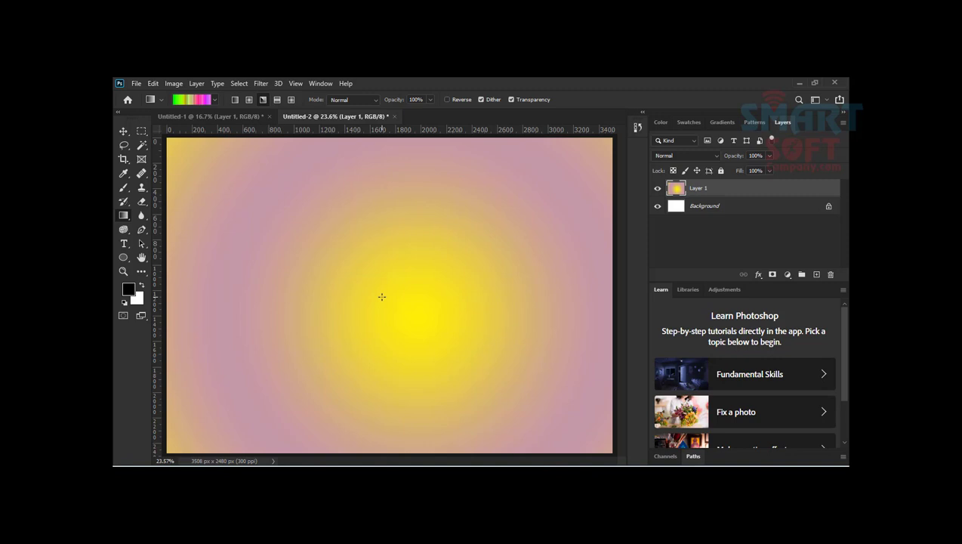
left_click_drag(381, 296, 190, 171)
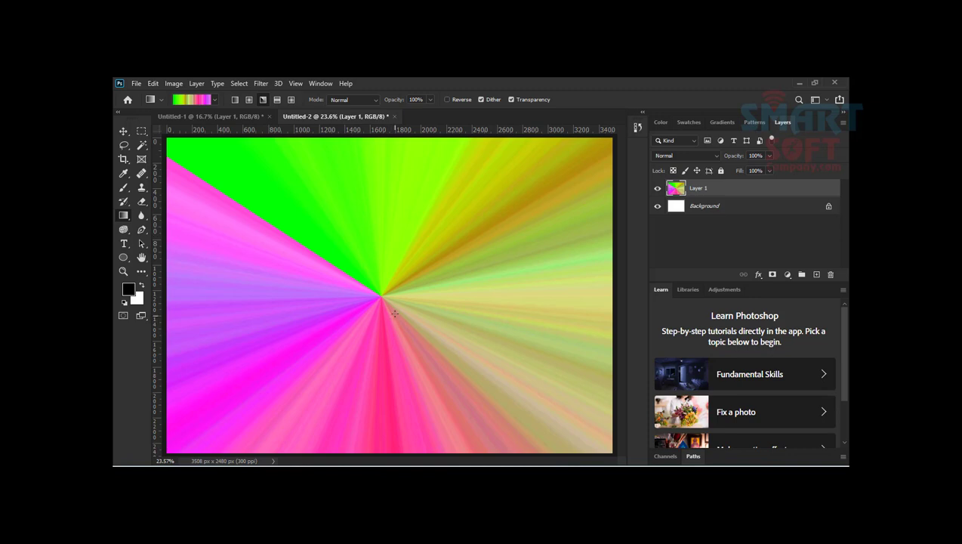
Step: Choose the lavender-to-pink pastel preset and draw it as an angle gradient around the canvas centre
left_click(215, 99)
left_click(202, 142)
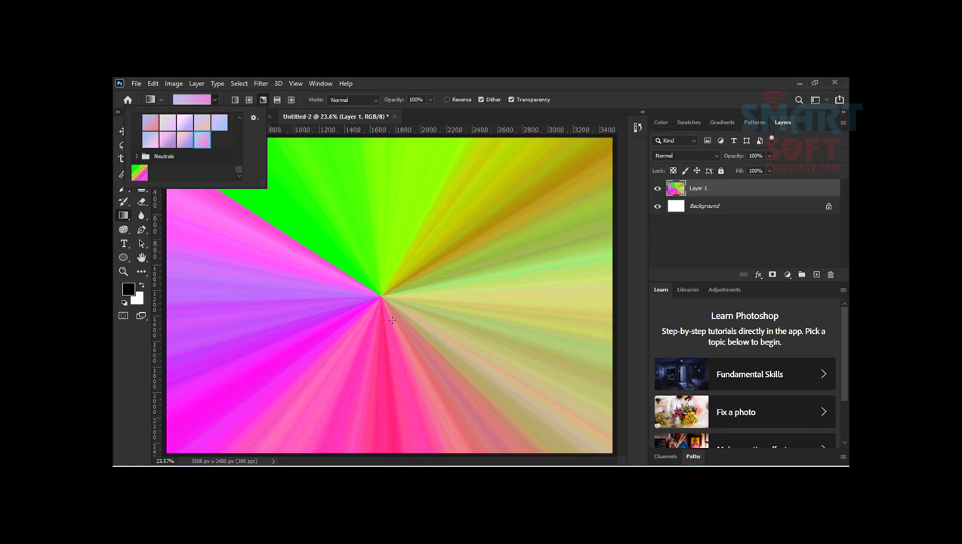
left_click(373, 285)
left_click_drag(374, 285, 384, 305)
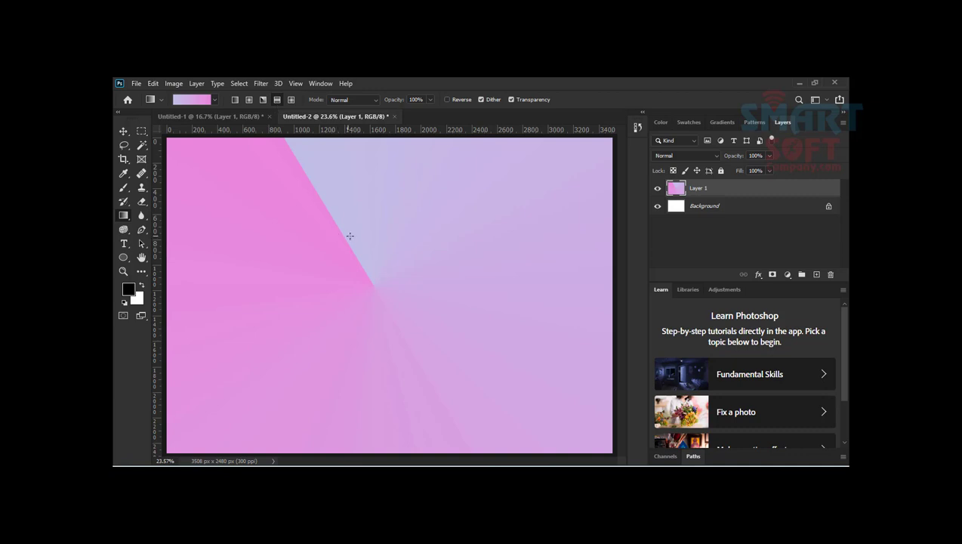
Step: Choose the striped green-to-magenta preset and draw it as a reflected gradient, first horizontally across the canvas, then vertically from below the centre upward
left_click(215, 100)
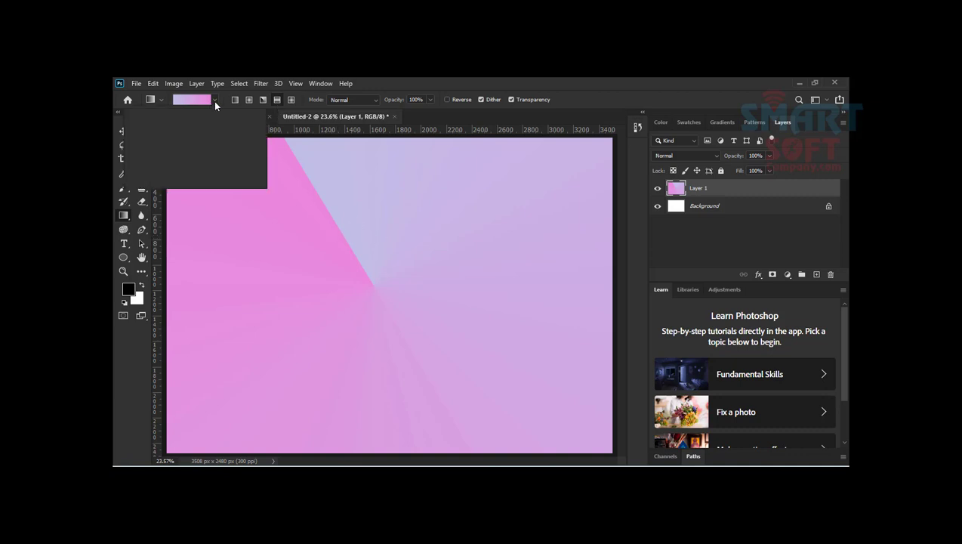
left_click(144, 175)
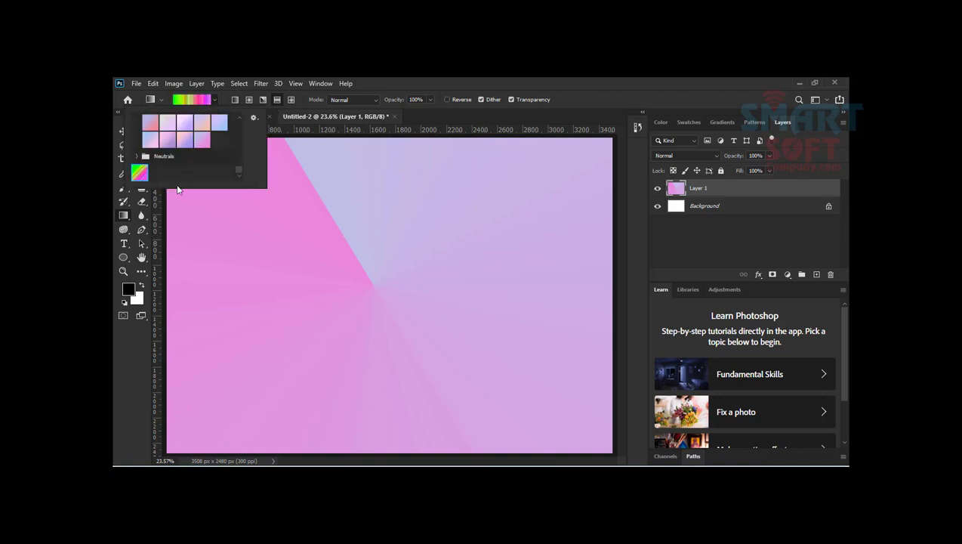
left_click(448, 77)
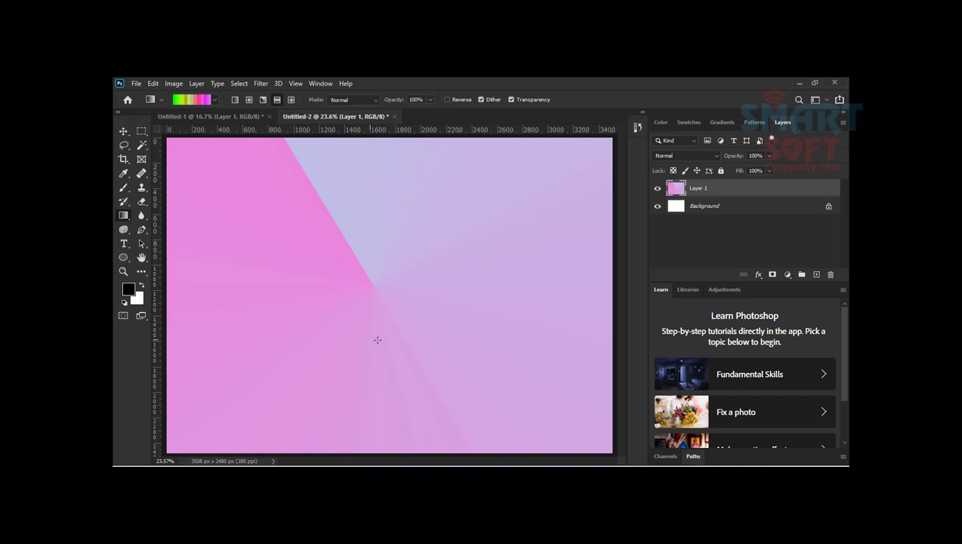
left_click_drag(389, 303, 206, 322)
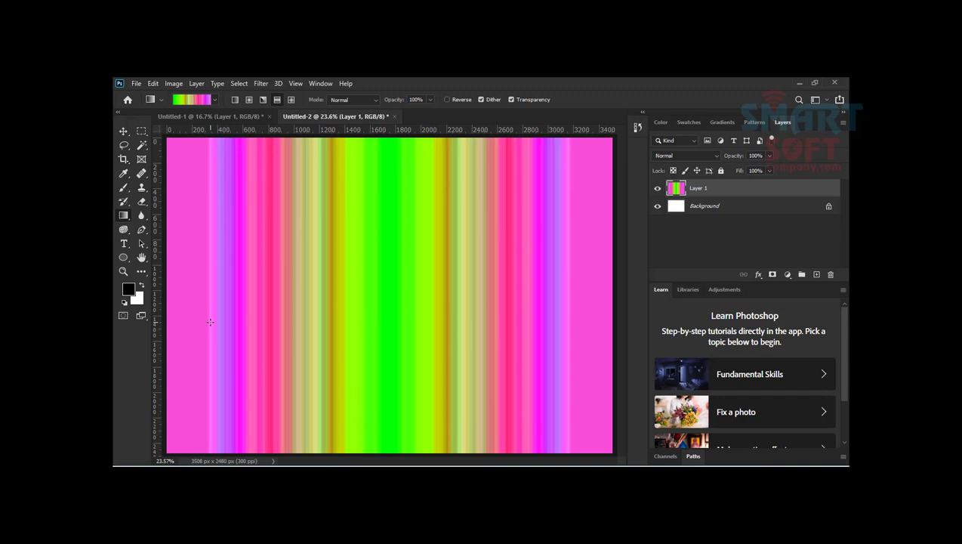
key("F9")
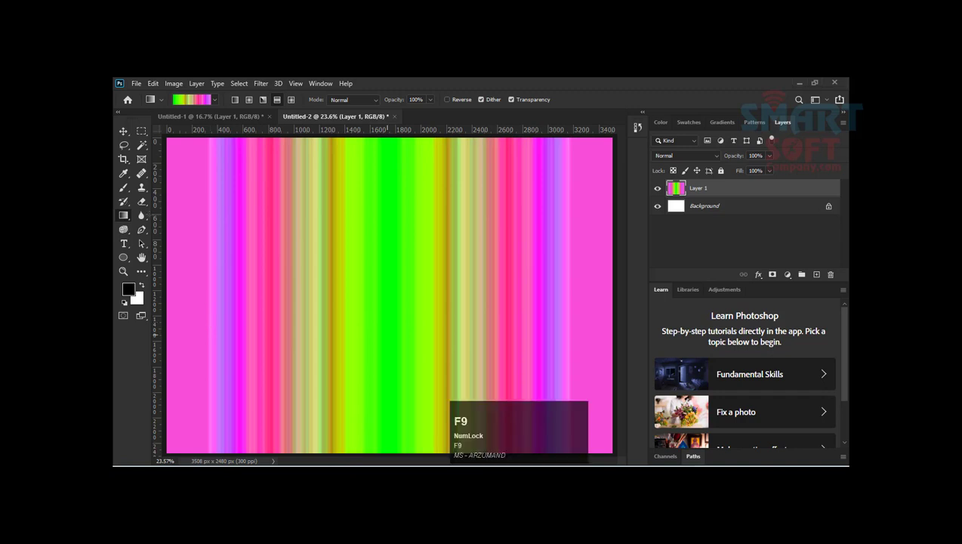
left_click(382, 172)
left_click_drag(389, 336, 363, 166)
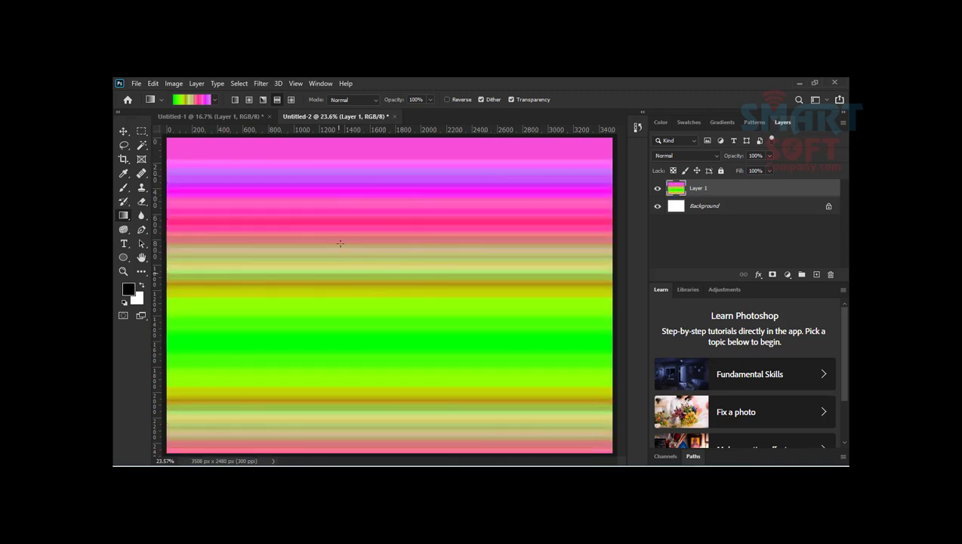
Step: Switch to the Diamond gradient style and draw three diamond gradients from around the canvas centre, the last two toward its upper-left corner
left_click(290, 99)
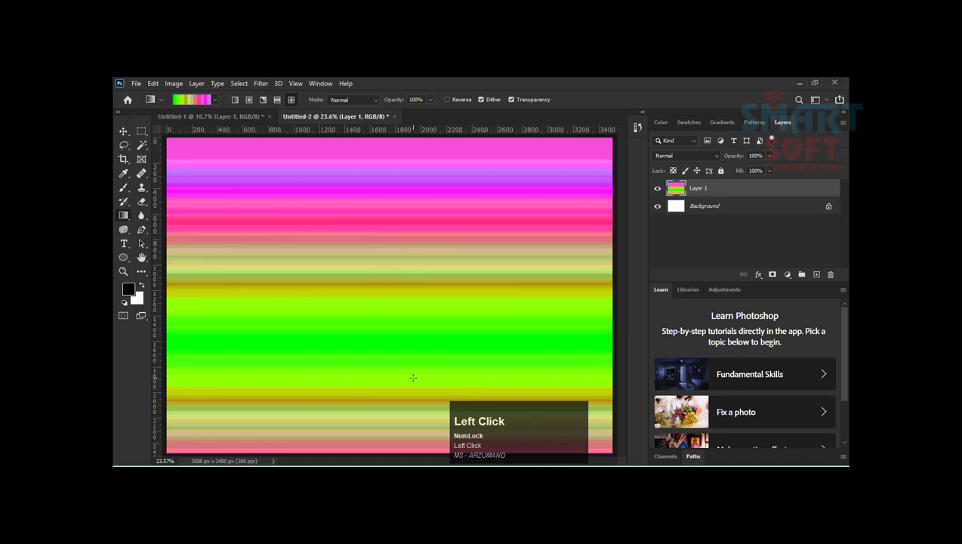
left_click_drag(372, 292, 456, 199)
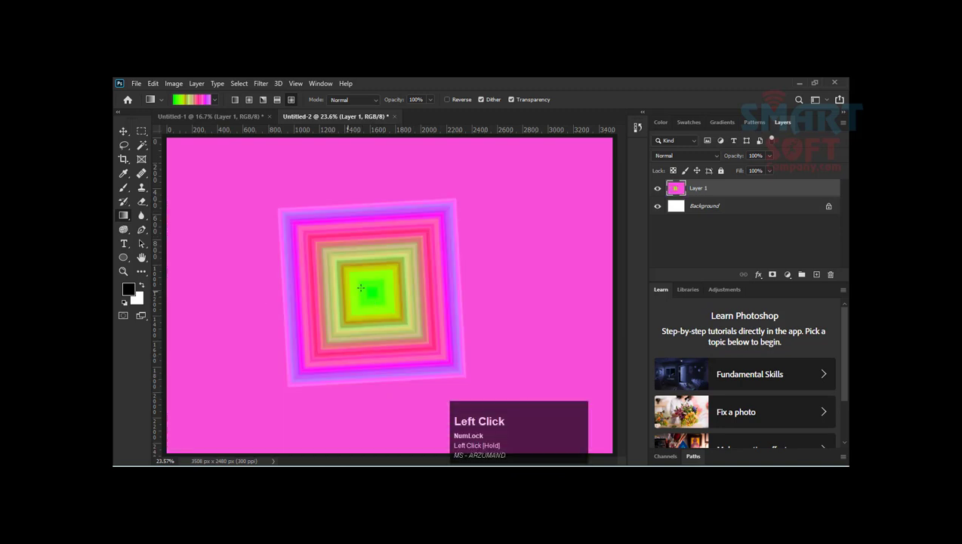
left_click_drag(383, 292, 213, 148)
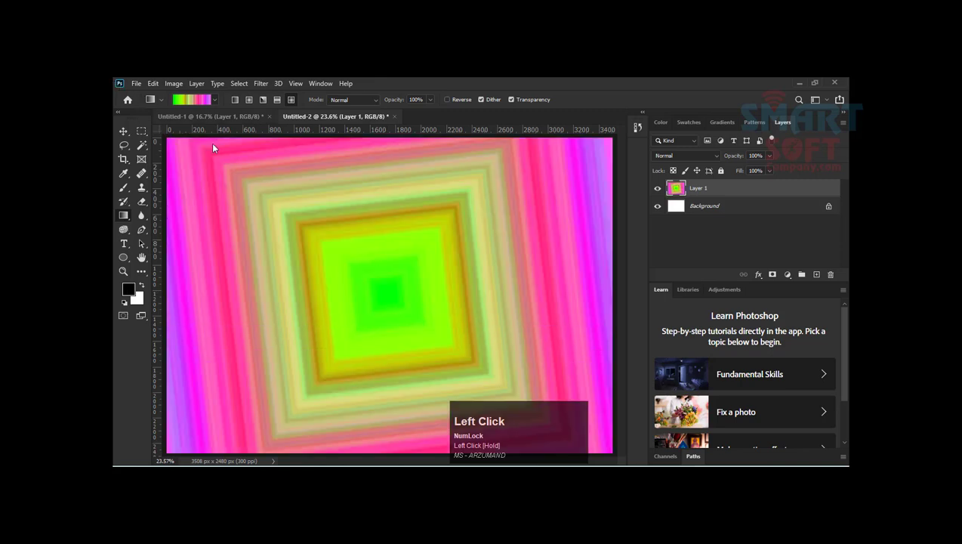
left_click_drag(400, 289, 251, 179)
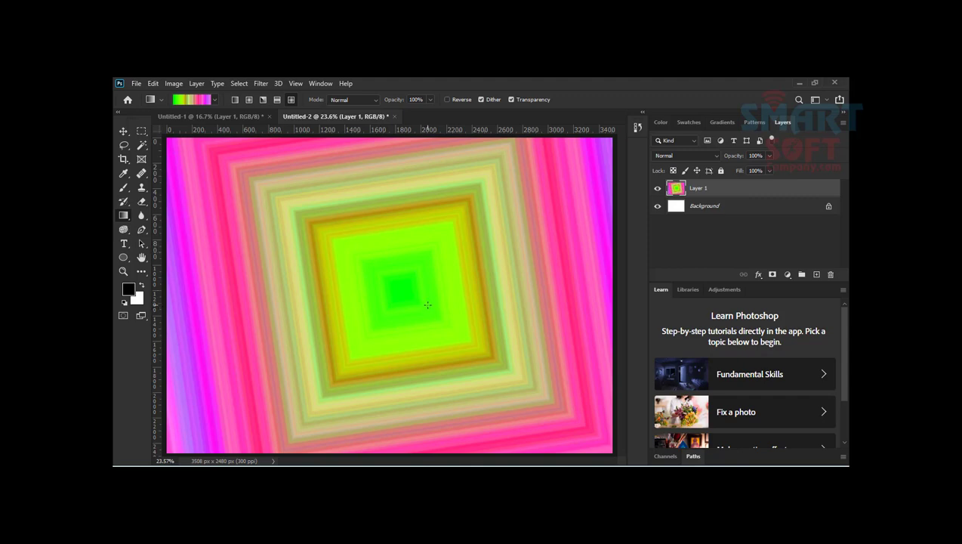
Step: Enable Reverse, draw the diamond gradient from the canvas centre toward its upper-left, and turn Reverse off again
left_click(450, 112)
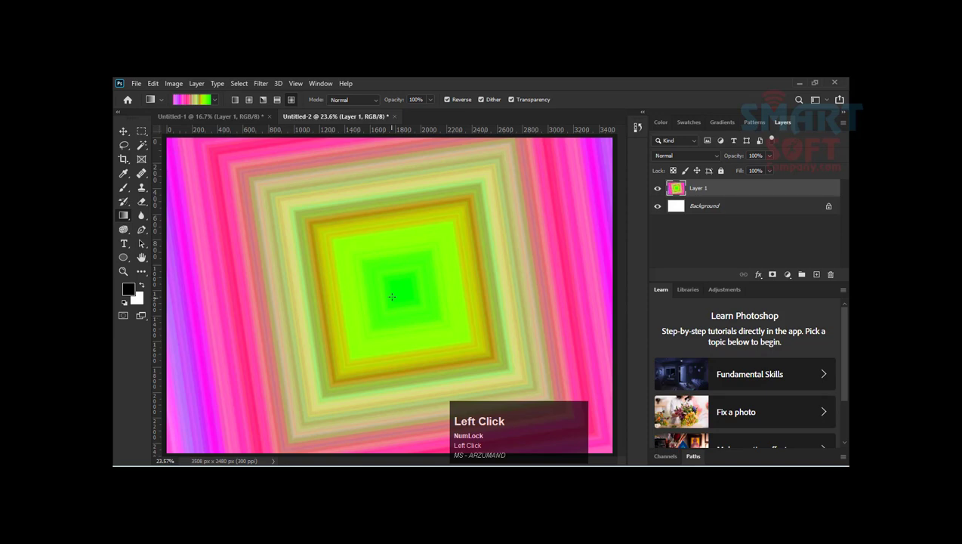
left_click_drag(393, 292, 256, 203)
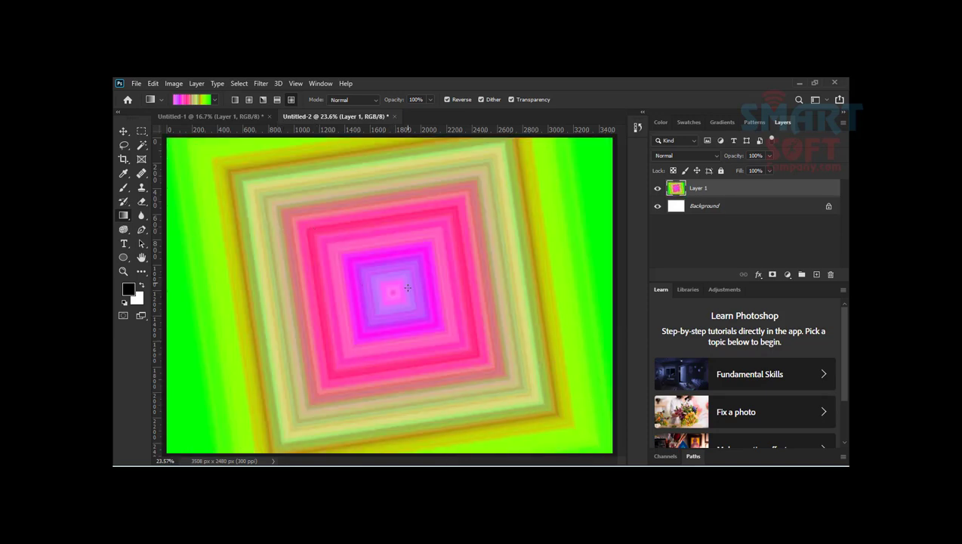
left_click(447, 99)
Step: Open the Gradient Editor for the current gradient and set its gradient type to Solid
left_click(126, 131)
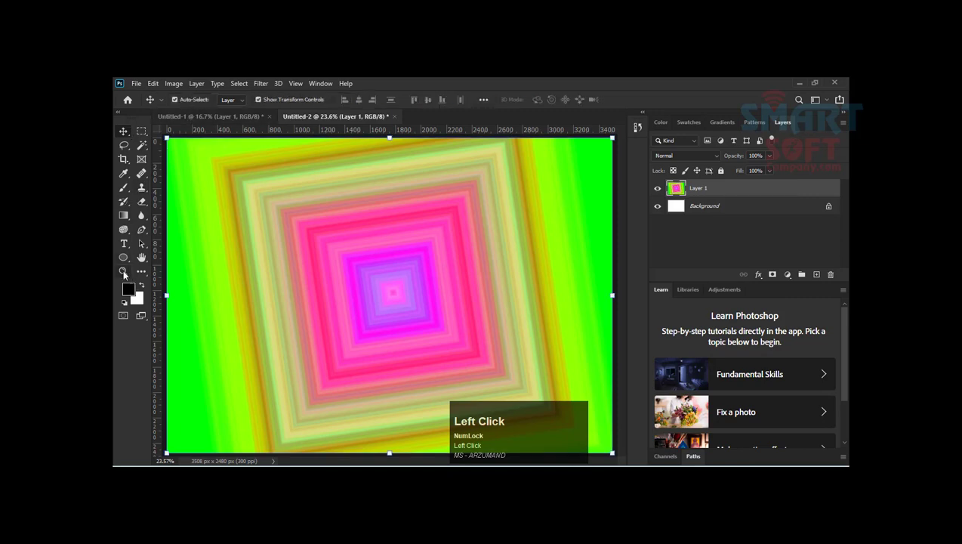
left_click(121, 215)
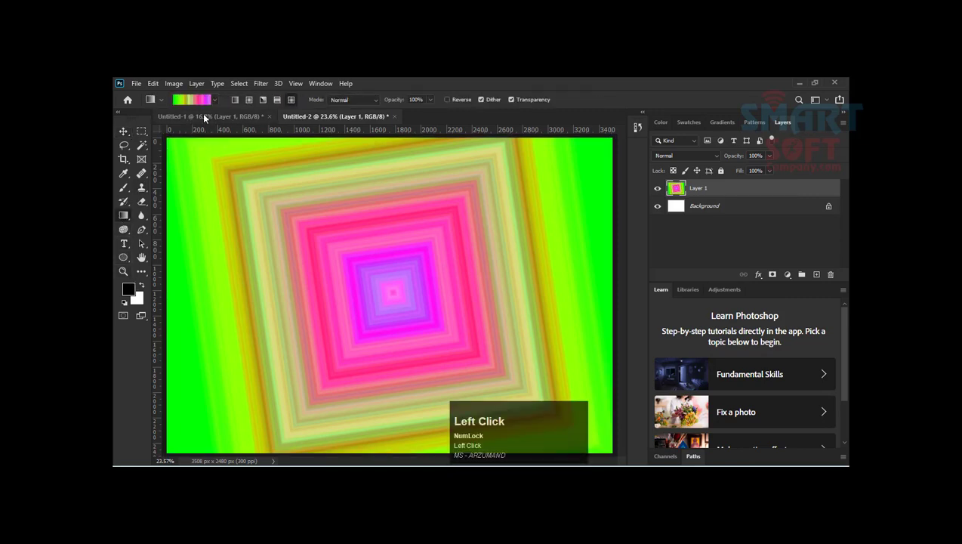
left_click(193, 102)
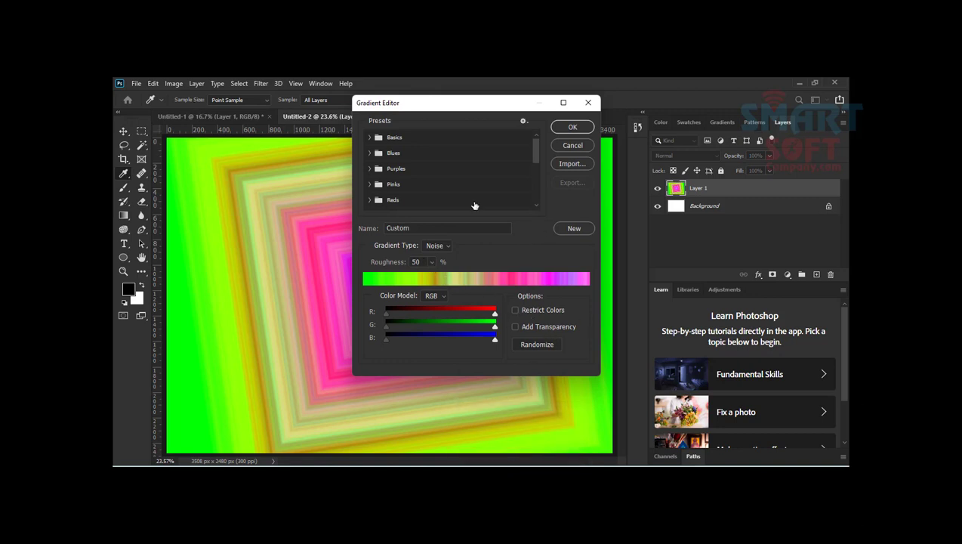
left_click_drag(376, 111, 439, 110)
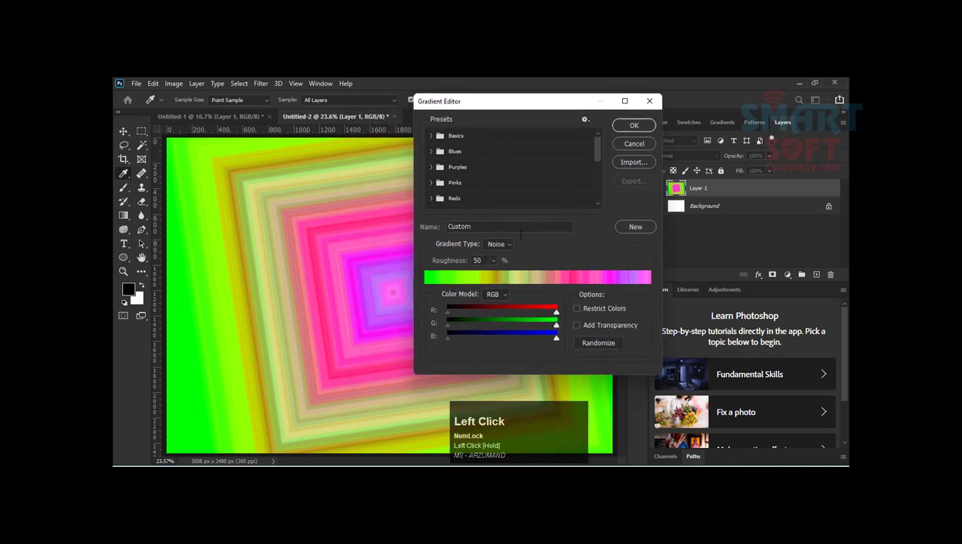
scroll(456, 180, "down", 5)
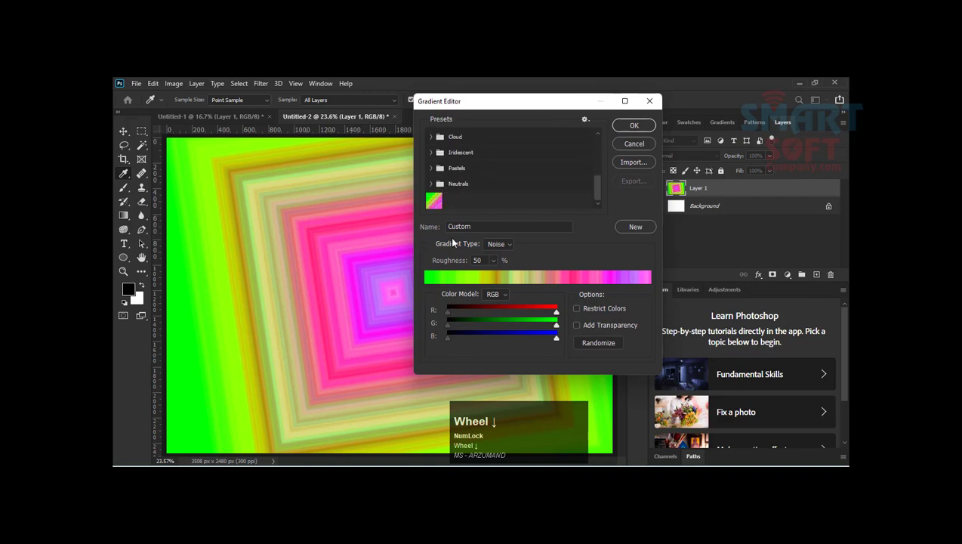
left_click(481, 333)
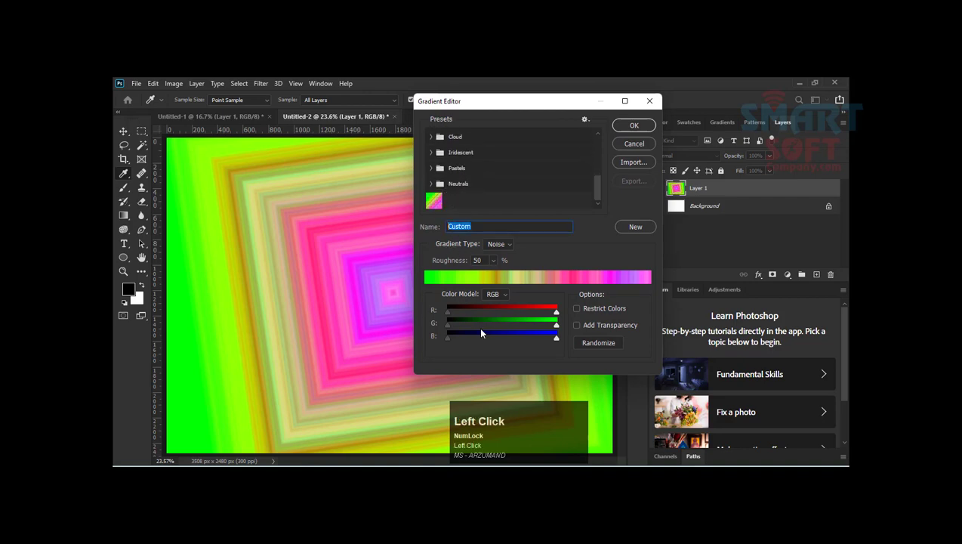
left_click(498, 246)
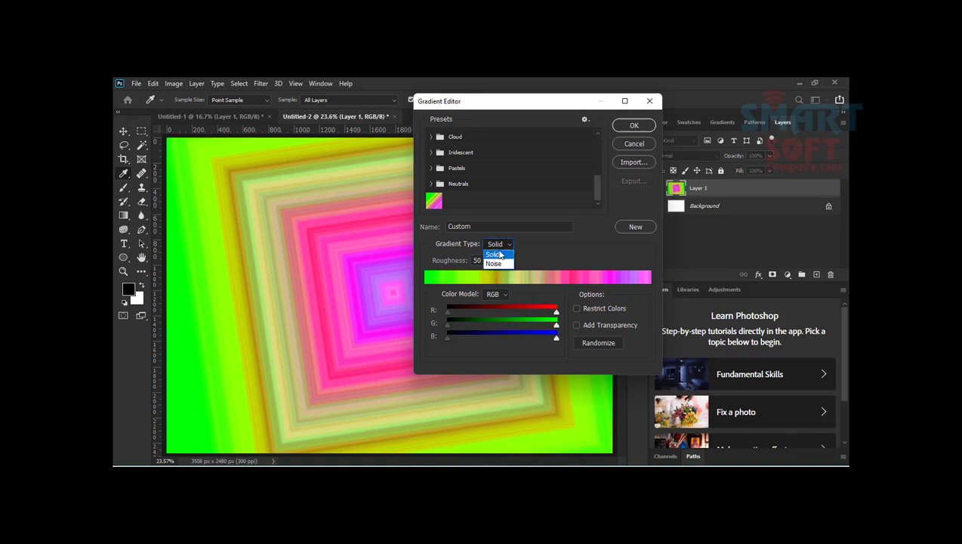
left_click(499, 255)
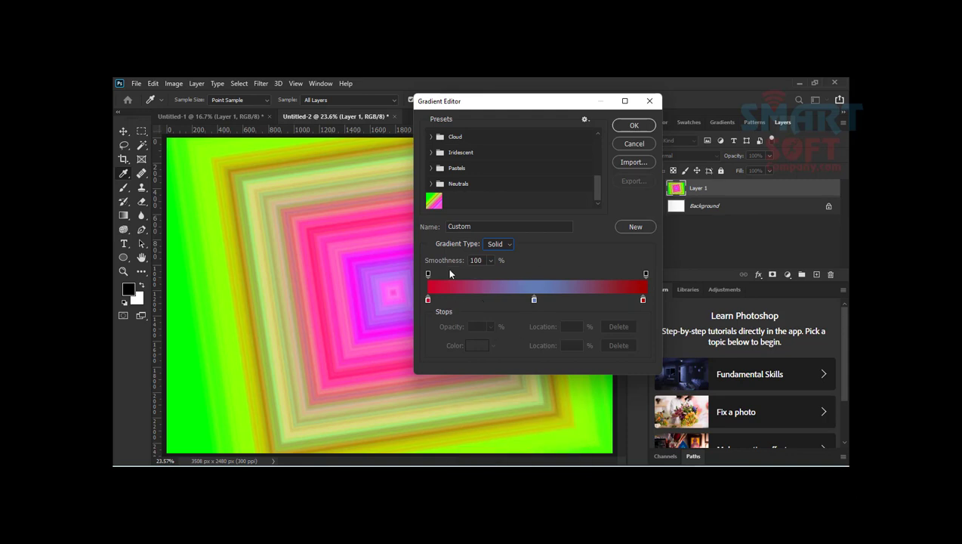
left_click(497, 243)
left_click(498, 244)
Step: Recolour the gradient's middle blue stop to white (ffffff)
double_click(534, 301)
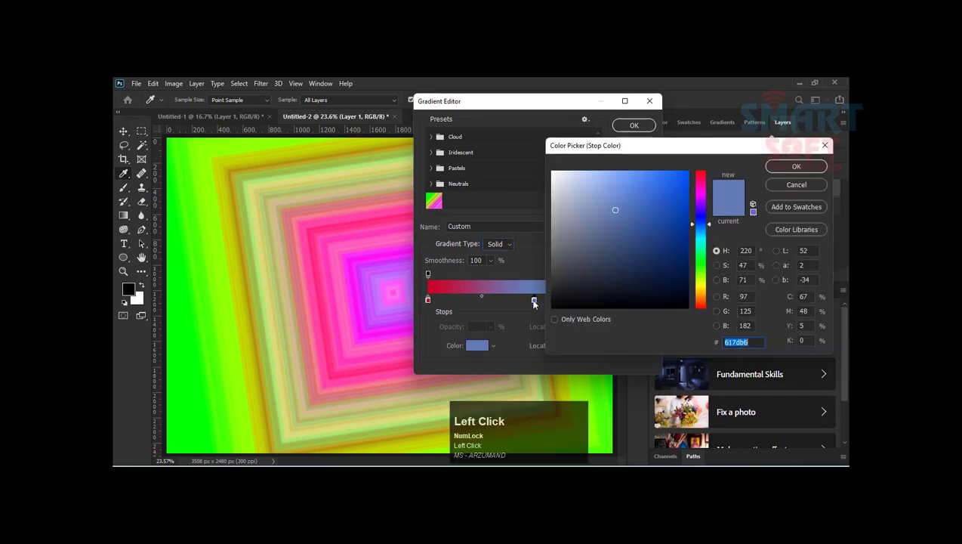
left_click(546, 172)
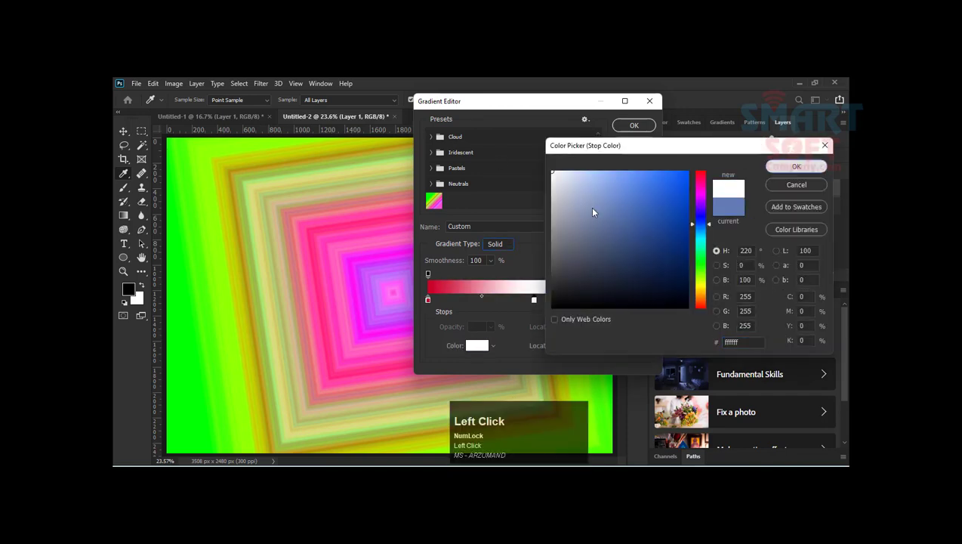
left_click(796, 166)
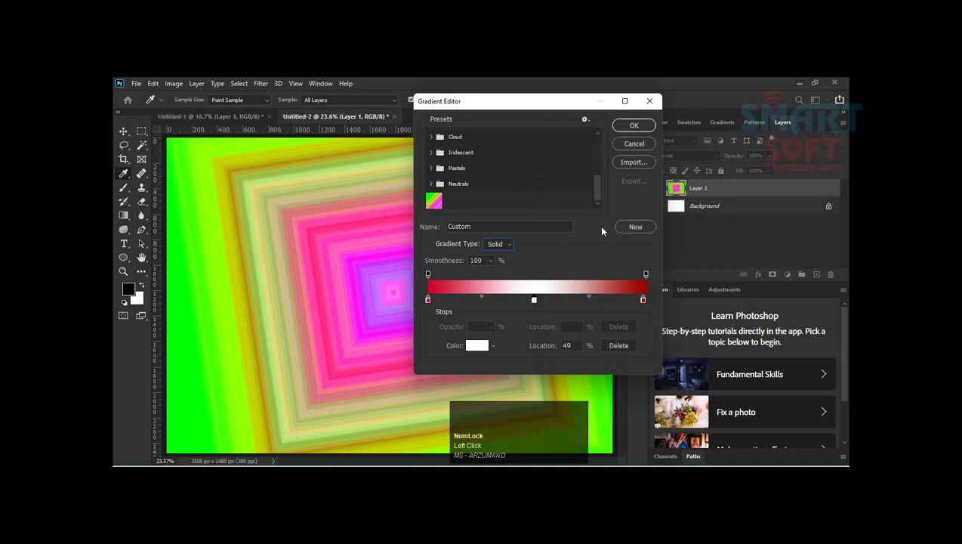
Step: Name the red-white-red gradient "Smartsoft GR" and add it as a new preset
left_click(562, 226)
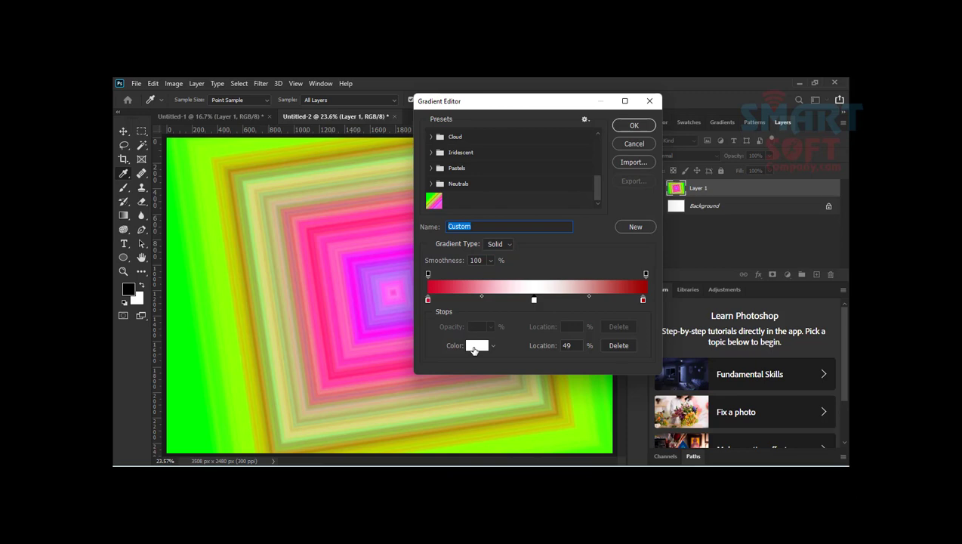
left_click(483, 261)
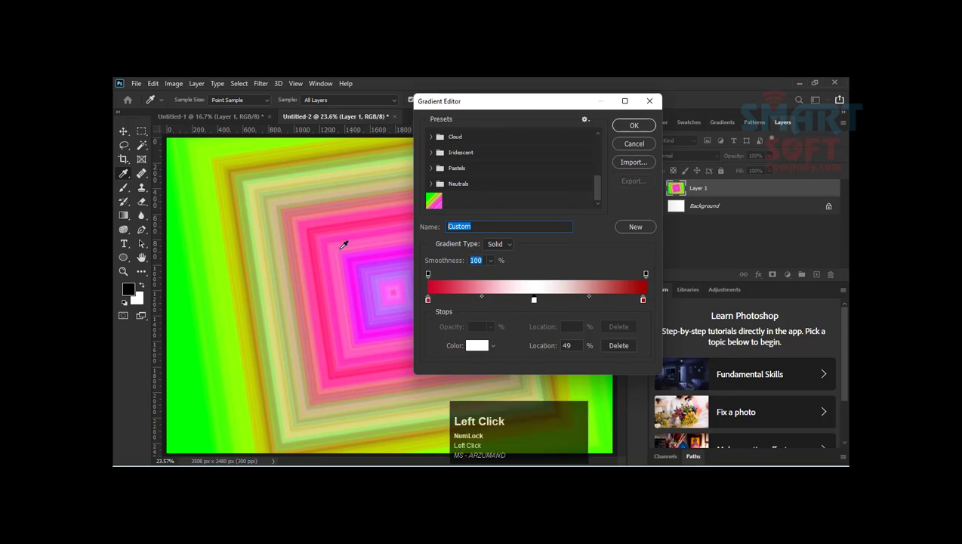
left_click(475, 224)
key("shift")
type("Smar")
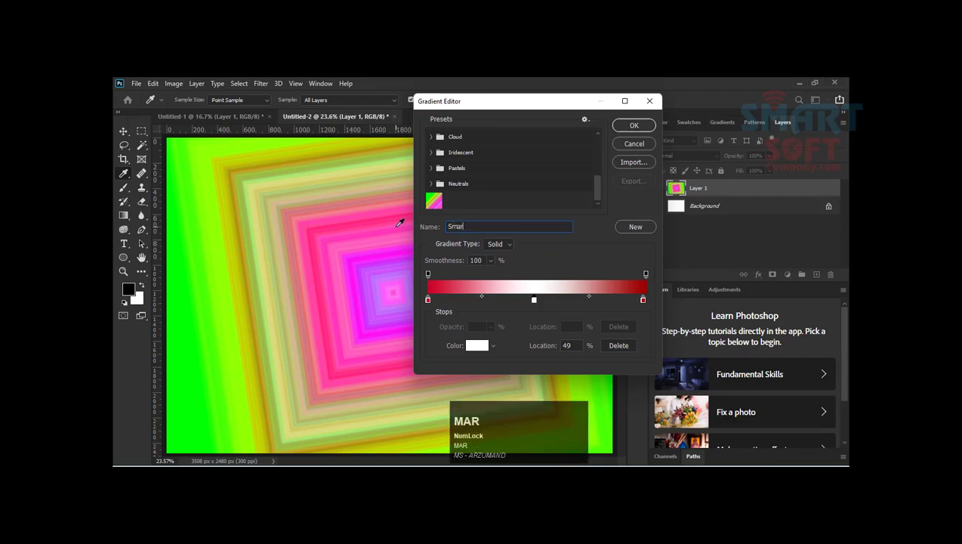
type("tsoft GR")
left_click(646, 227)
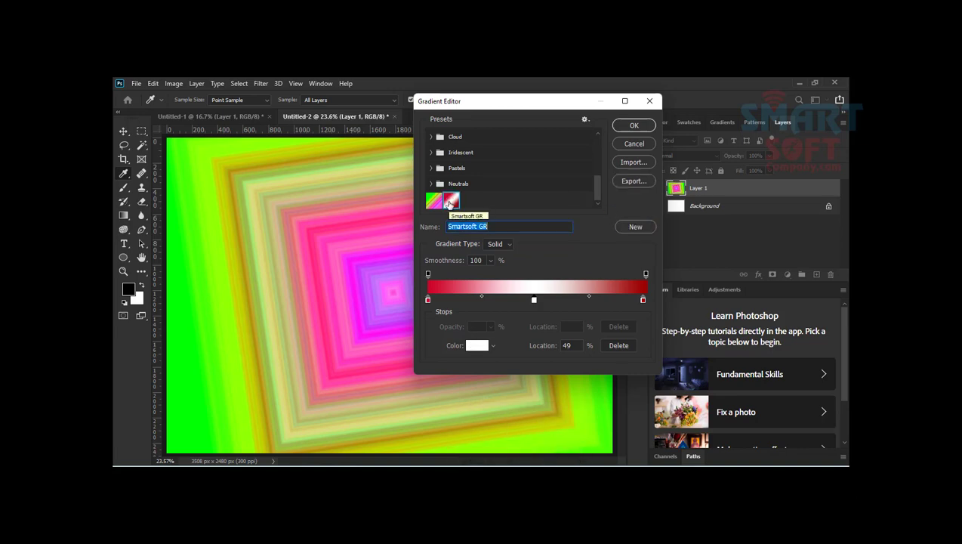
Step: Export the selected Smartsoft GR preset to the Gradients presets folder as a GRD file named "Smartsoft GRD"
right_click(450, 203)
left_click(472, 227)
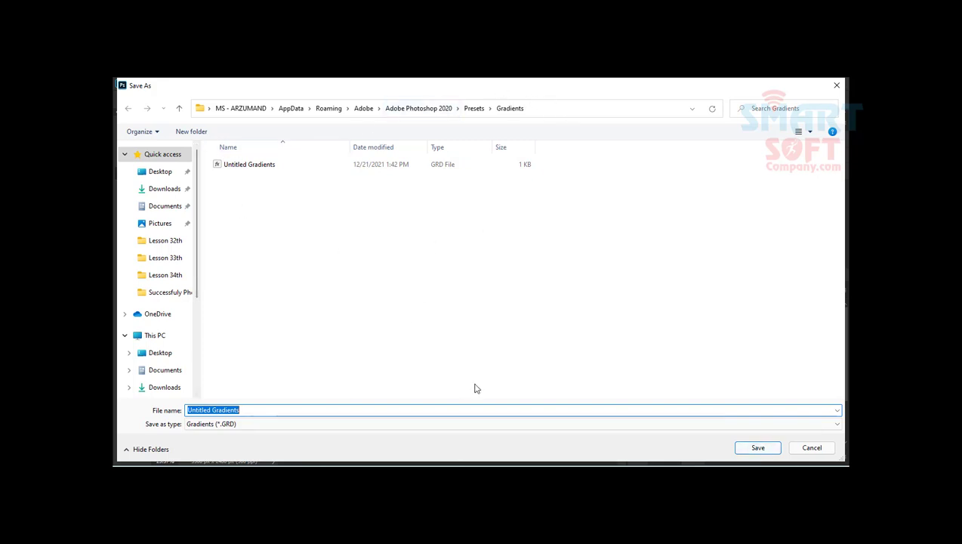
key("F9")
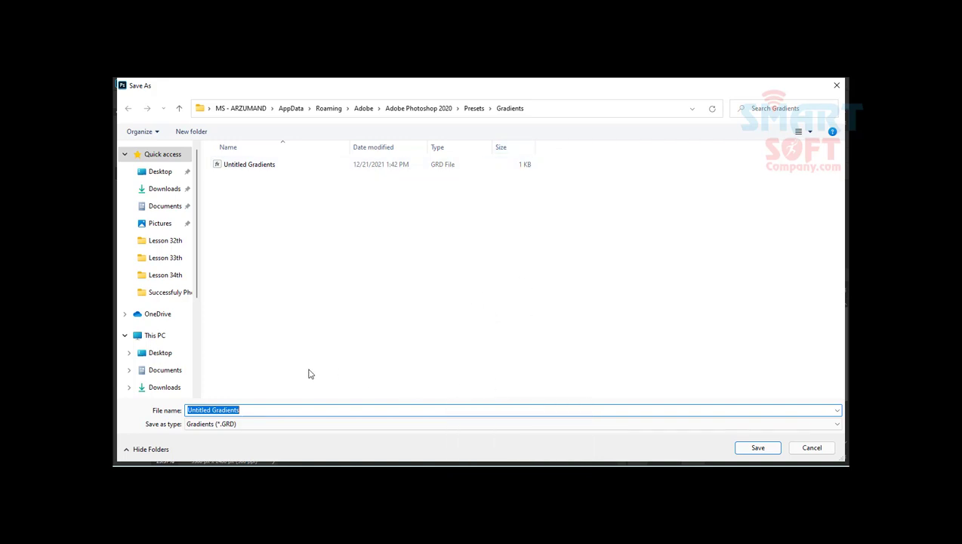
left_click(759, 448)
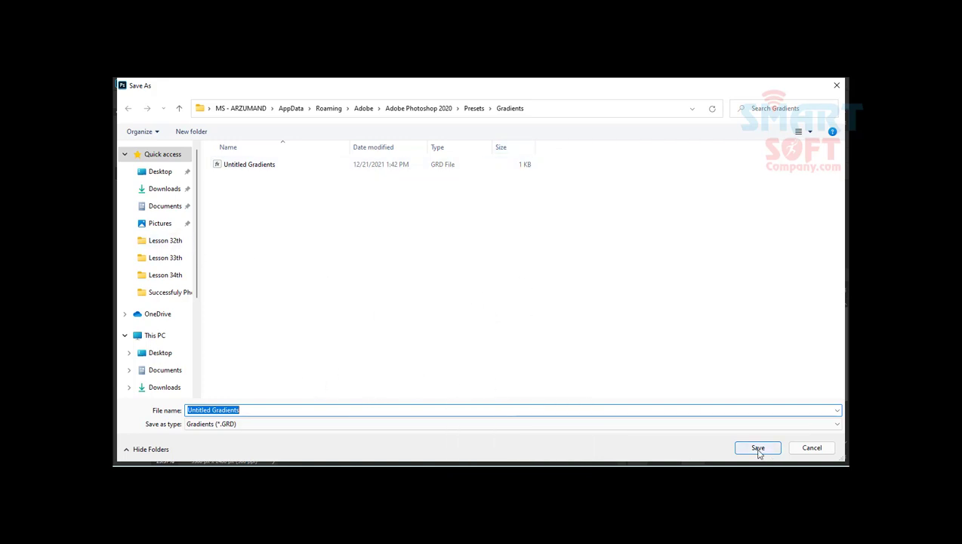
left_click(536, 276)
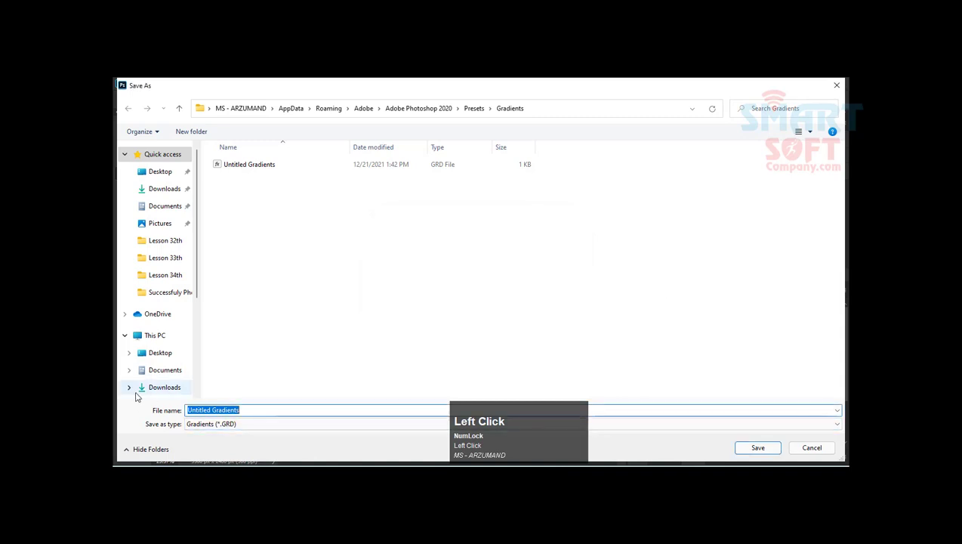
type("Smart")
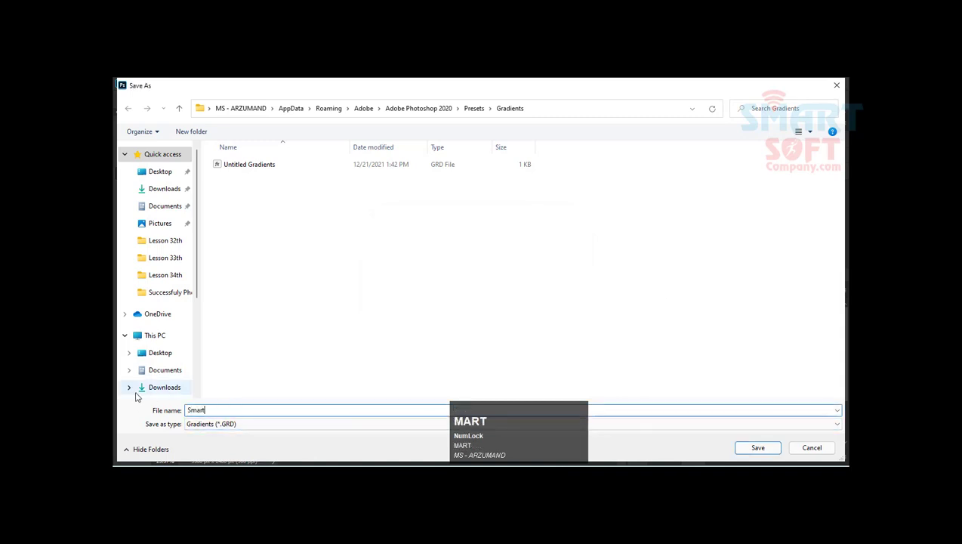
type("soft ")
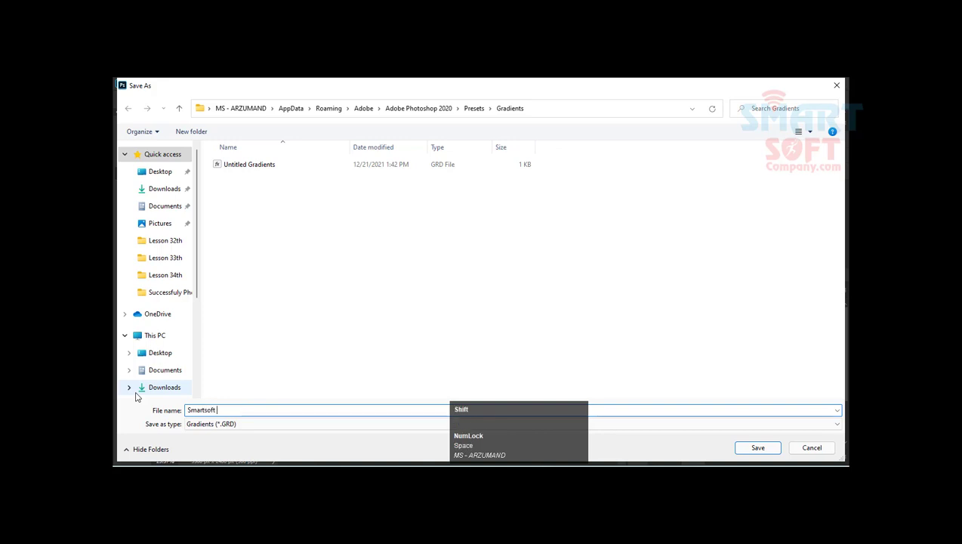
type("GDD")
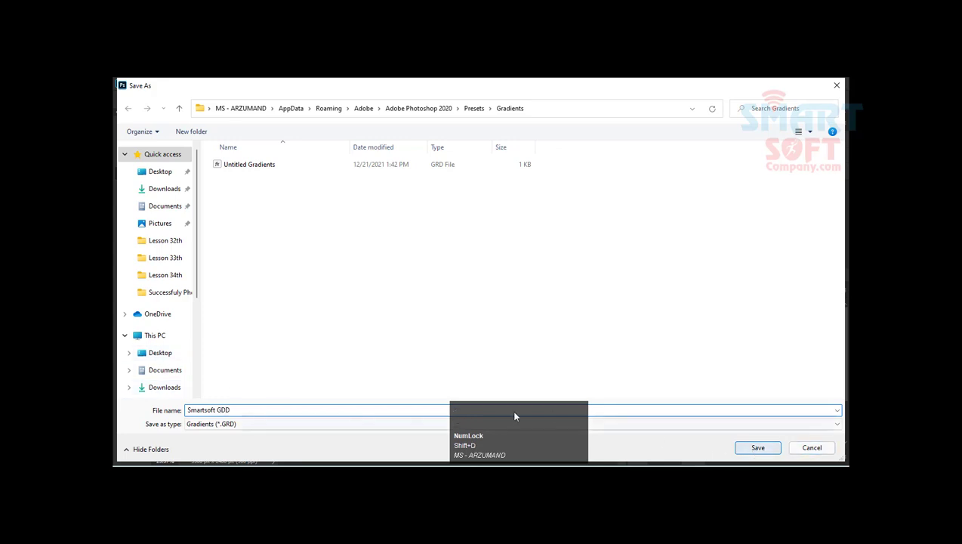
left_click_drag(227, 411, 222, 410)
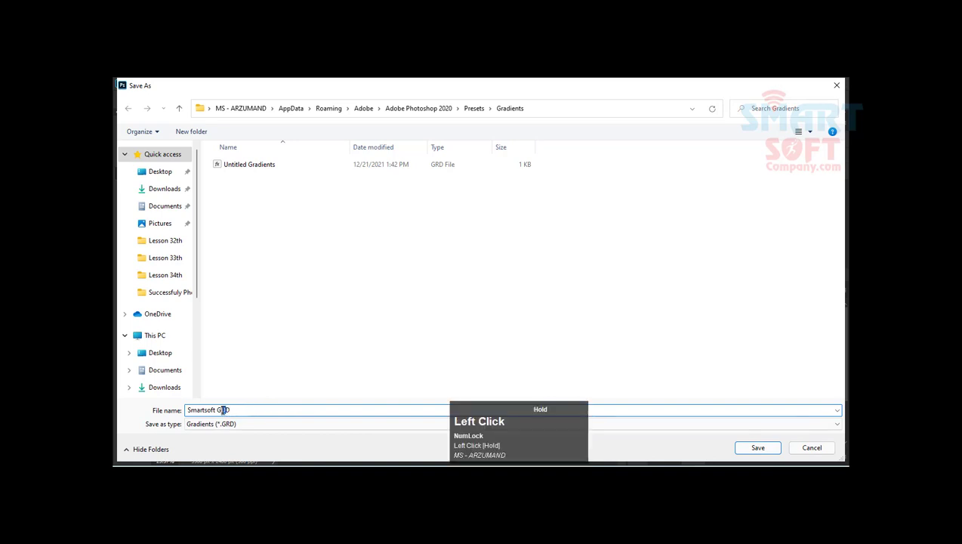
type("R")
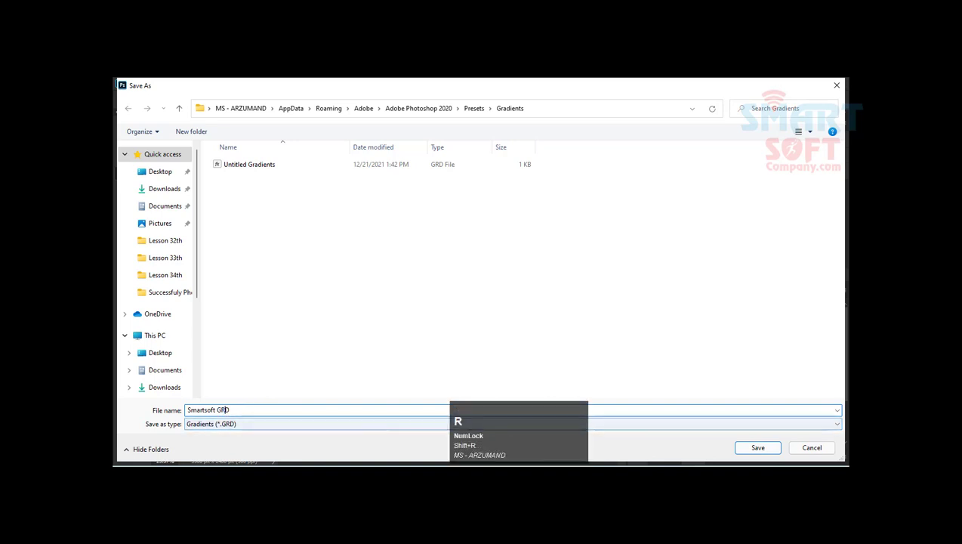
left_click(757, 448)
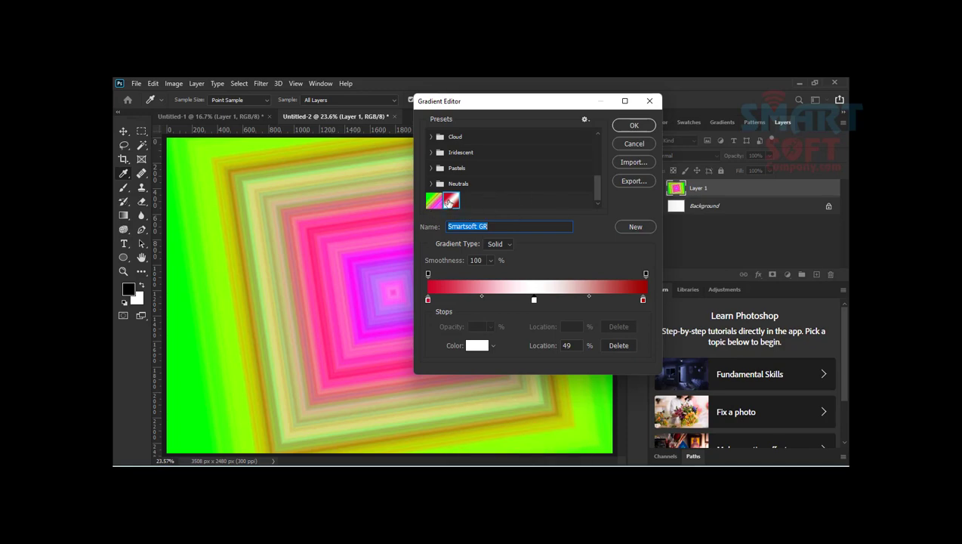
Step: Import the gradient file "Smartsoft GRD" into the preset list
left_click(456, 203)
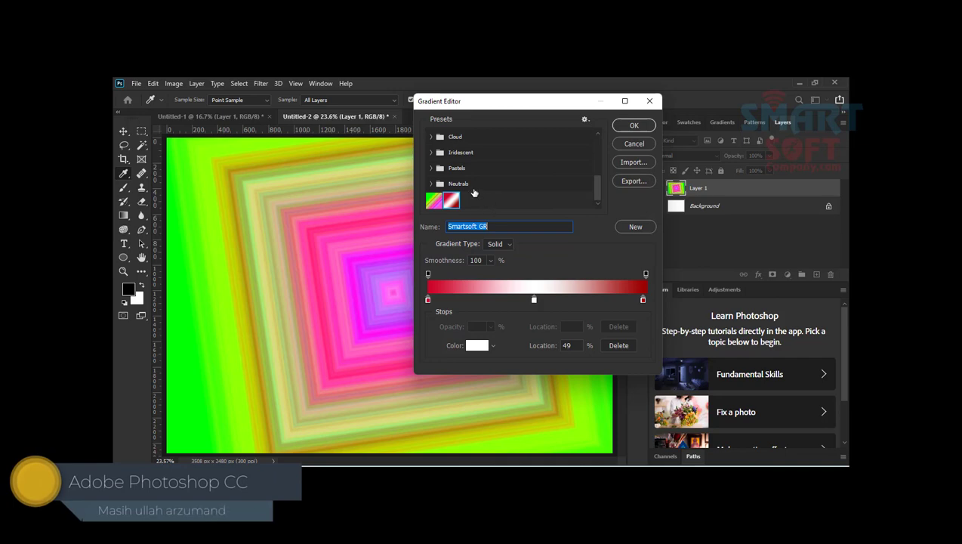
left_click(633, 162)
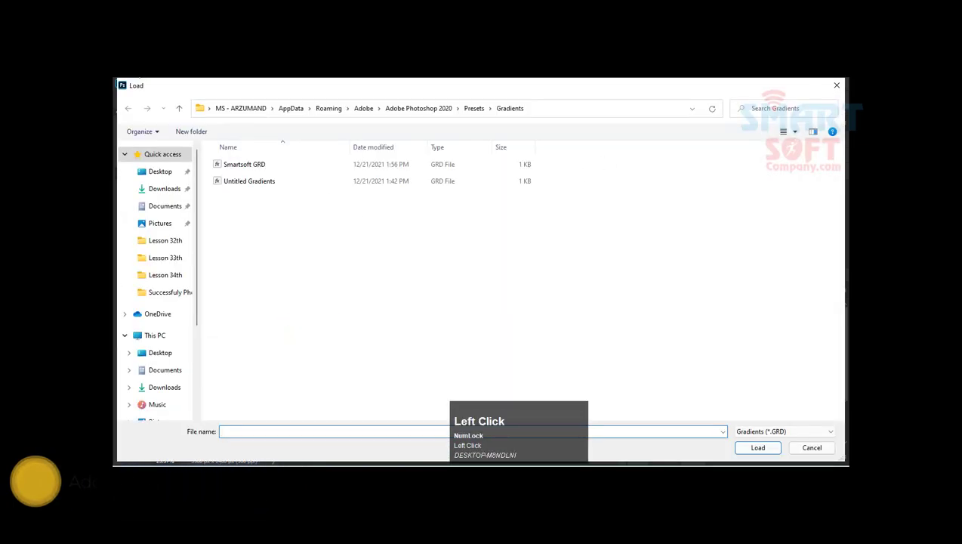
left_click(247, 166)
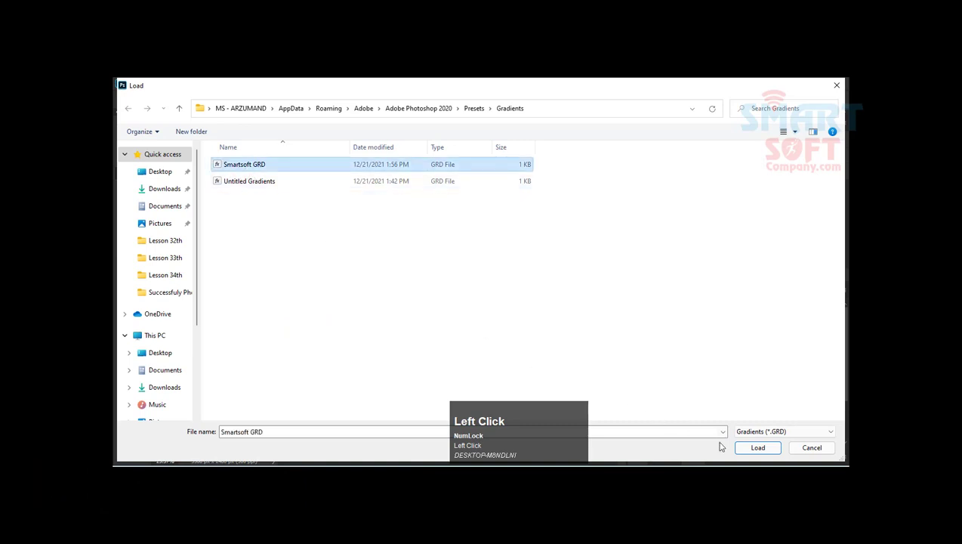
left_click(746, 449)
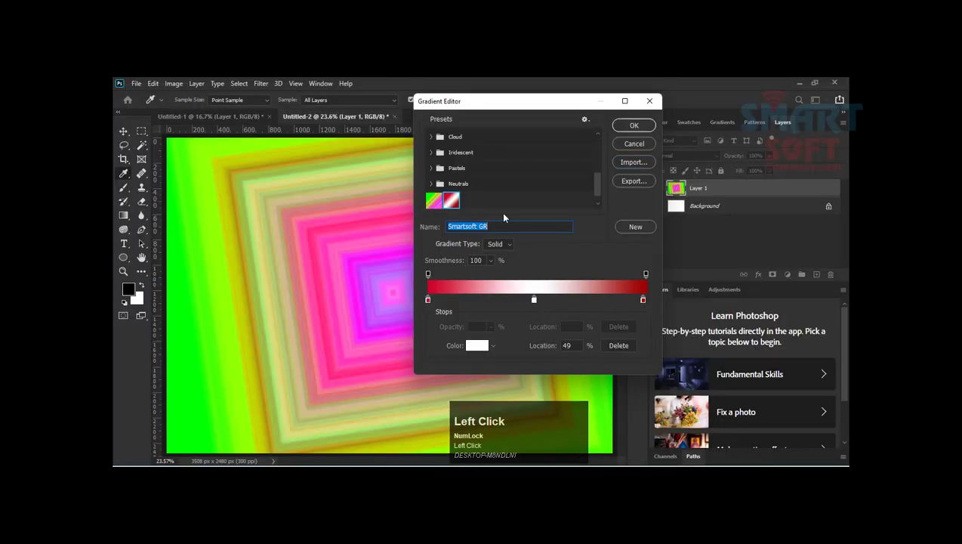
Step: Expand the imported Smartsoft GRD preset group and select the red-white-red gradient inside it
scroll(498, 196, "down", 1)
left_click(433, 202)
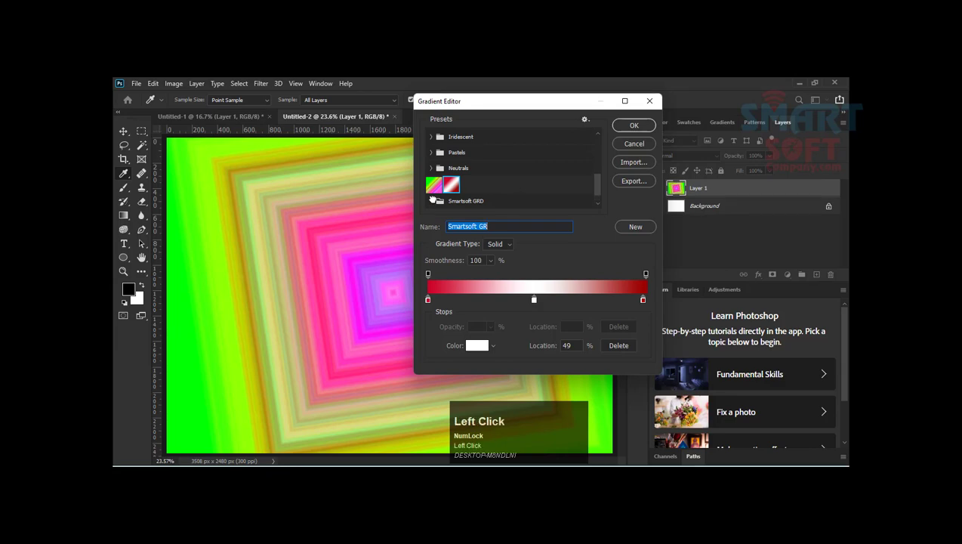
scroll(439, 205, "down", 1)
left_click(450, 202)
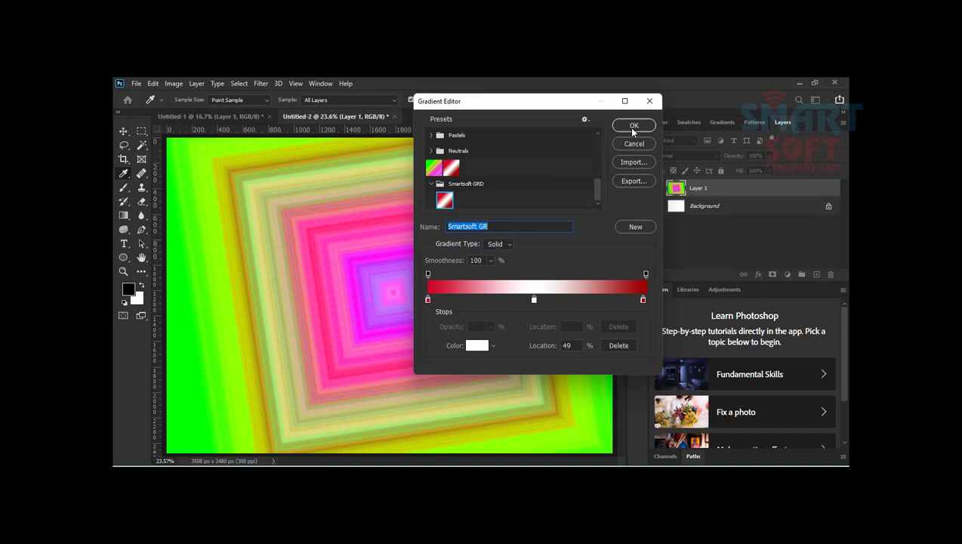
Step: Set the gradient's starting opacity stop at location 0% to 68% opacity and accept the edited gradient
left_click(428, 300)
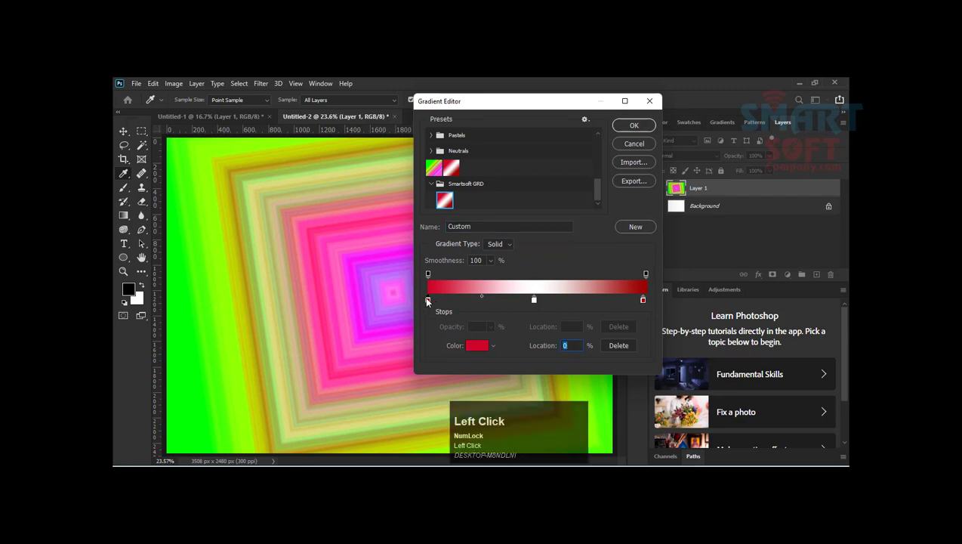
left_click(428, 275)
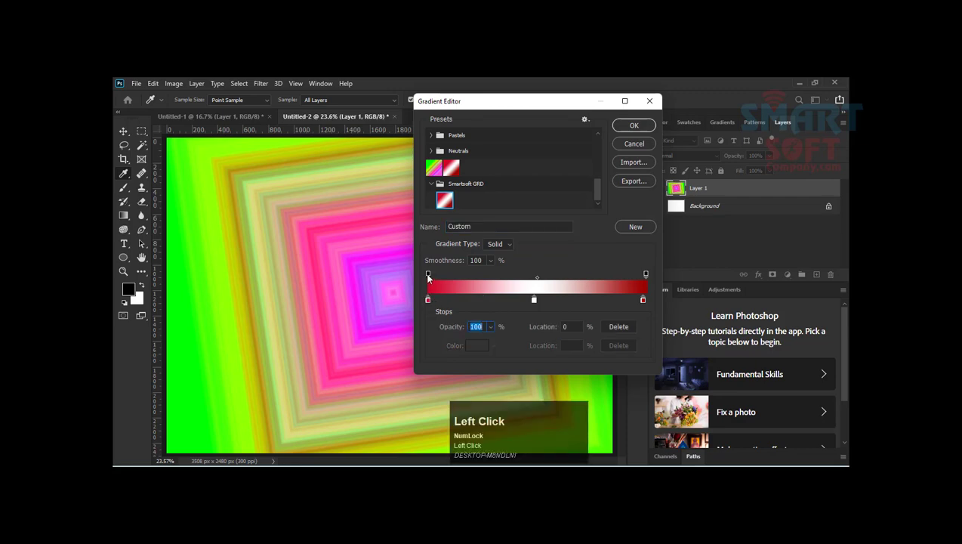
mouse_move(428, 275)
left_mouse_down()
mouse_move(447, 275)
mouse_move(424, 274)
left_mouse_up()
left_click(490, 327)
left_click_drag(493, 340, 474, 333)
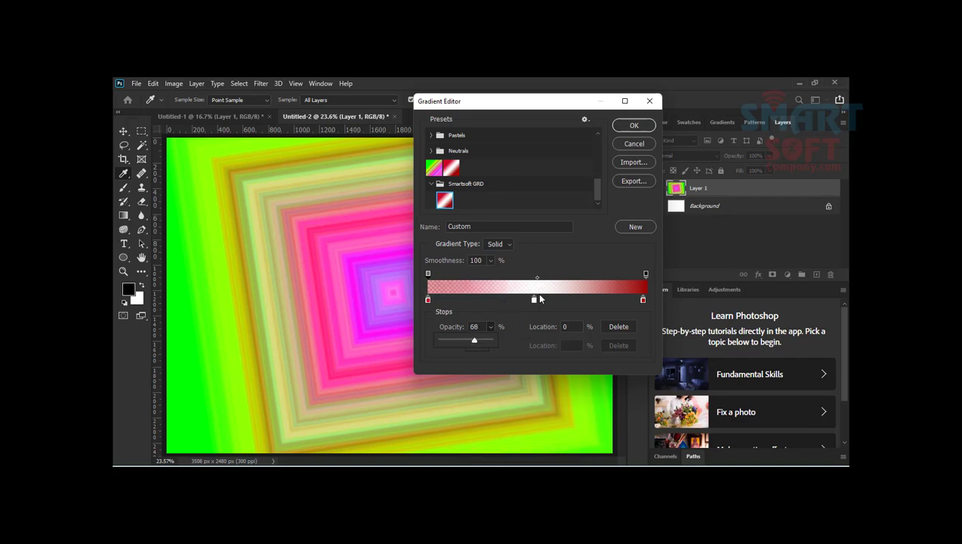
left_click(628, 126)
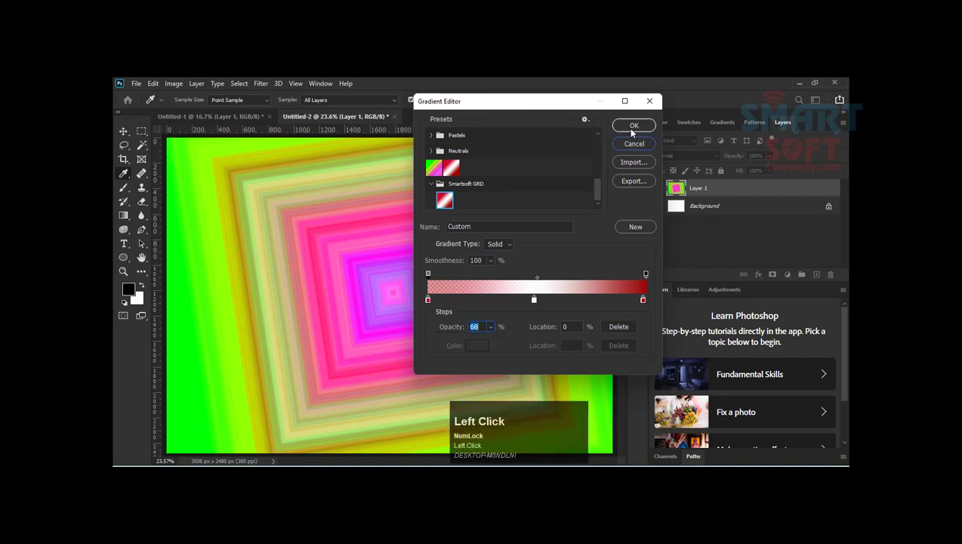
Step: Open "Happy Children- What Kids Need for Happiness" from the desktop folder Pgotoshop cc 2020 > 34 in a new Photoshop document and maximize the window
left_click(233, 114)
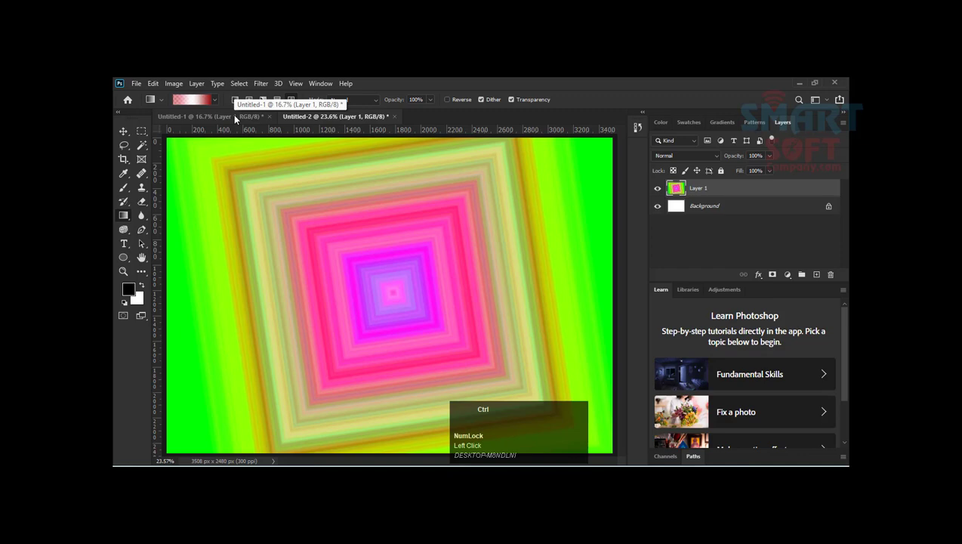
double_click(462, 79)
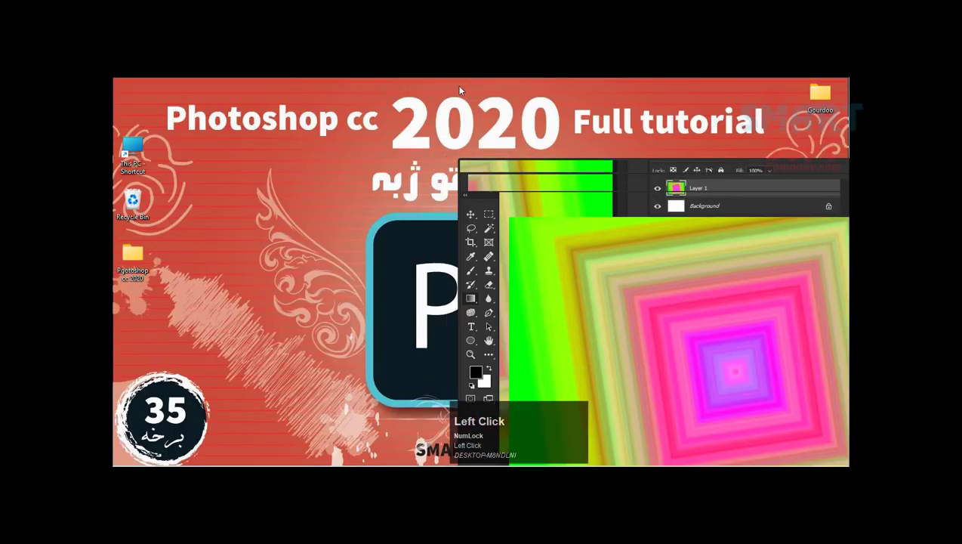
double_click(132, 251)
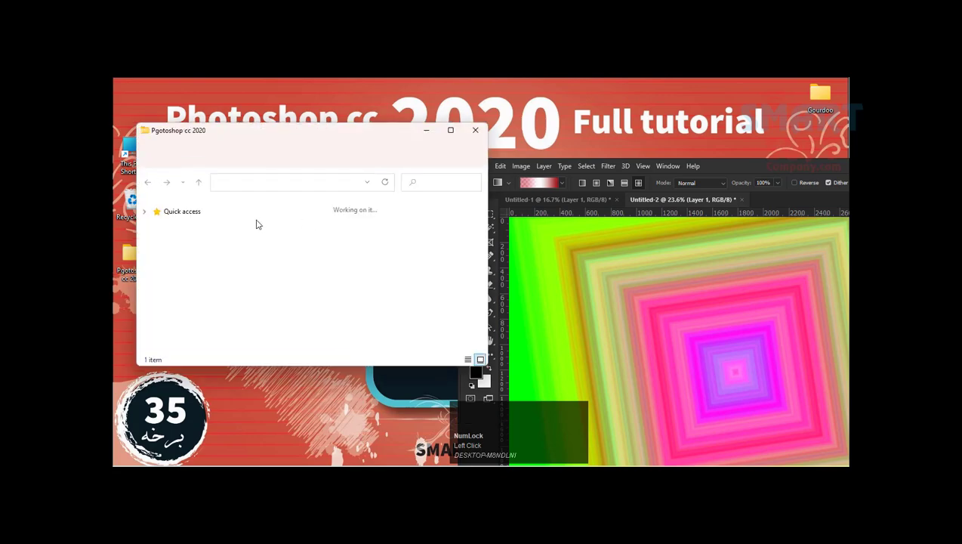
left_click(260, 240)
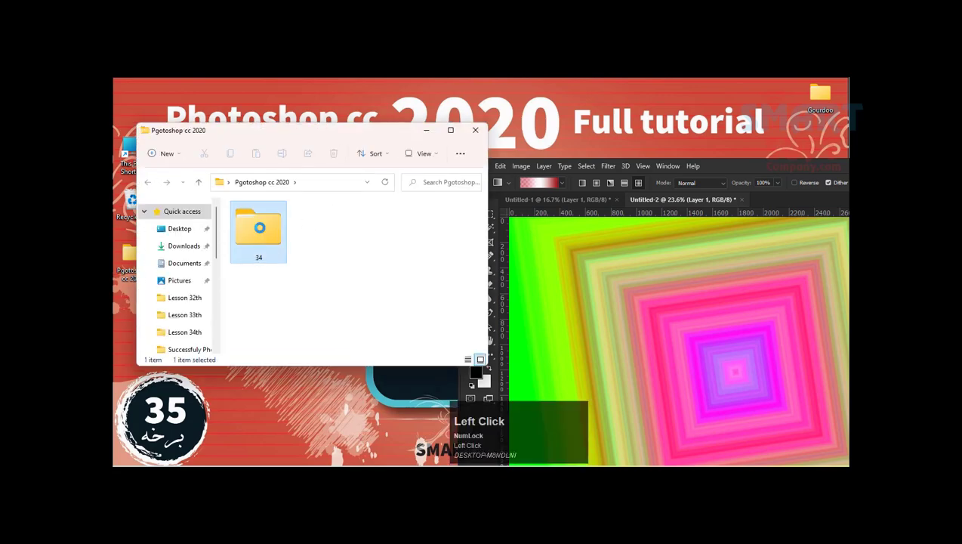
double_click(265, 242)
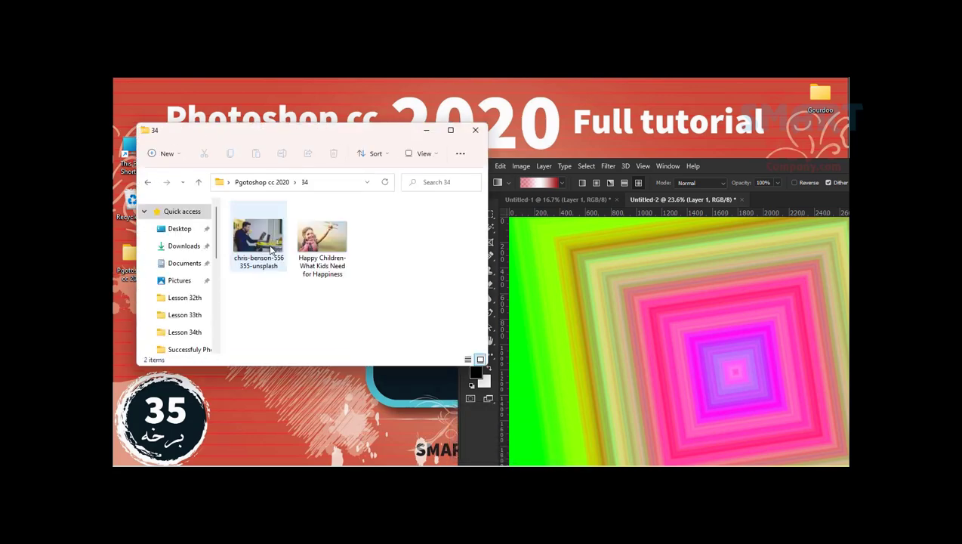
left_click_drag(322, 240, 792, 196)
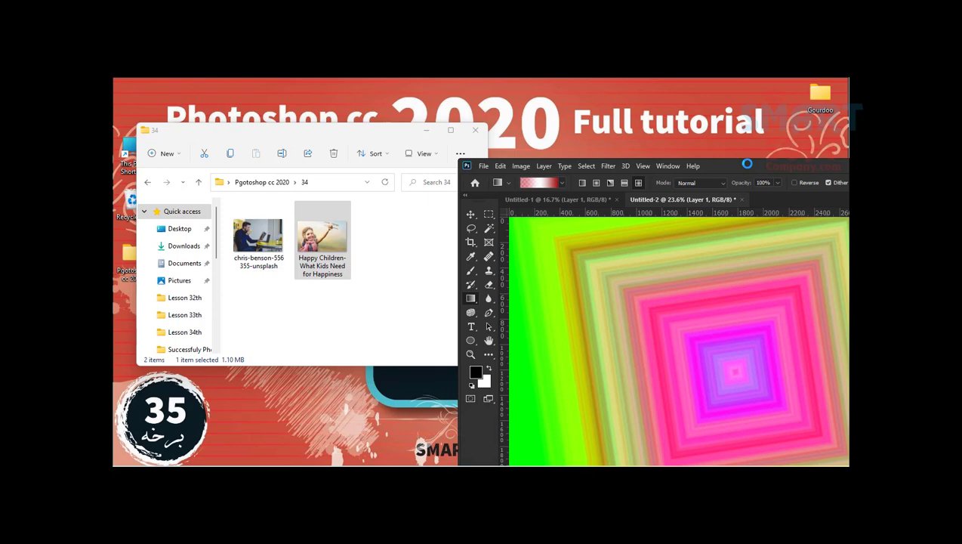
left_click(748, 166)
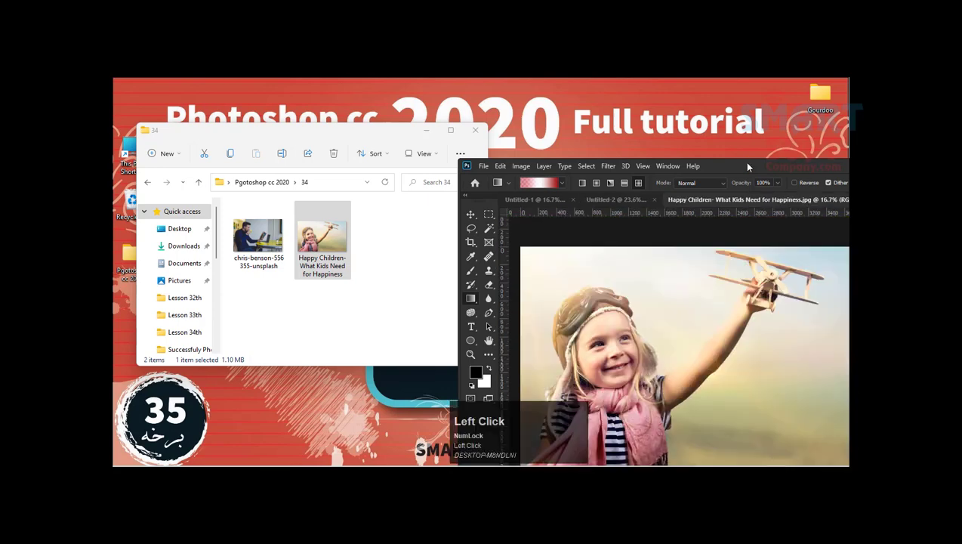
double_click(747, 166)
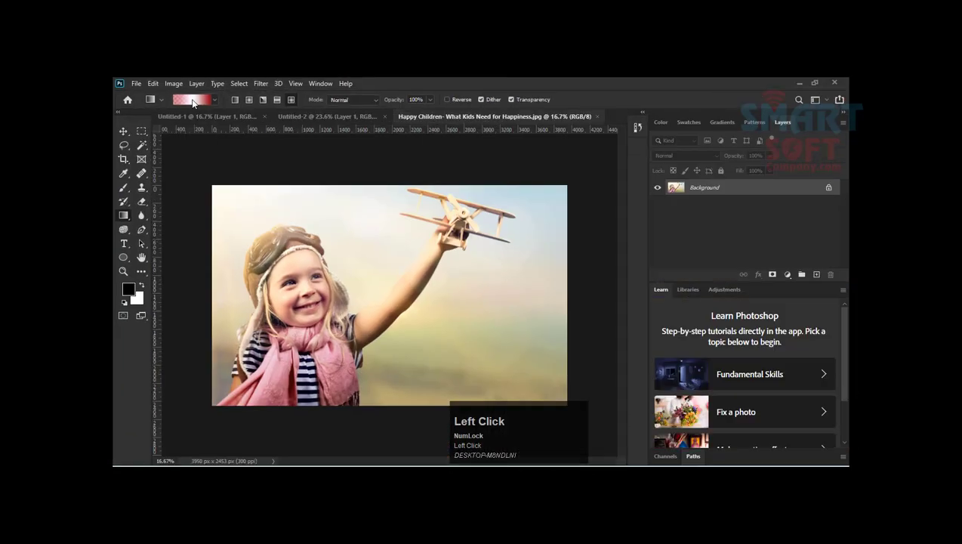
Step: Try the semi-transparent diamond gradient twice directly on the photo's Background layer, and undo both gradients
left_click_drag(164, 145, 259, 193)
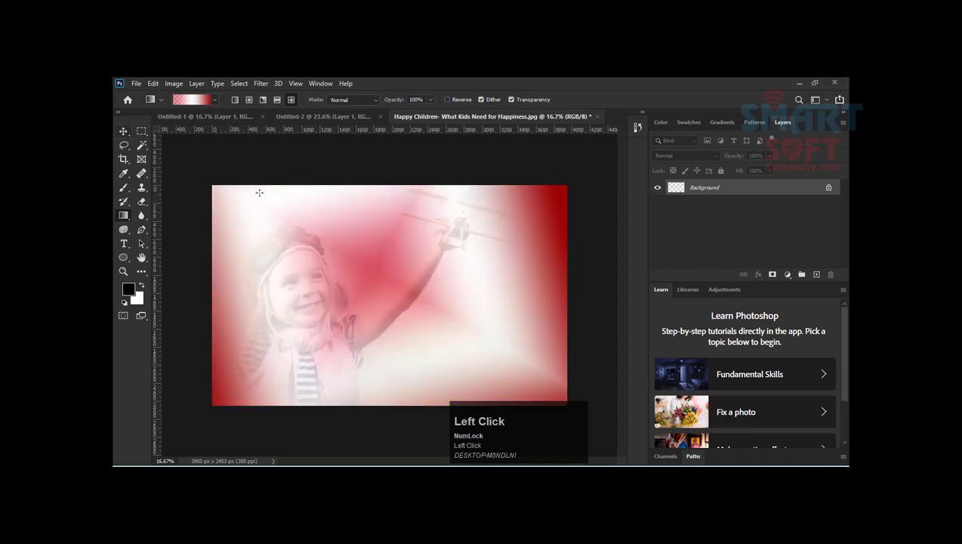
left_click_drag(270, 228, 174, 135)
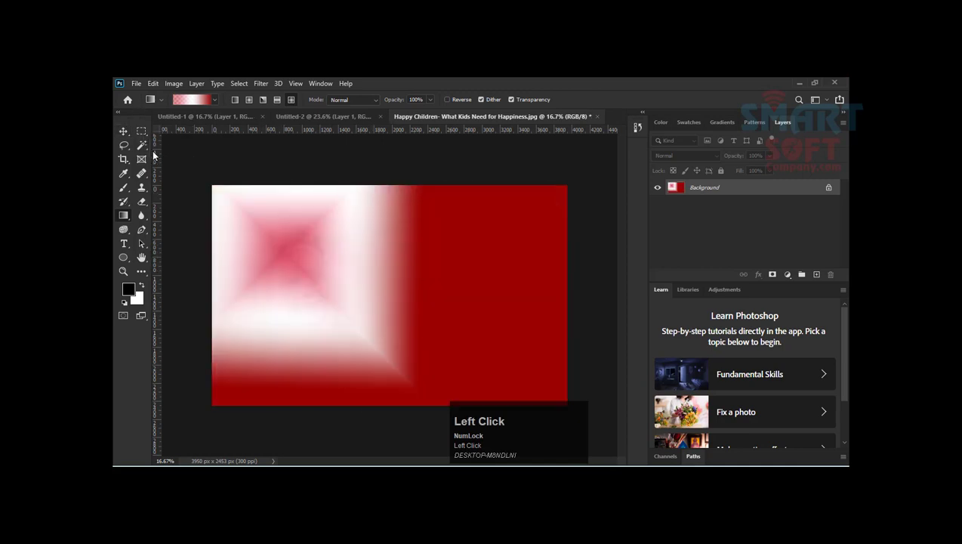
key("ctrl+z")
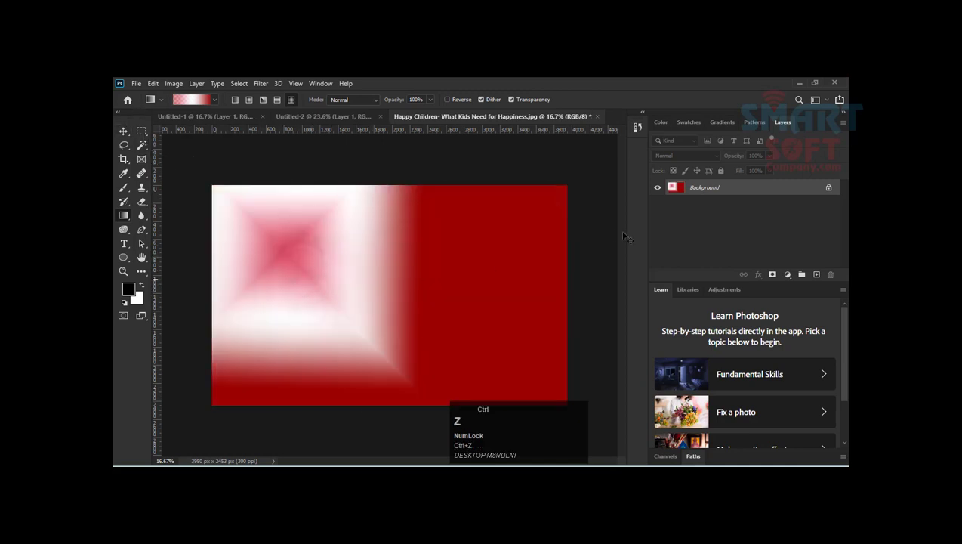
key("ctrl+z")
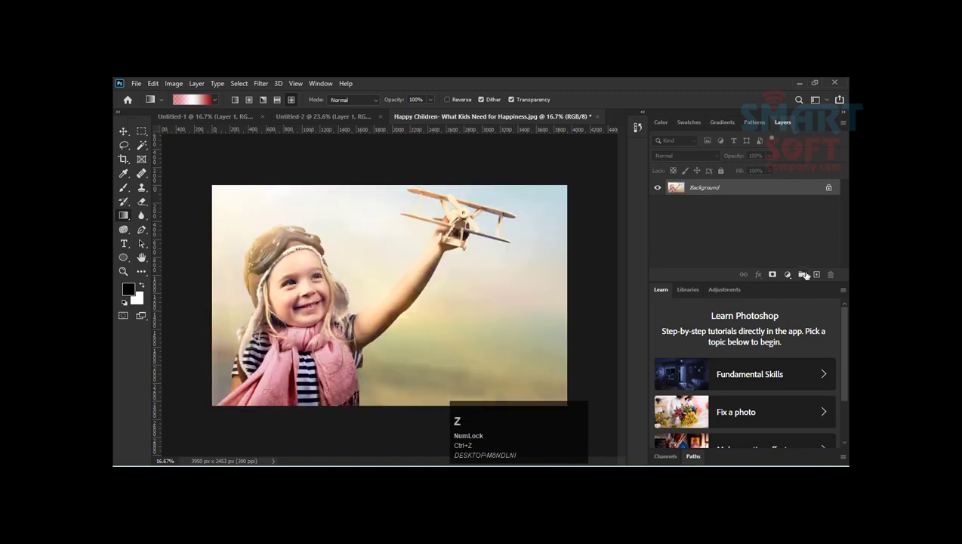
Step: Add a new layer above the photo, try a diamond gradient on it from the centre toward the upper-left, and undo the gradient
left_click(815, 274)
left_click_drag(375, 292, 161, 183)
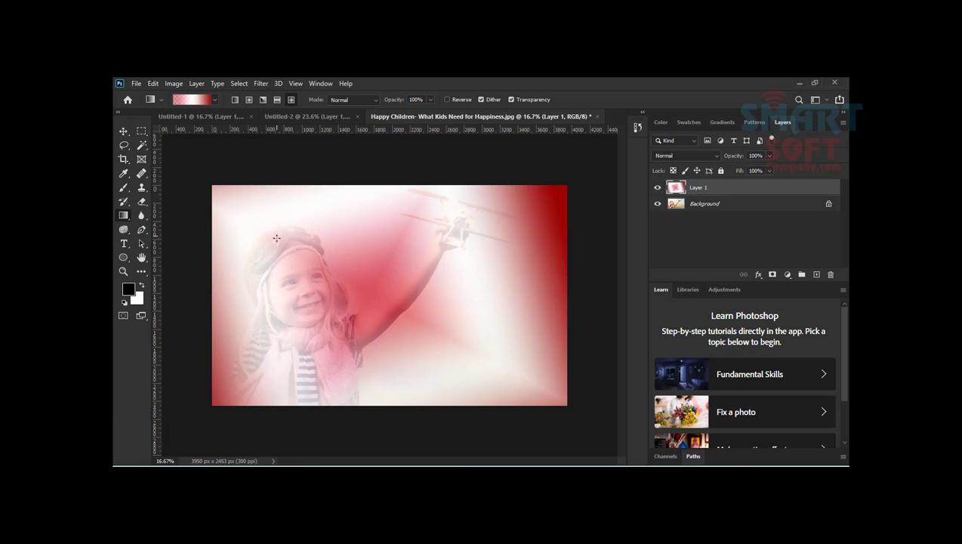
key("ctrl+z")
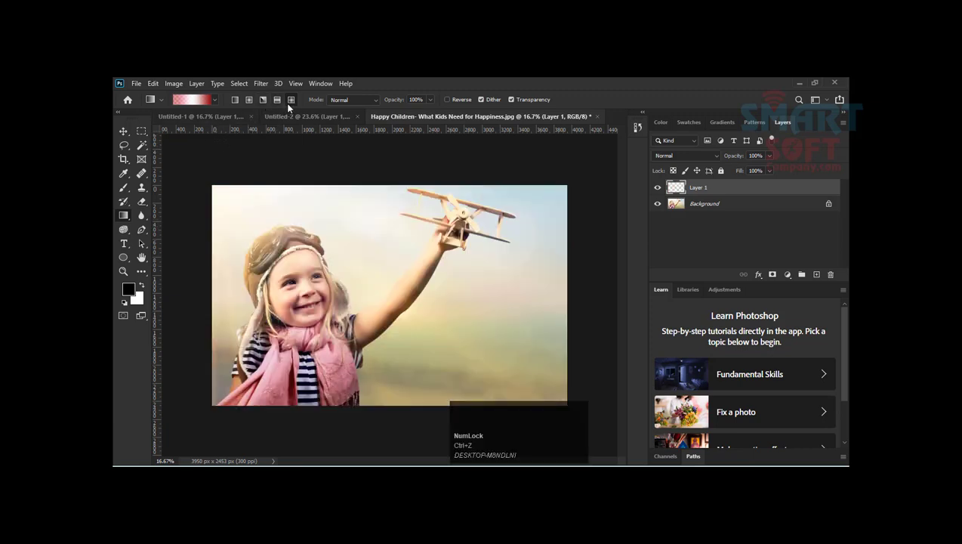
Step: Draw a radial gradient on the layer above the photo, from the child's face toward the photo's upper-left edge
left_click(250, 101)
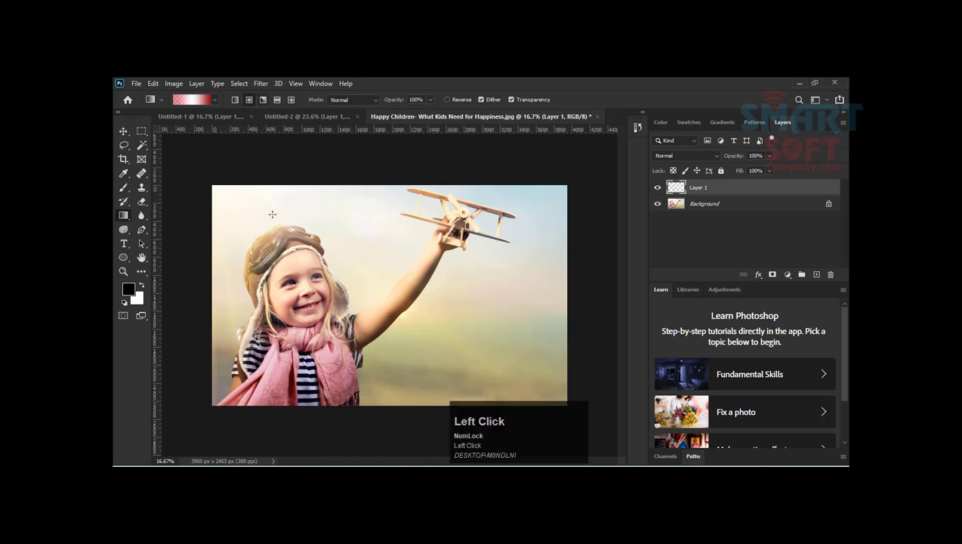
left_click_drag(298, 309, 216, 219)
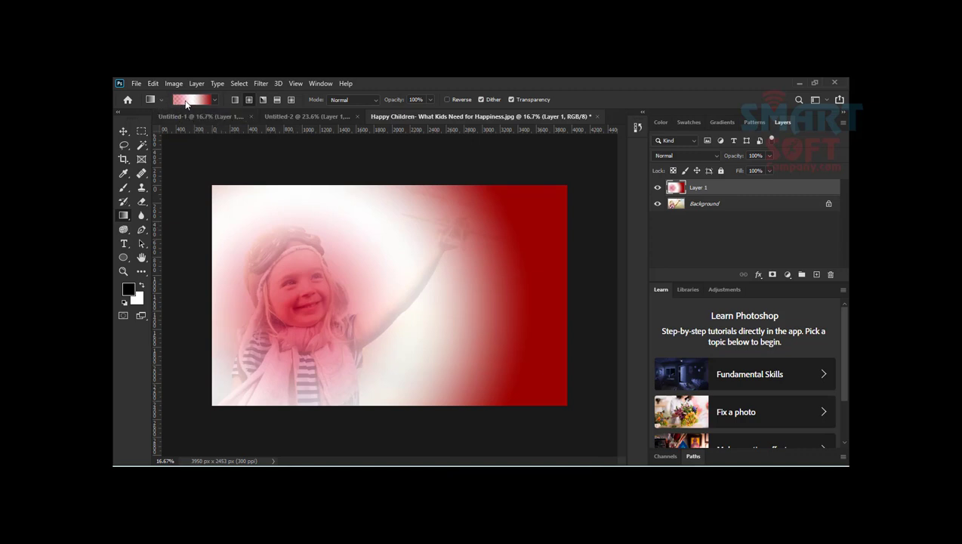
Step: Open the gradient for editing, reposition the editor away from the child, and make the starting opacity stop fully opaque
left_click(188, 104)
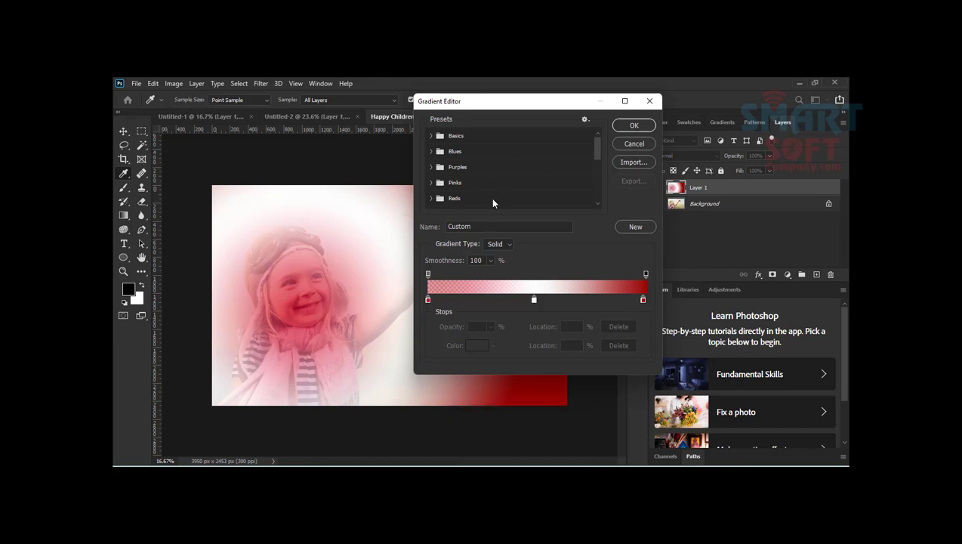
left_click_drag(440, 104, 541, 136)
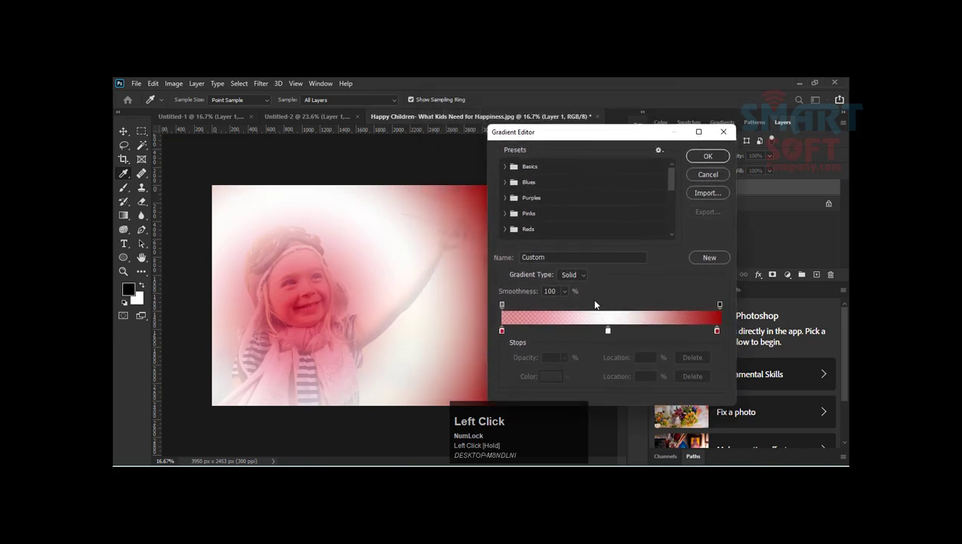
left_click(552, 258)
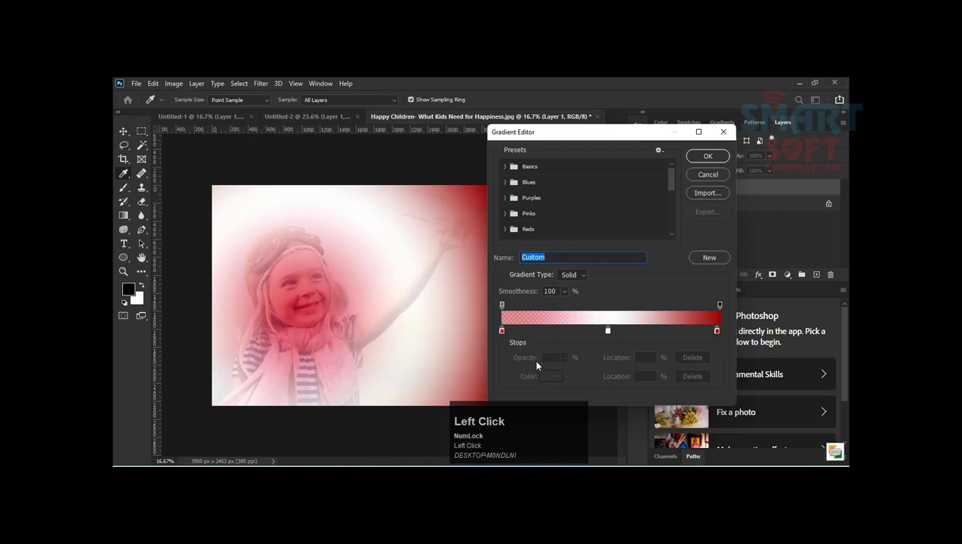
left_click(502, 331)
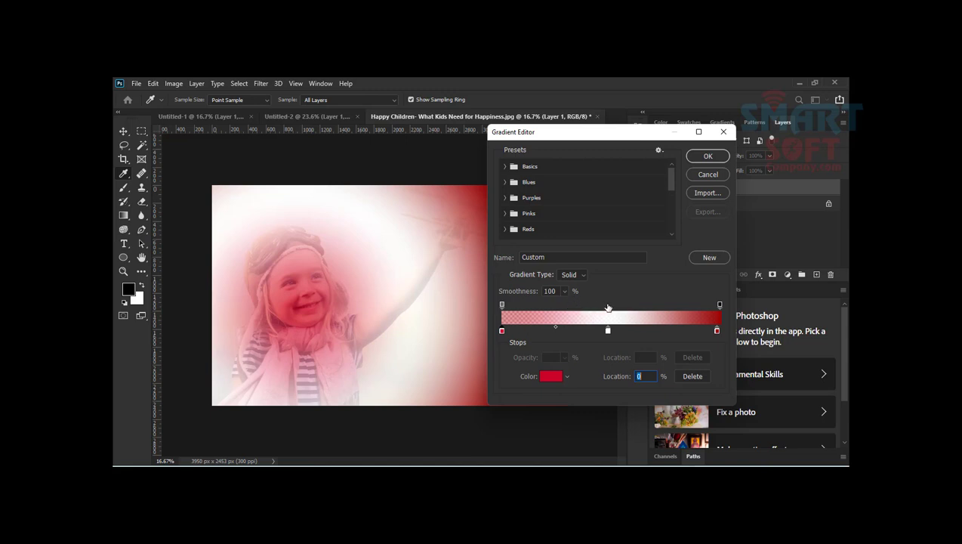
left_click(502, 335)
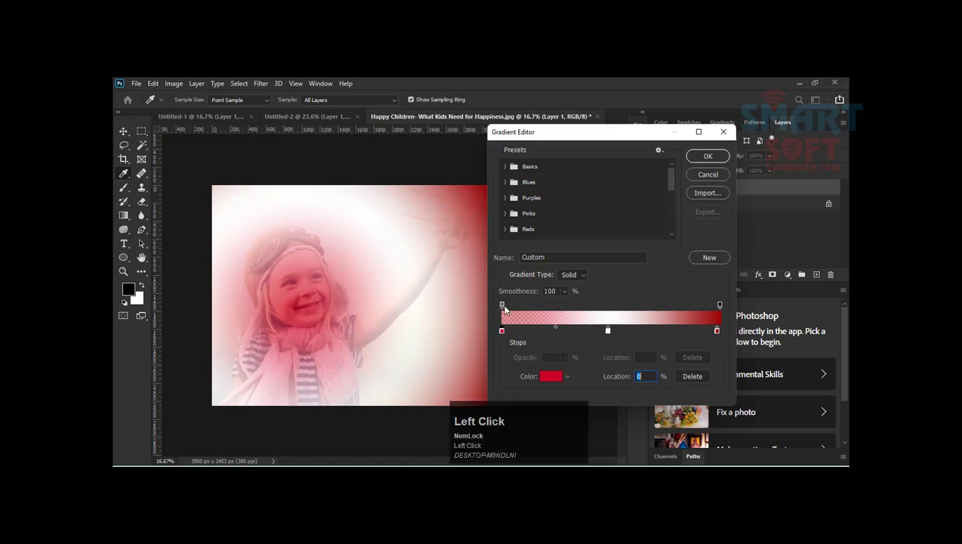
left_click(503, 305)
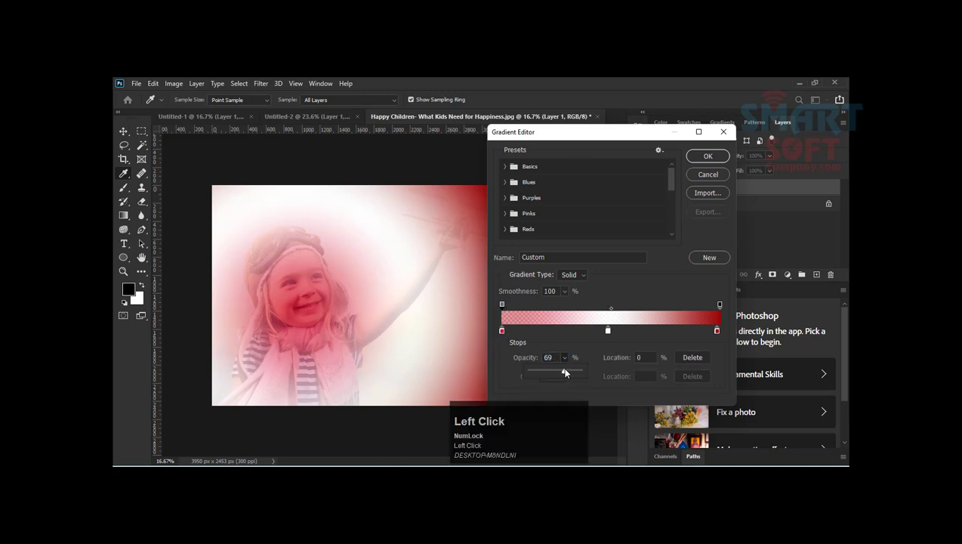
left_click_drag(565, 372, 658, 360)
Step: Change the gradient's starting color stop at location 0% to bright yellow ffe721
left_click(502, 330)
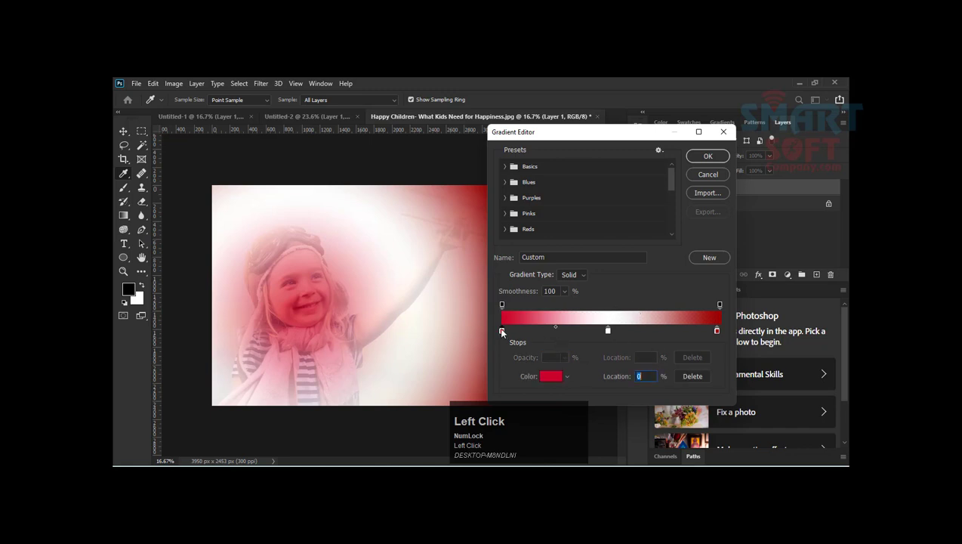
left_click(553, 377)
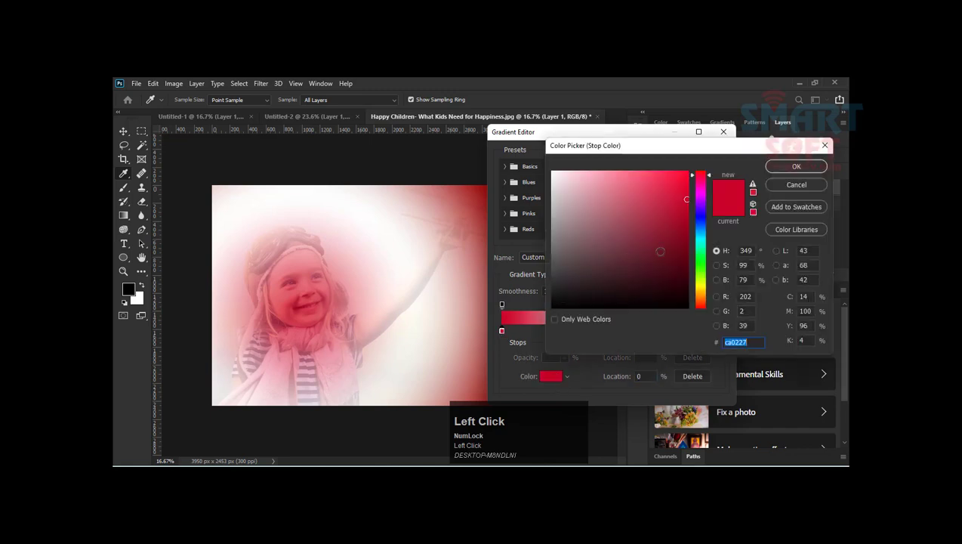
left_click(699, 288)
left_click_drag(678, 214, 671, 171)
left_click(795, 166)
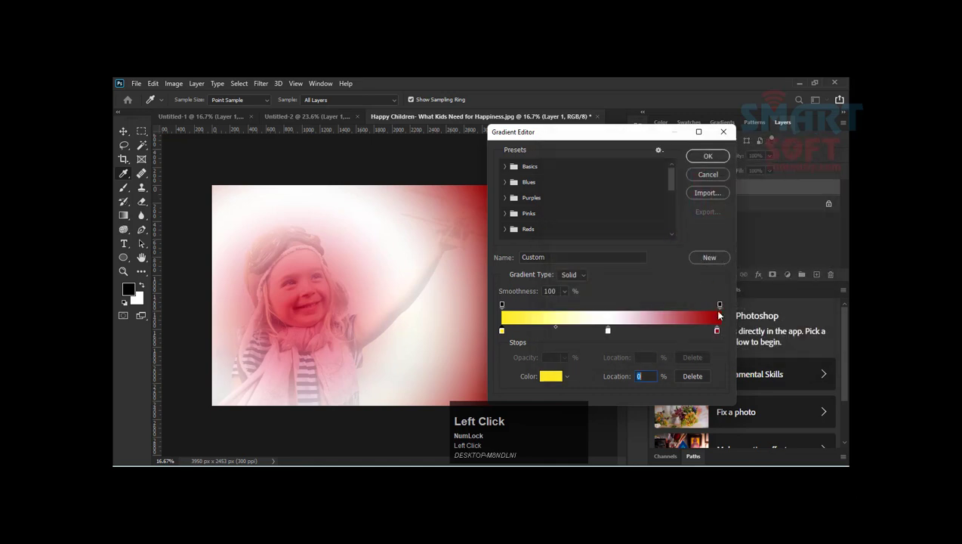
Step: Change the gradient's ending color stop at location 99% to dark yellow cdb911, trying reds and a color sampled from the photo first
left_click(717, 331)
left_click(553, 379)
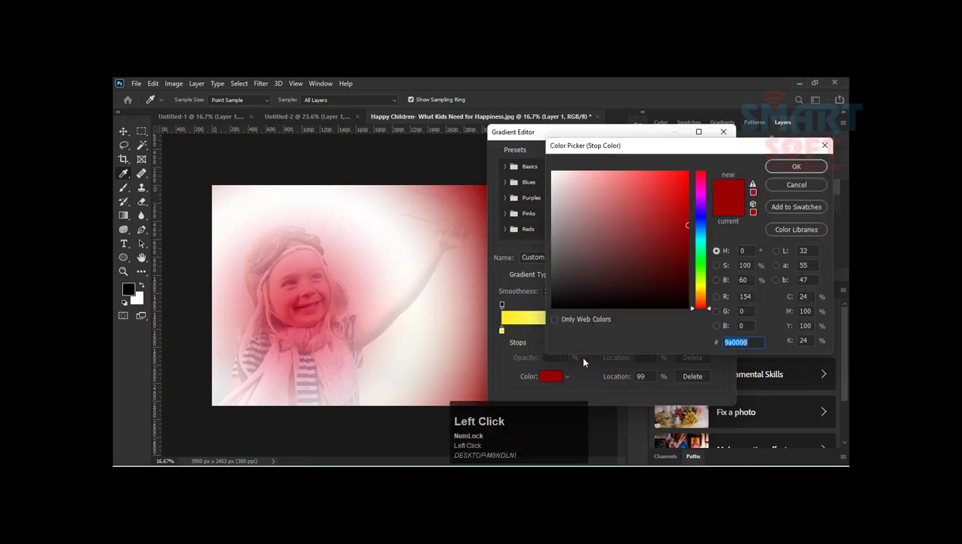
left_click(649, 214)
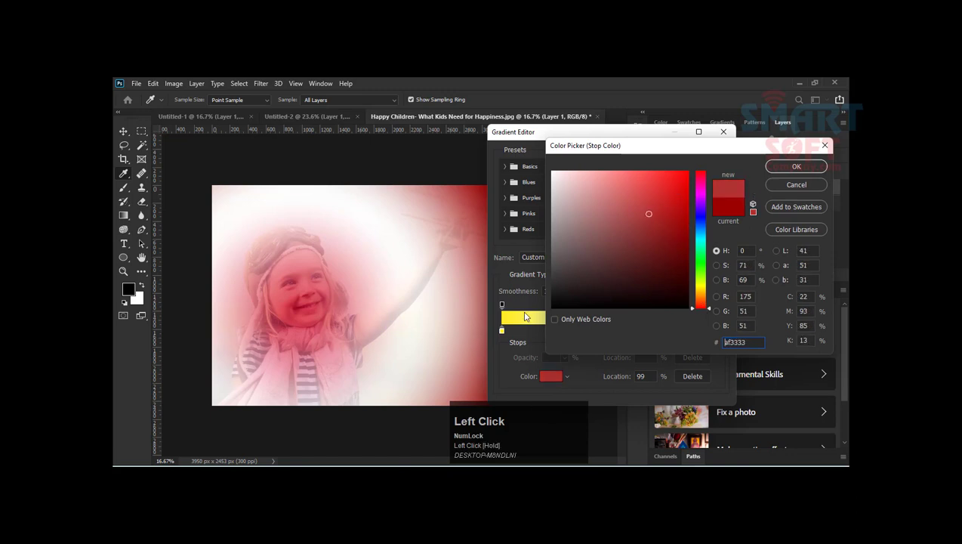
left_click(472, 186)
left_click_drag(358, 230, 402, 282)
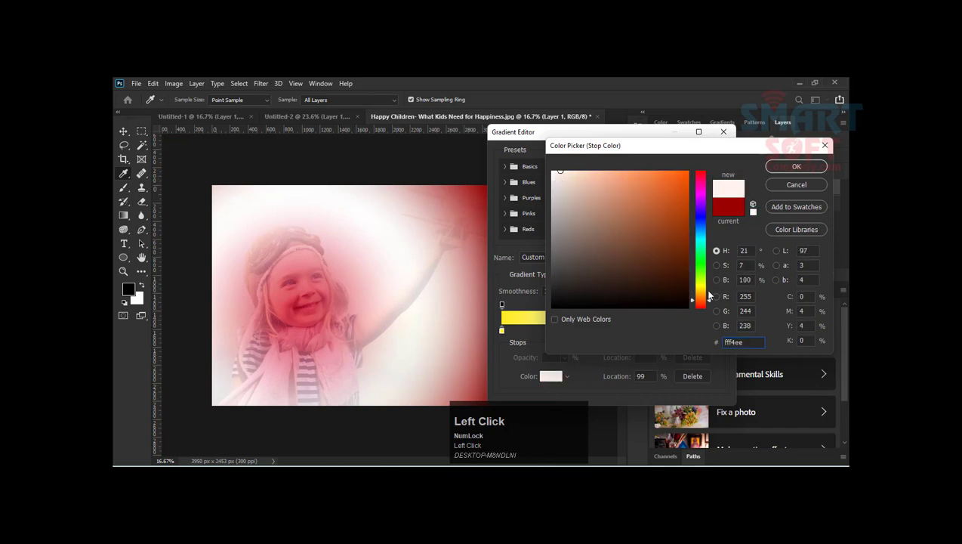
left_click(698, 289)
left_click(677, 198)
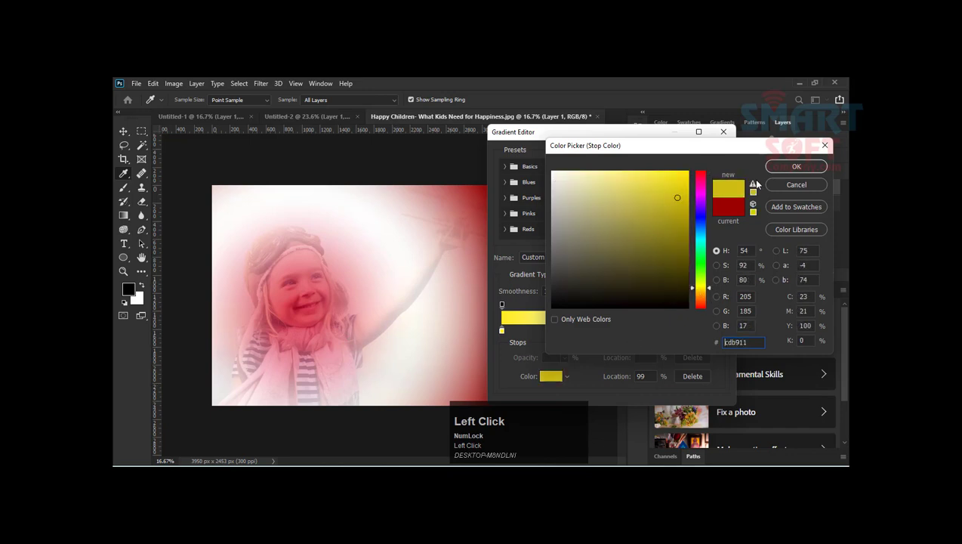
left_click(795, 168)
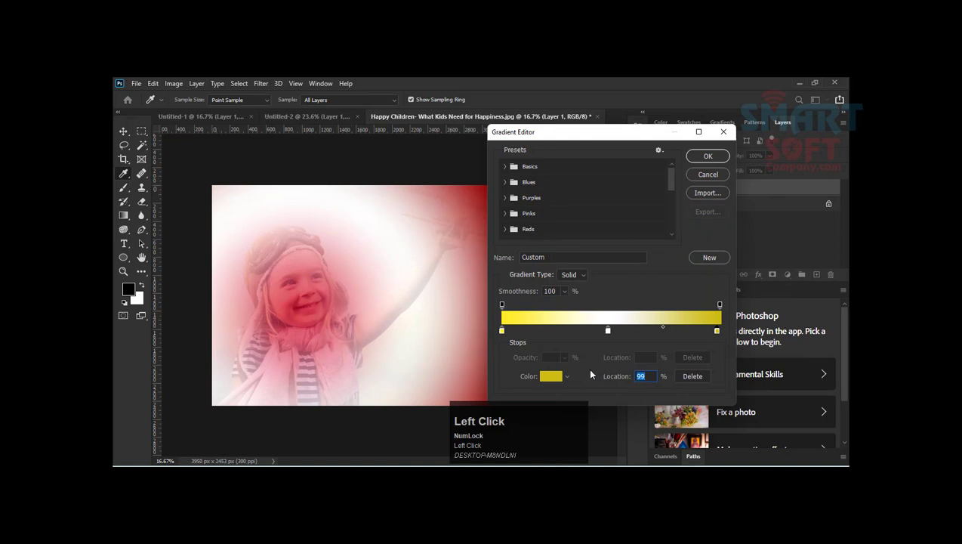
Step: Copy the starting color stop's hex code ffe721 to the ending color stop, and move that stop to the gradient's far end
left_click(503, 331)
left_click(502, 330)
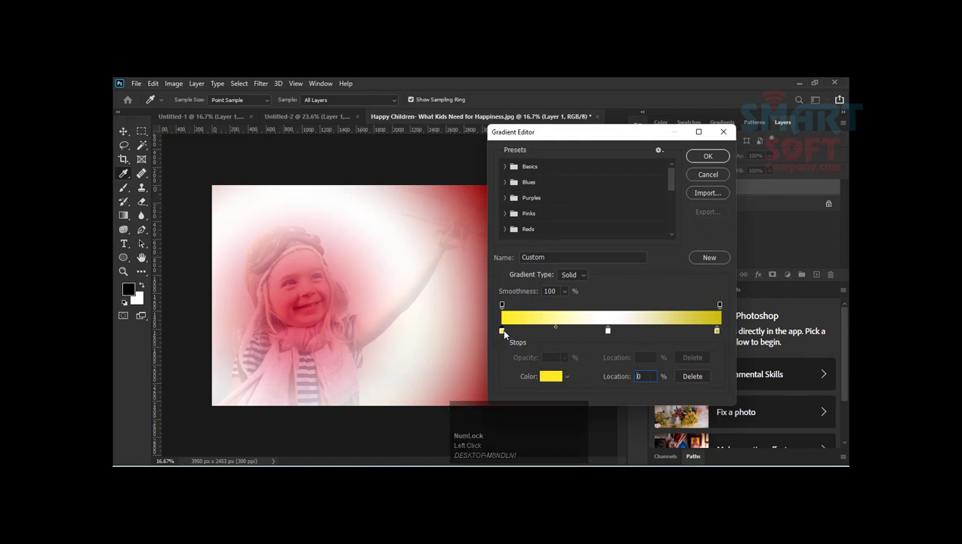
left_click(551, 376)
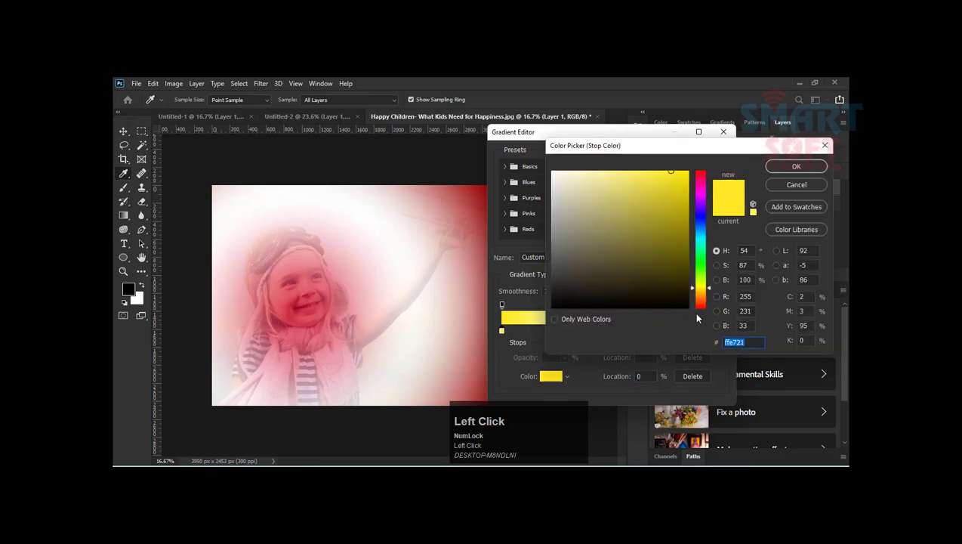
right_click(734, 342)
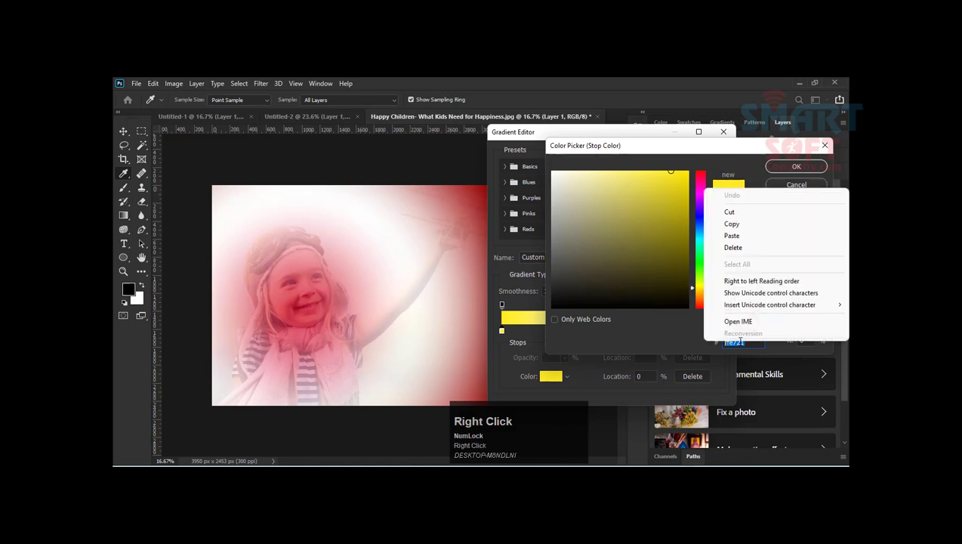
left_click(729, 224)
left_click(796, 166)
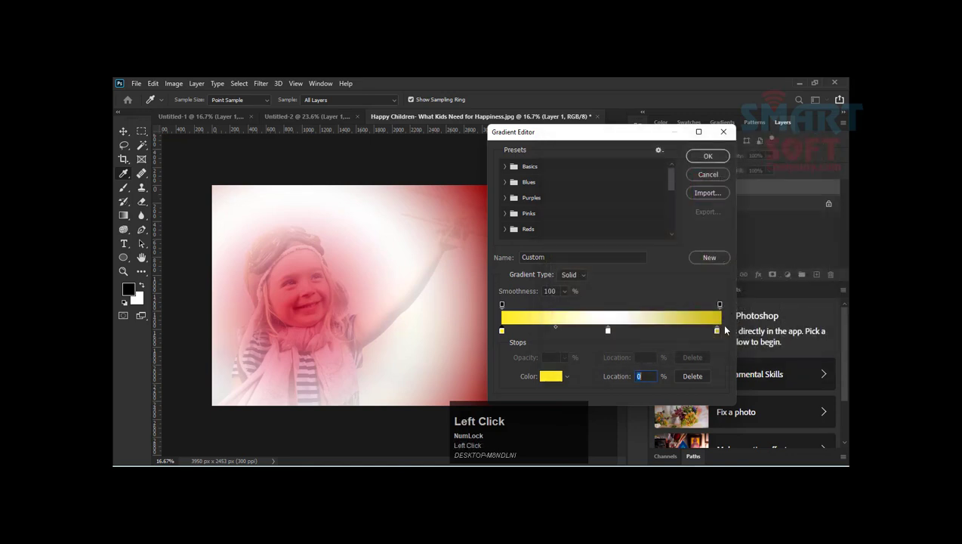
left_click(717, 331)
left_click(550, 376)
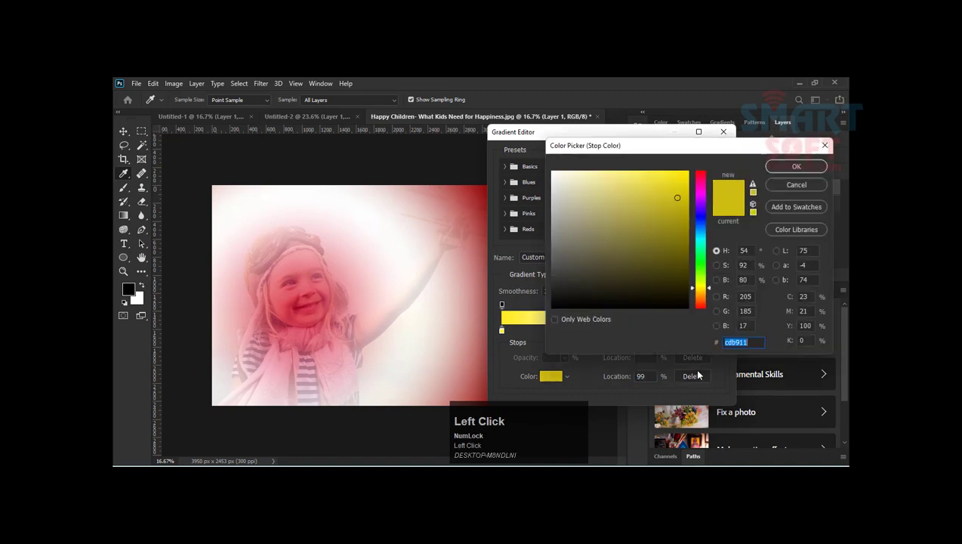
right_click(749, 344)
left_click(729, 250)
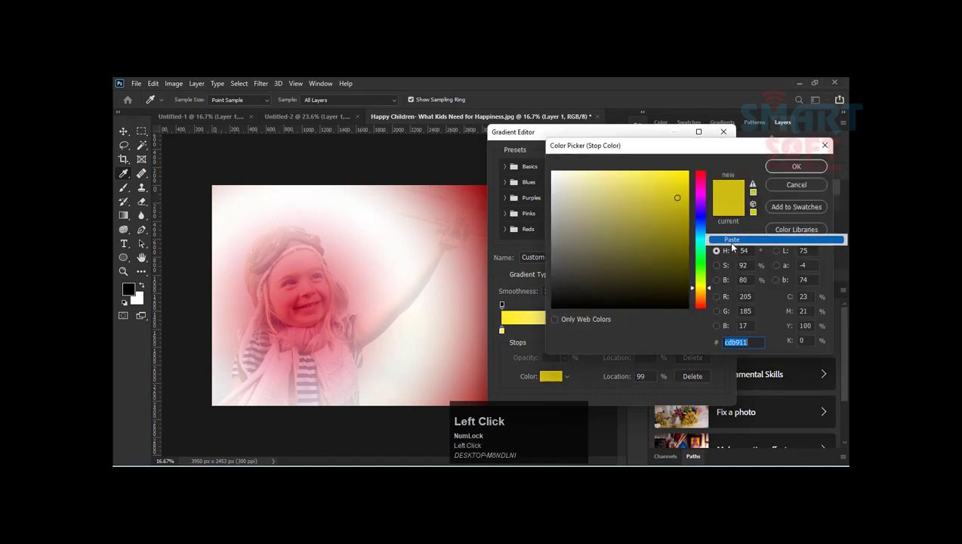
left_click(793, 165)
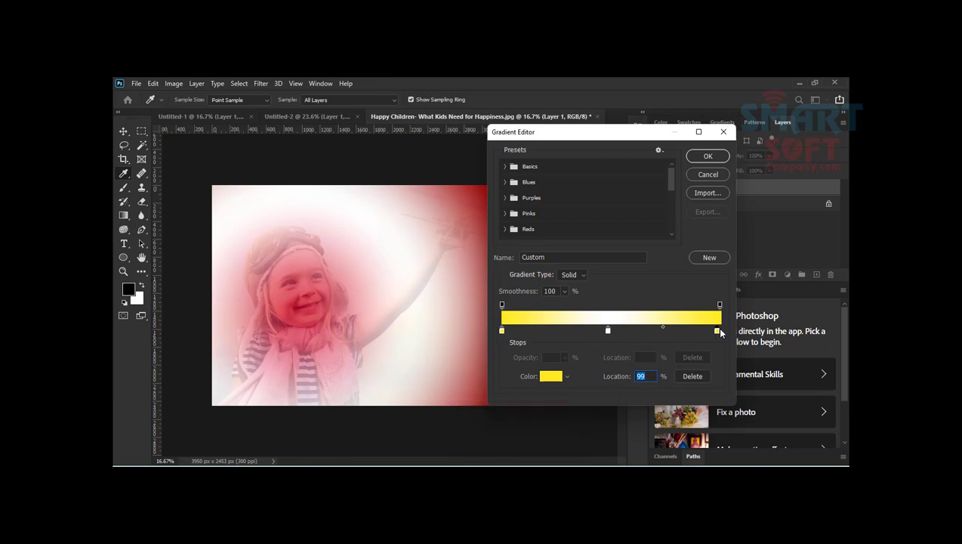
left_click_drag(717, 330, 722, 331)
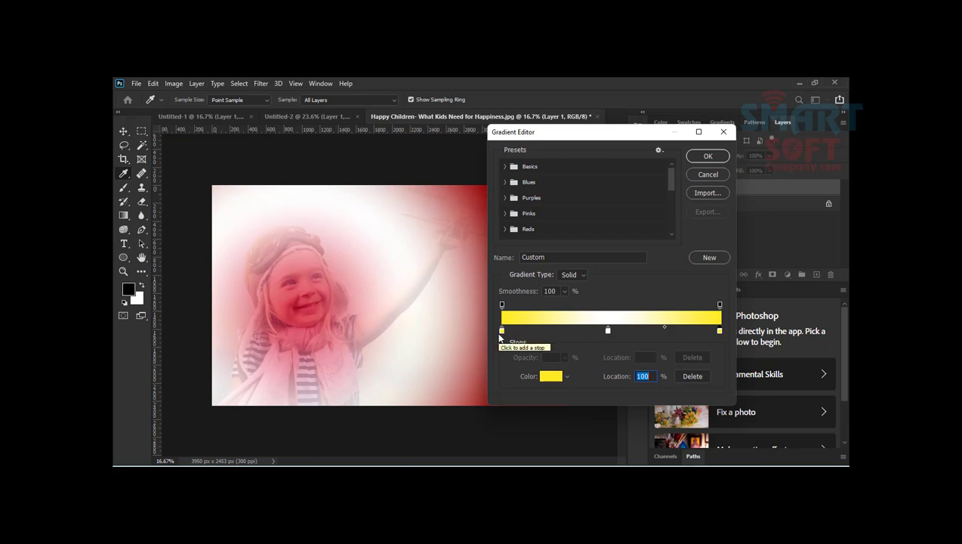
Step: Change the middle color stop at location 49% to light blue 6891e4 and accept the edited gradient
left_click(609, 331)
left_click(561, 376)
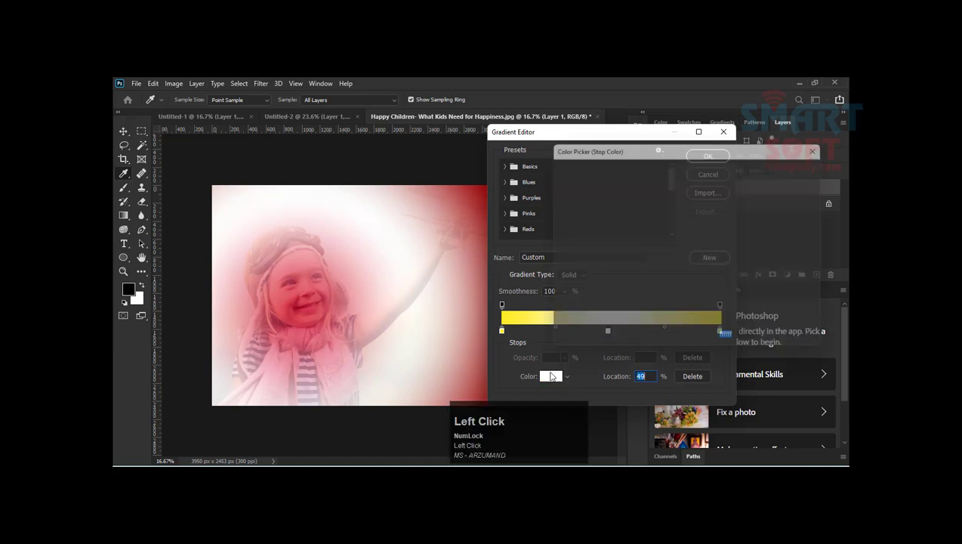
left_click(624, 190)
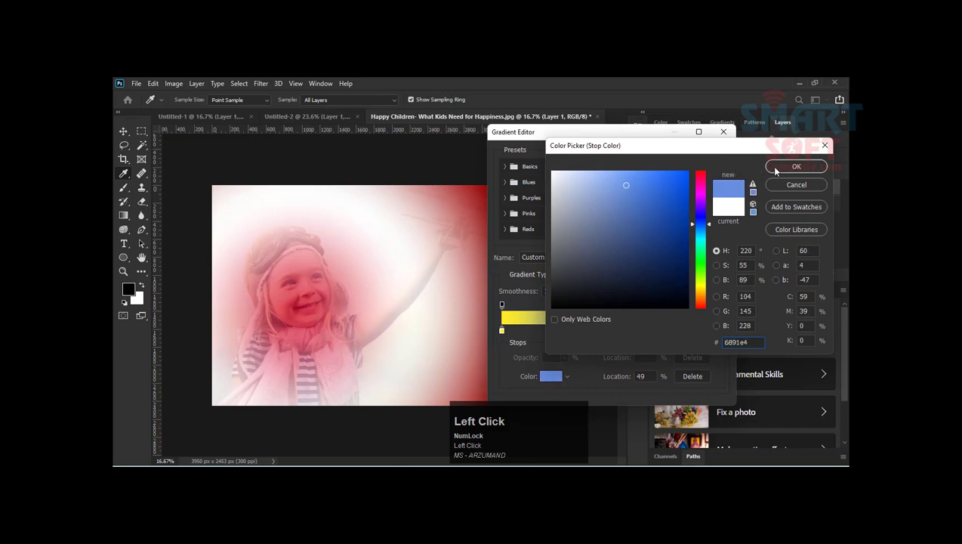
left_click(796, 166)
left_click(707, 155)
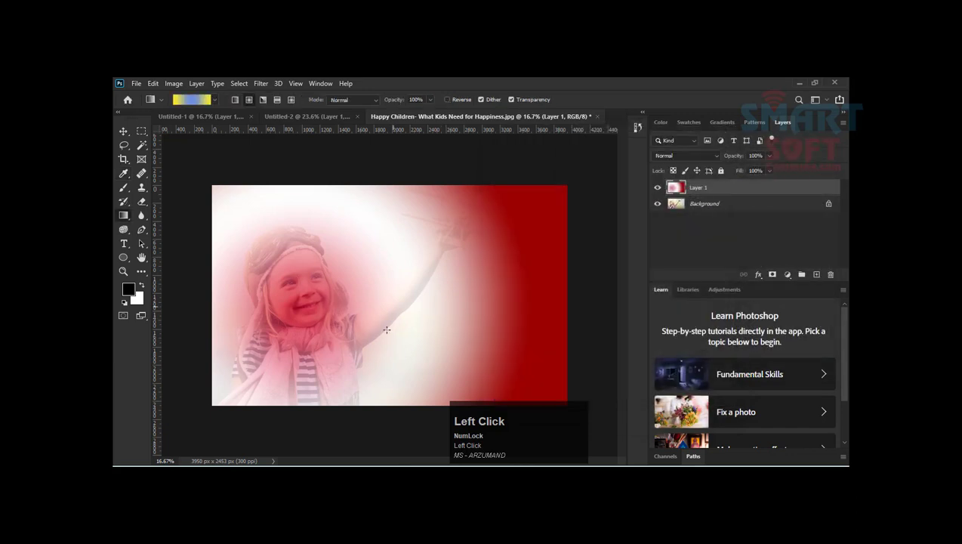
Step: Draw the yellow-blue radial gradient twice over the layer, ending with one from the lower-right area to beyond the upper-left corner
left_click_drag(452, 377, 267, 210)
left_click_drag(515, 367, 184, 133)
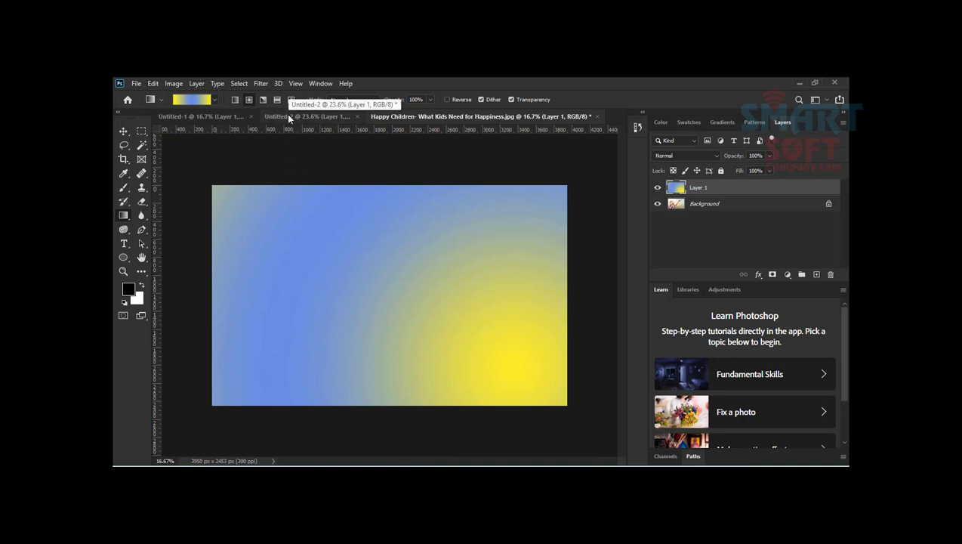
Step: Open the yellow-blue gradient for editing and change its gradient type to Noise
left_click(193, 100)
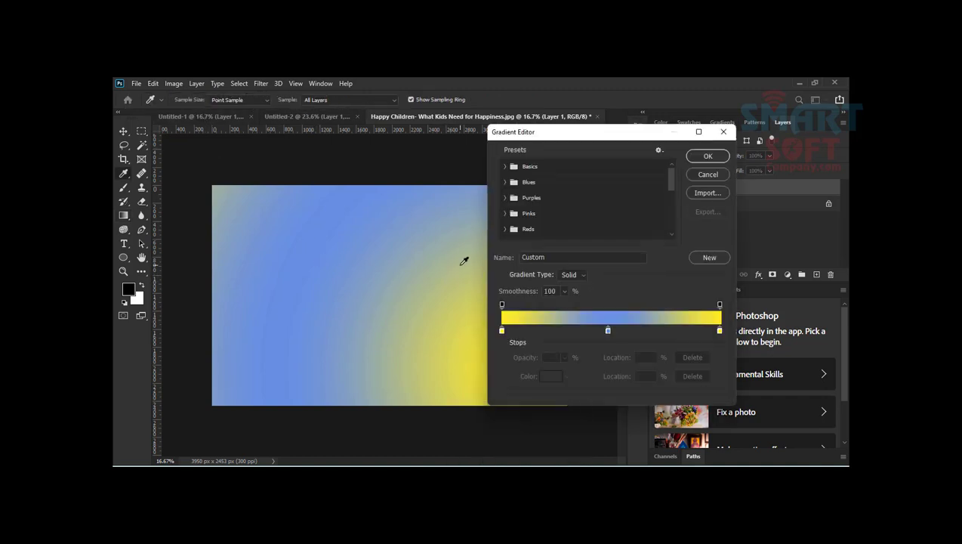
left_click(570, 275)
left_click(571, 294)
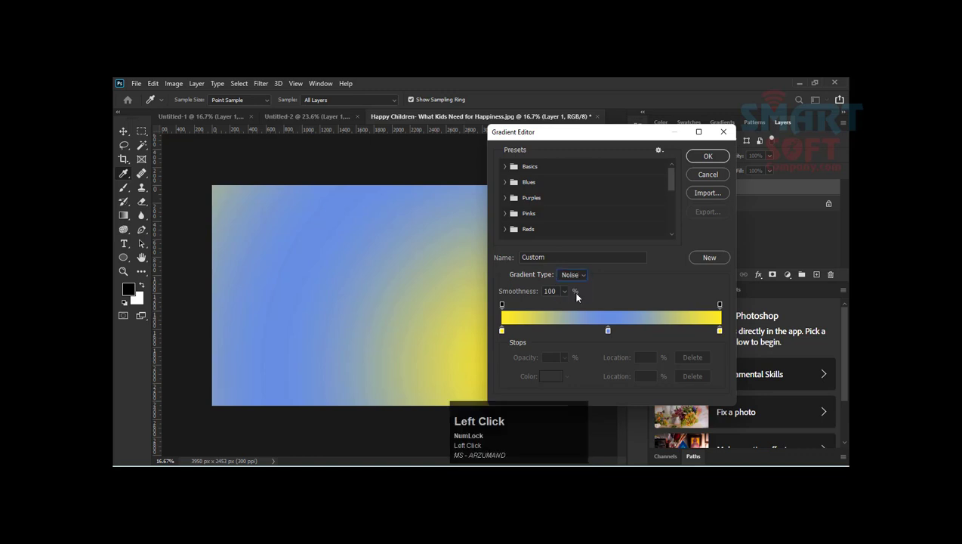
key("F9")
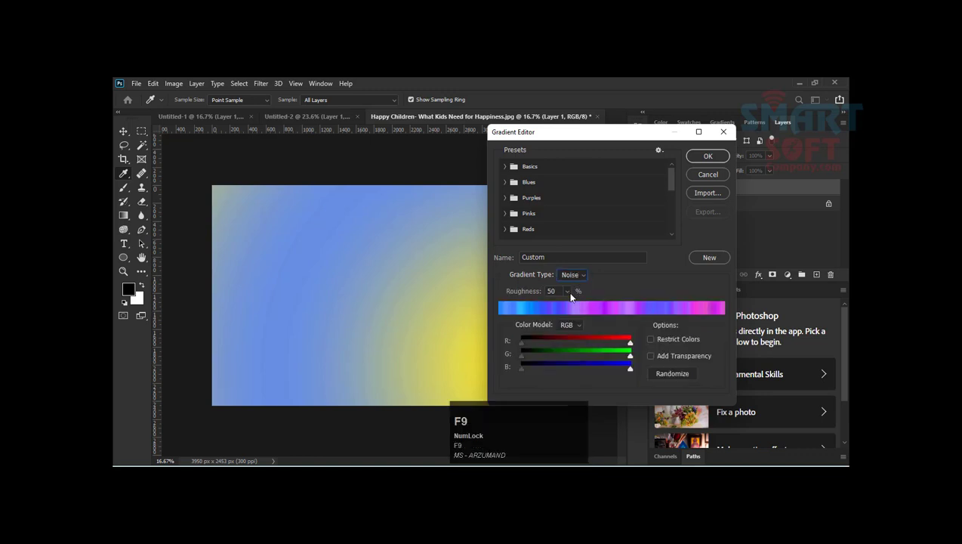
left_click(613, 286)
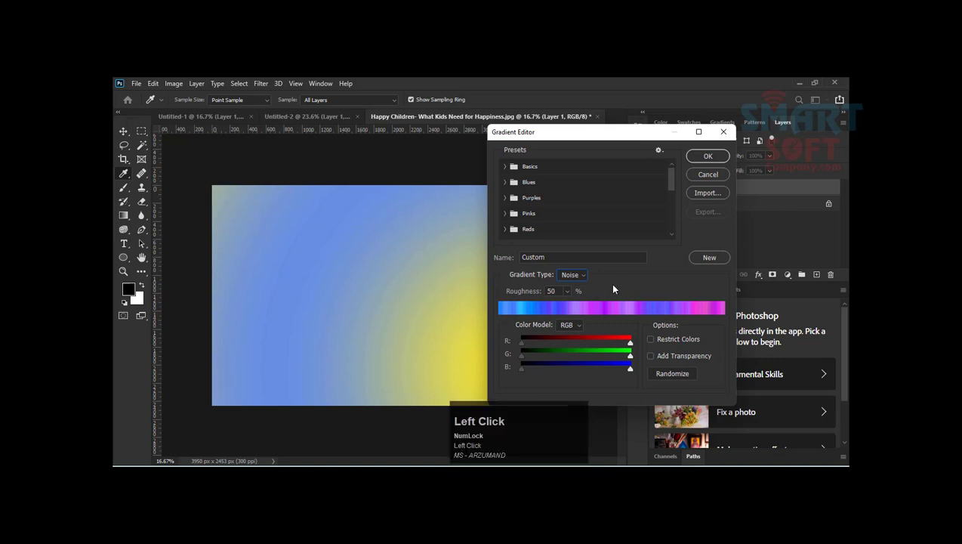
Step: Randomize the noise gradient repeatedly until it runs from green through orange and magenta to purple
left_click(684, 375)
left_click(684, 376)
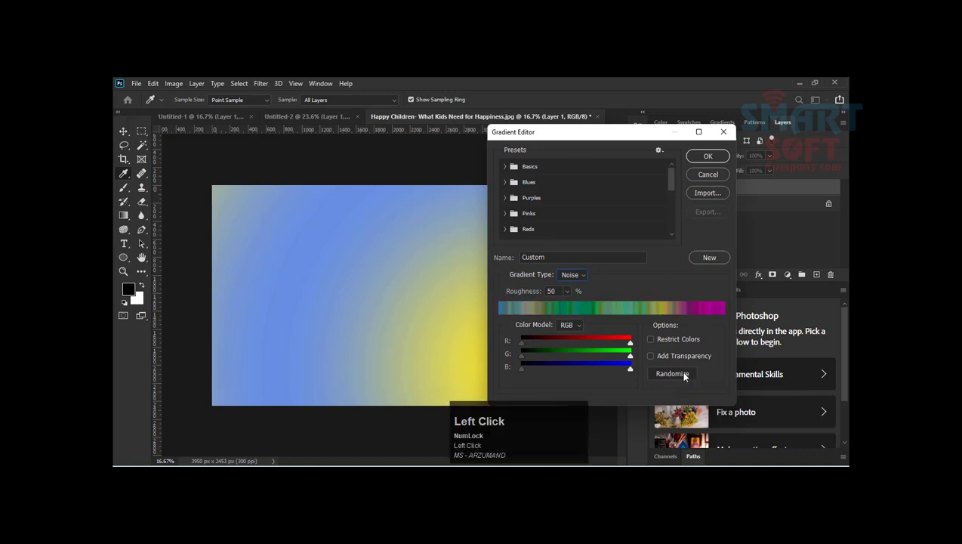
left_click(684, 375)
left_click(685, 375)
left_click(685, 375)
left_click(684, 375)
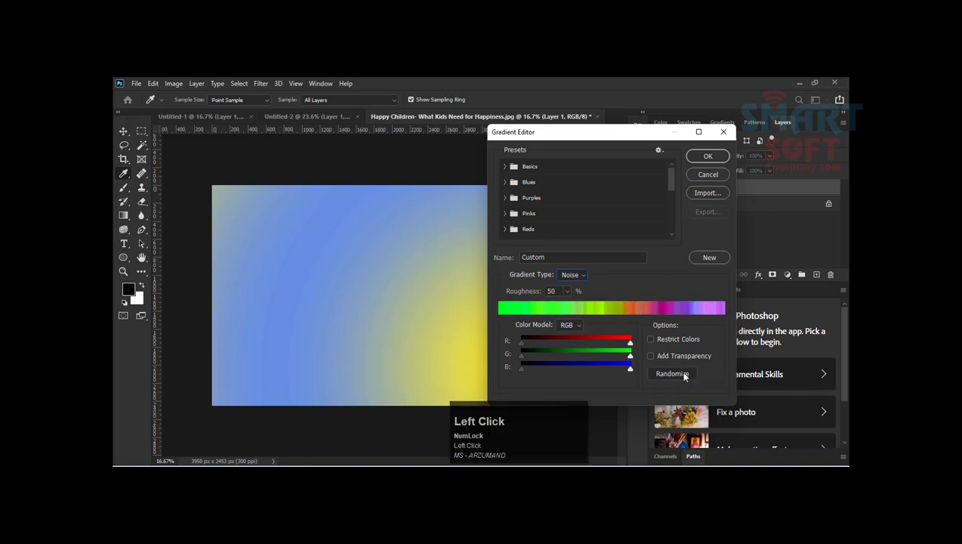
left_click(684, 376)
left_click(684, 375)
left_click(684, 375)
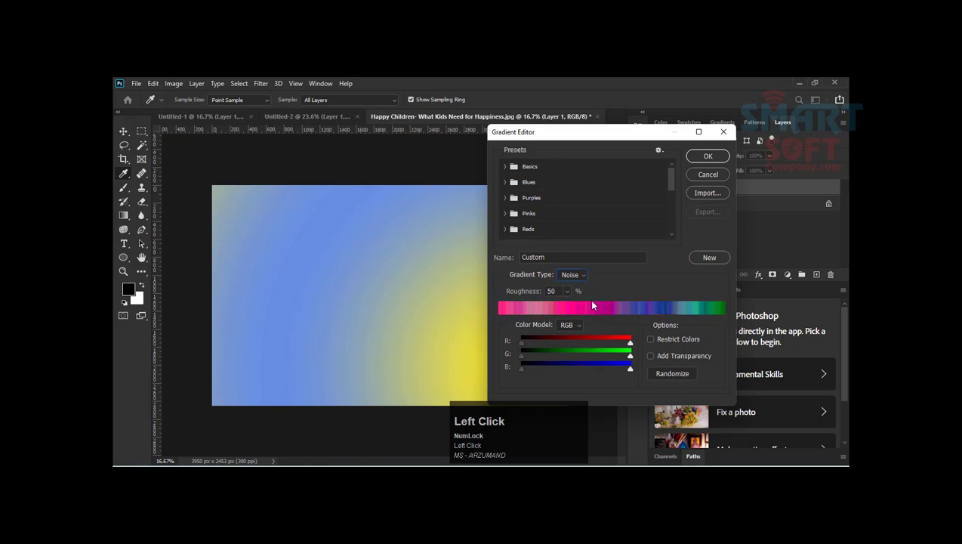
left_click(685, 374)
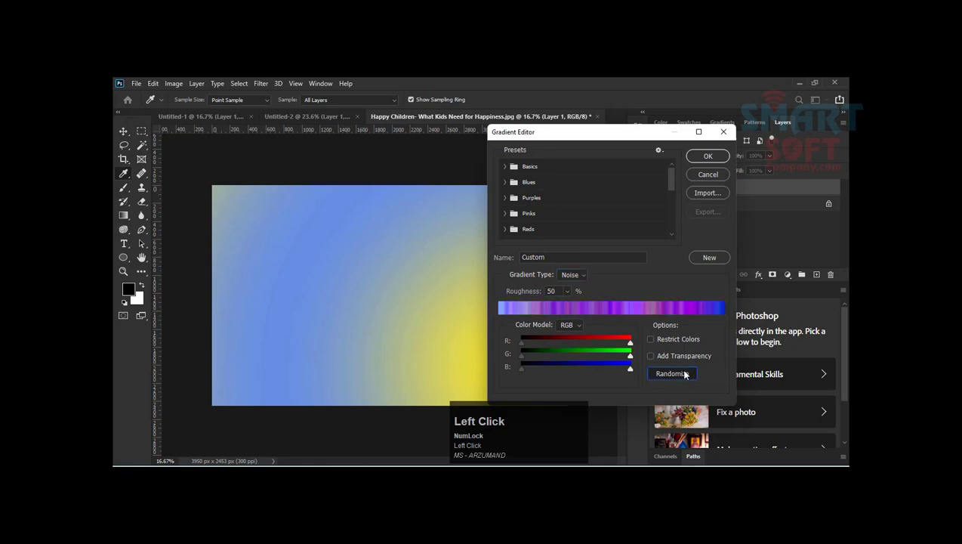
left_click(685, 374)
left_click(684, 374)
left_click(685, 374)
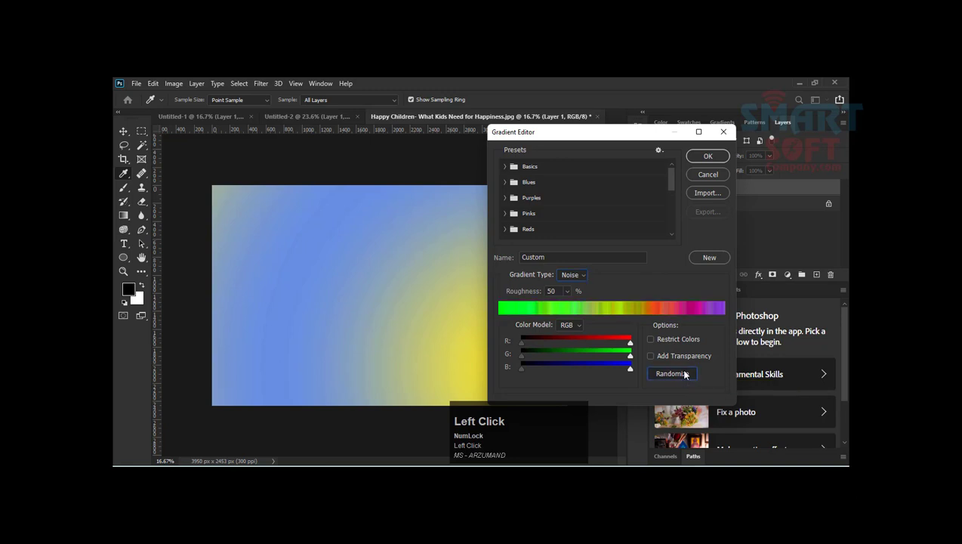
Step: Randomize the noise gradient until it runs from green through orange and red to pink, and accept it
left_click(685, 374)
left_click(685, 374)
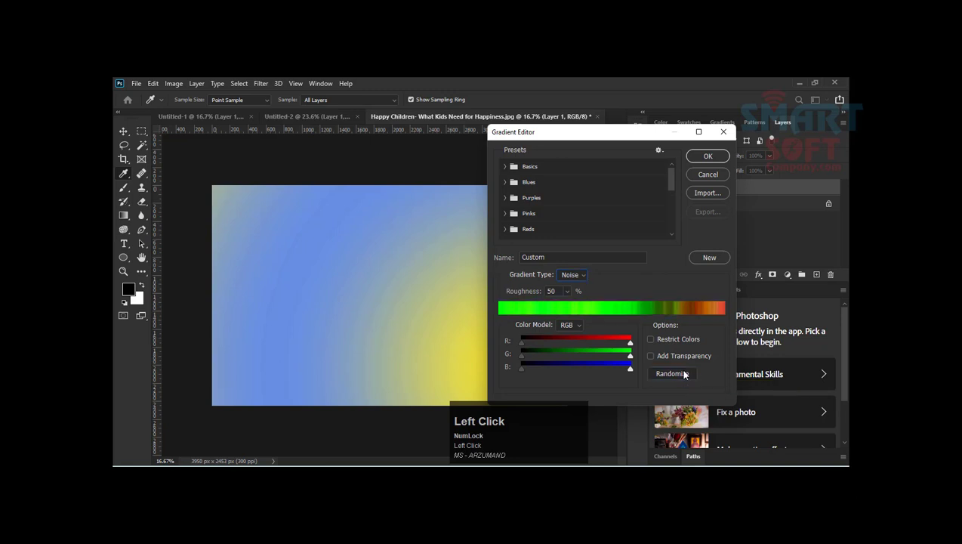
left_click(685, 374)
left_click(685, 373)
left_click(685, 373)
left_click(685, 373)
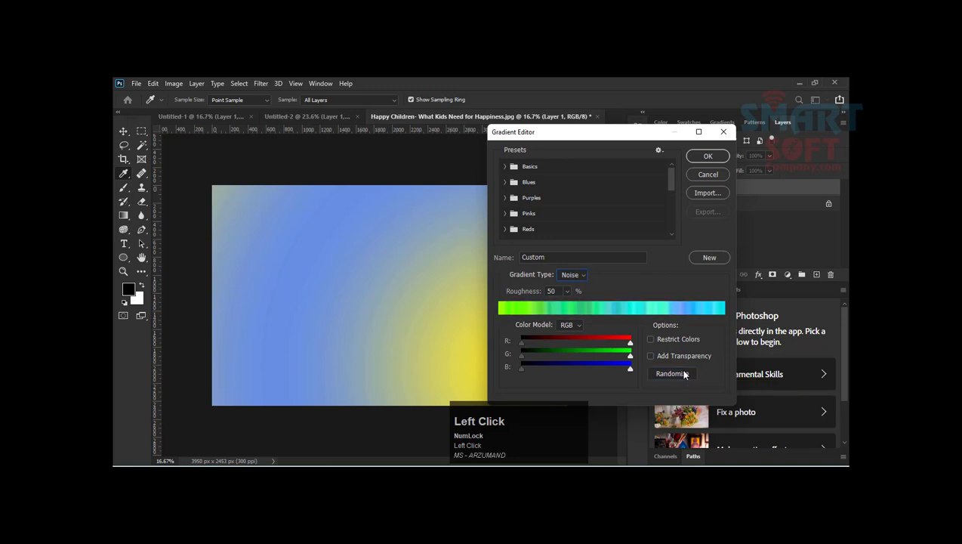
left_click(685, 374)
left_click(685, 374)
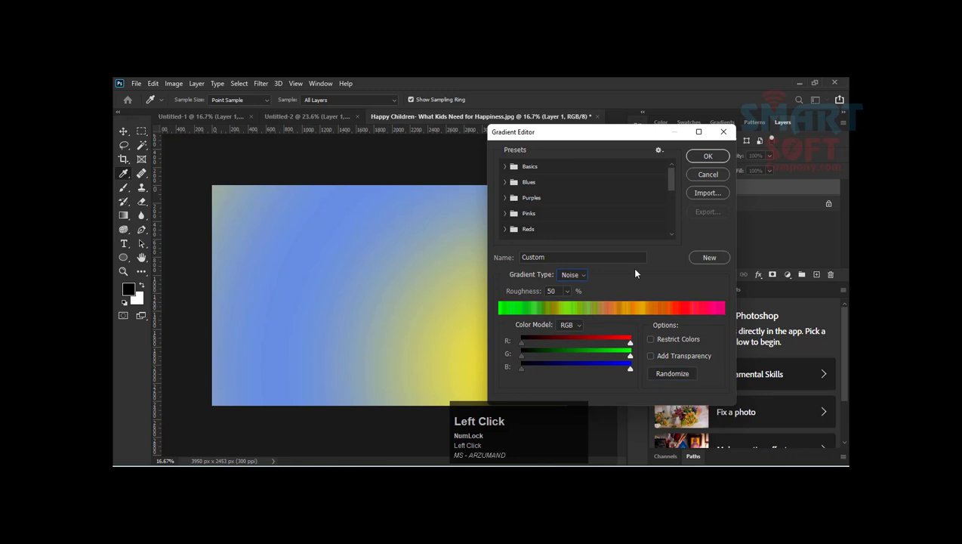
left_click(701, 159)
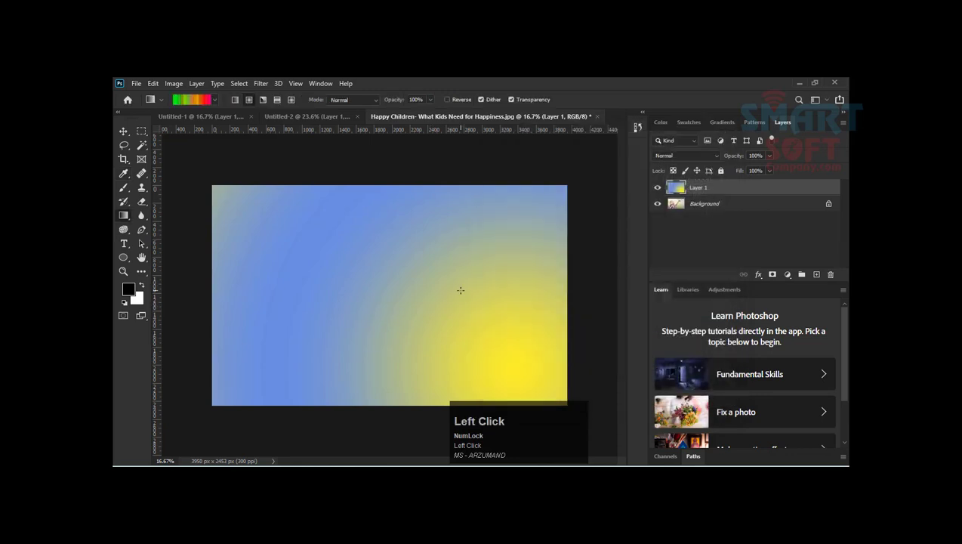
Step: Draw the radial noise gradient three times over Layer 1, ending with one from the right edge to just past the left edge
left_click_drag(459, 289, 162, 204)
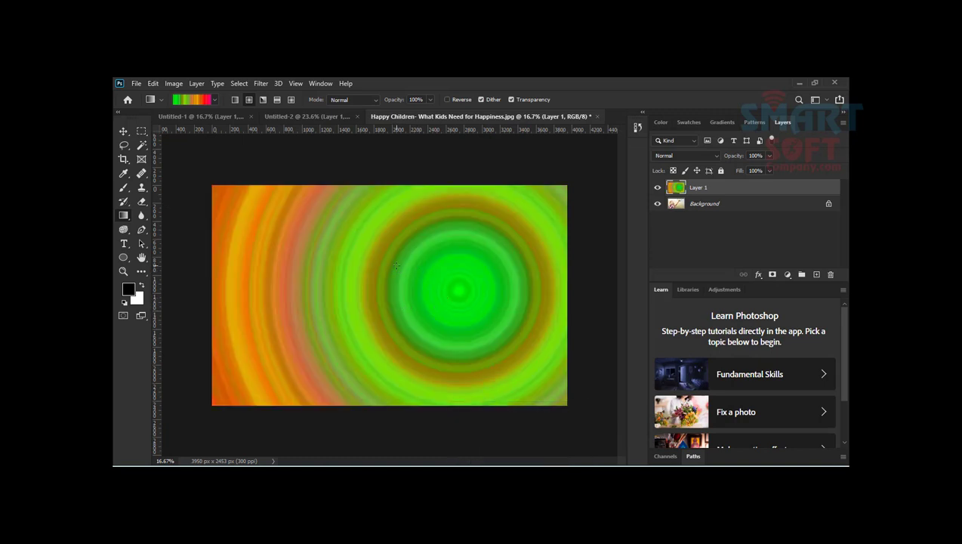
left_click_drag(540, 293, 121, 266)
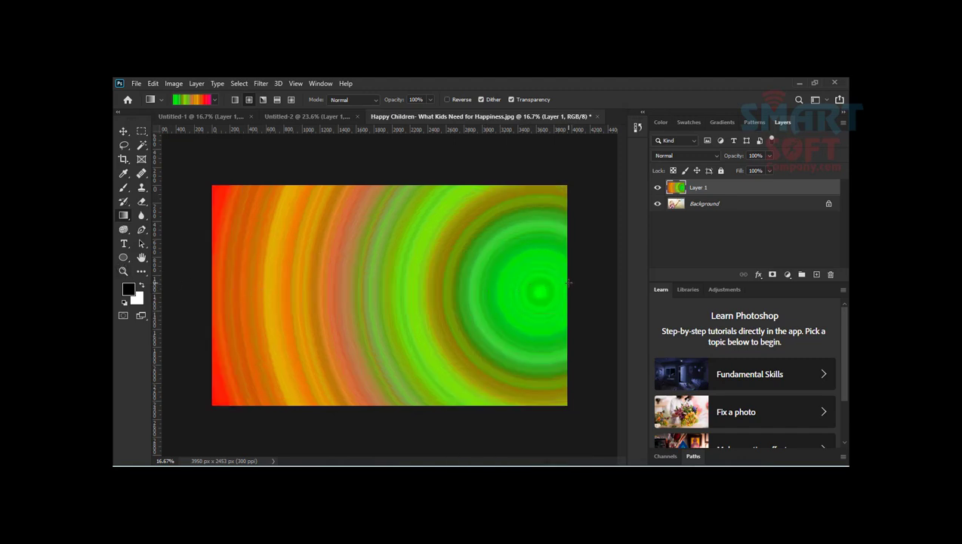
left_click_drag(569, 281, 200, 282)
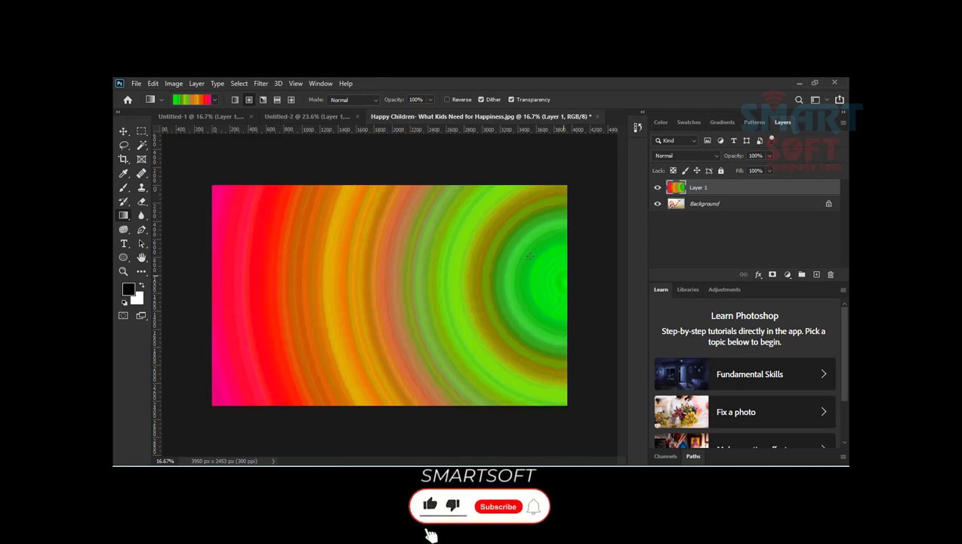
Step: Create a new landscape document of 29.7 x 21 cm at 300 pixels/inch in RGB Color with a white background
key("ctrl+n")
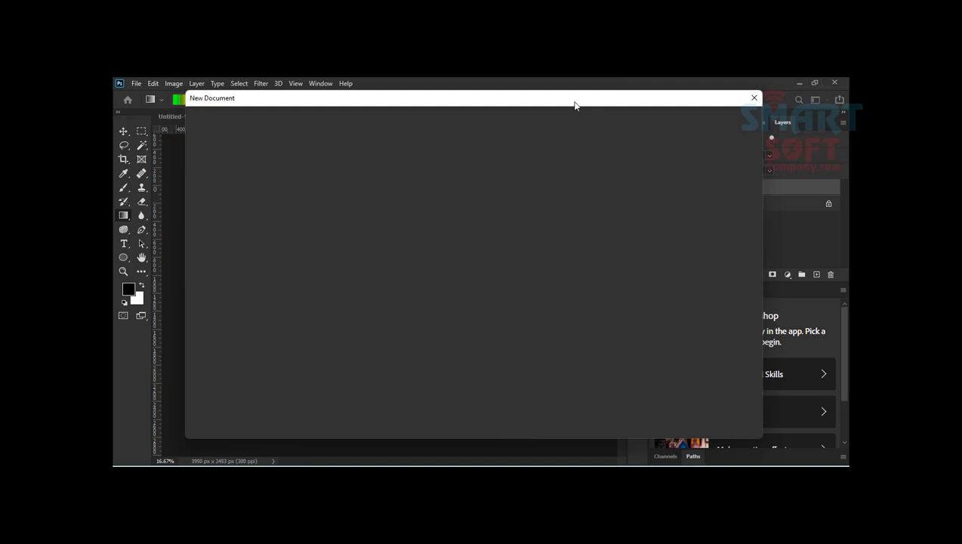
left_click_drag(574, 105, 539, 129)
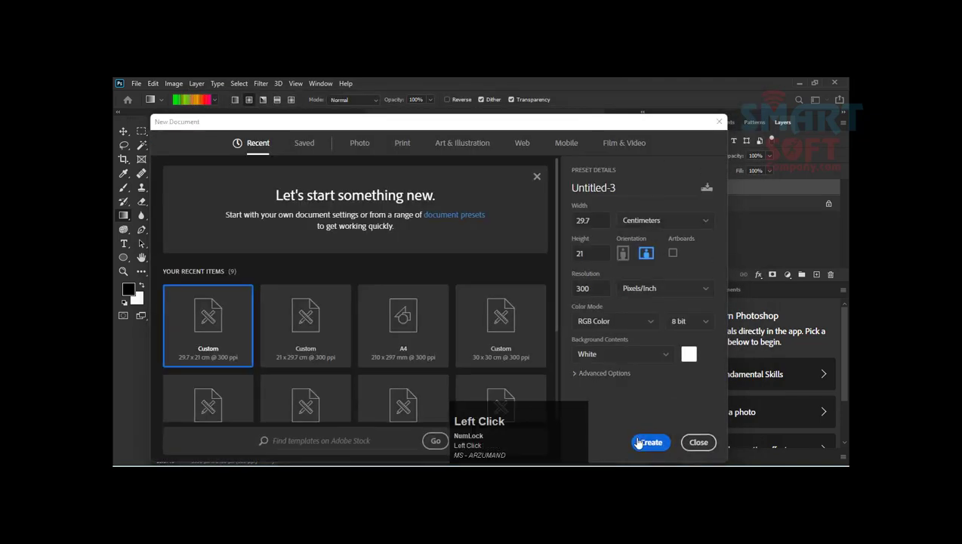
left_click(638, 442)
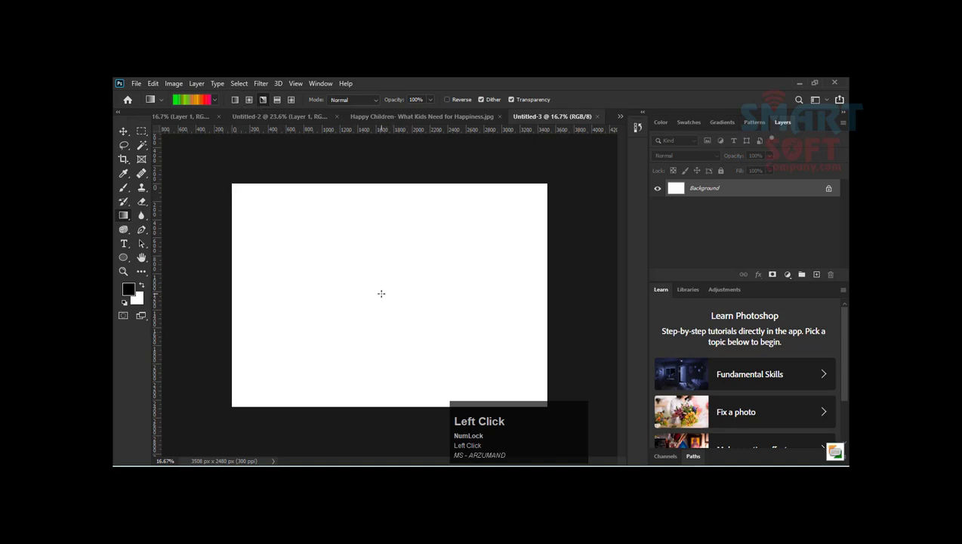
Step: Draw the noise gradient over the blank canvas in the Angle, Reflected and Diamond styles in turn
left_click_drag(383, 288, 181, 285)
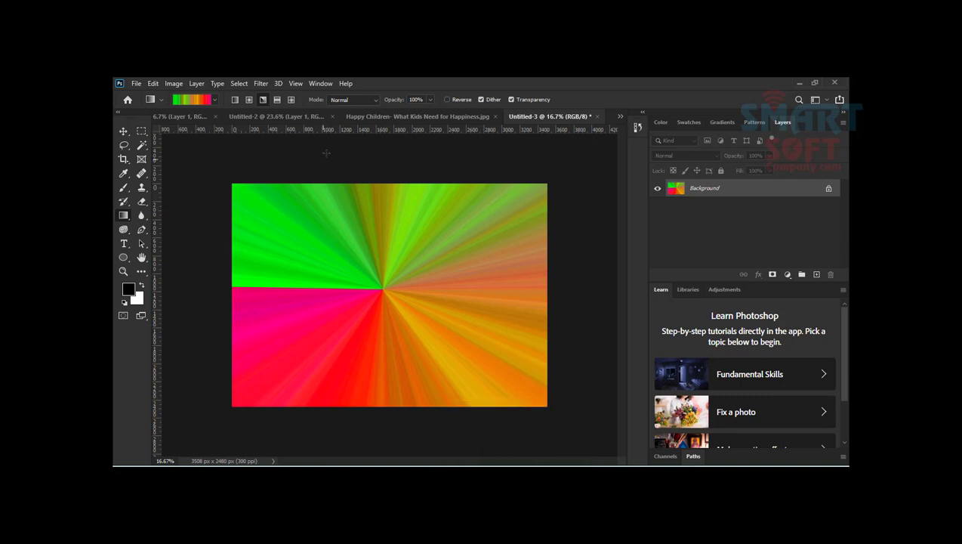
left_click(277, 99)
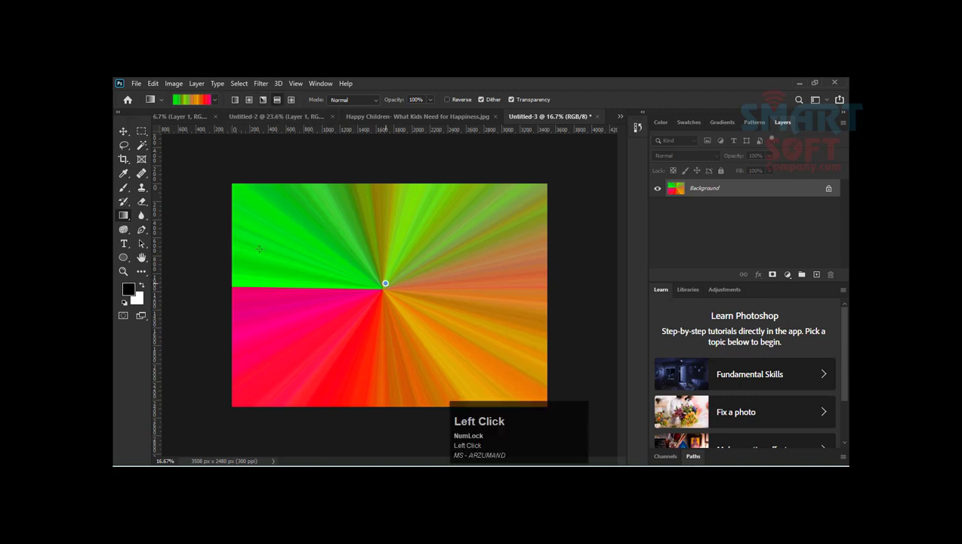
left_click_drag(172, 166, 175, 168)
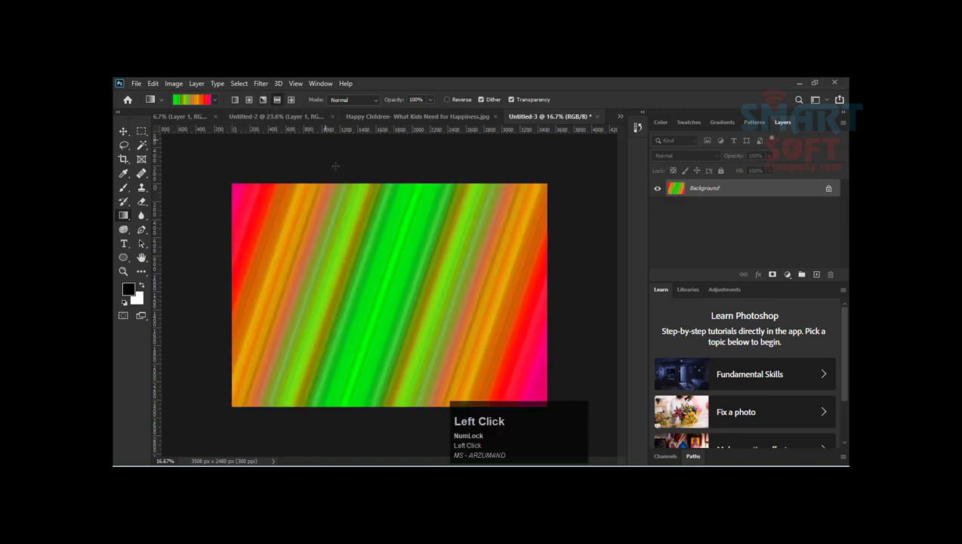
left_click_drag(228, 133, 114, 184)
left_click(291, 100)
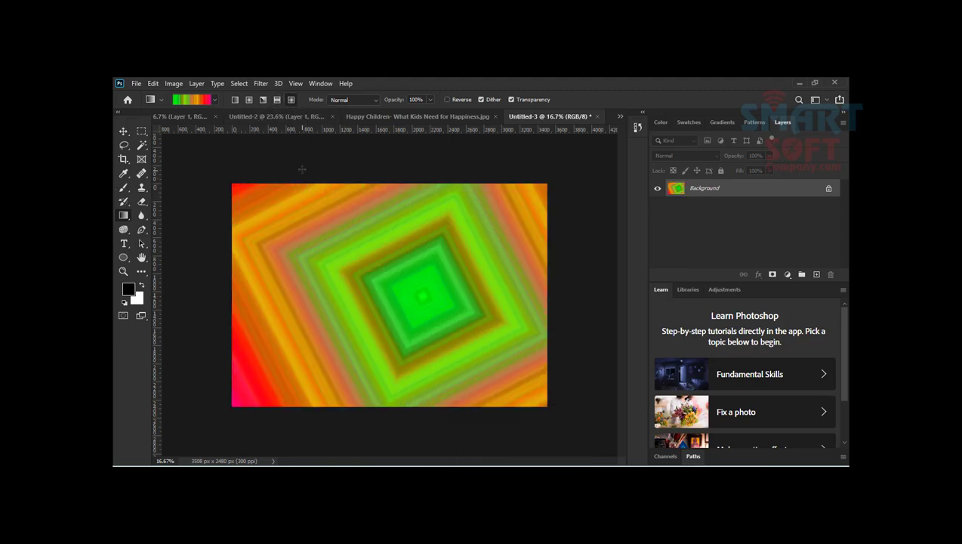
Step: Add a new empty layer to the Untitled-3 document and hide its Background layer
left_click(382, 115)
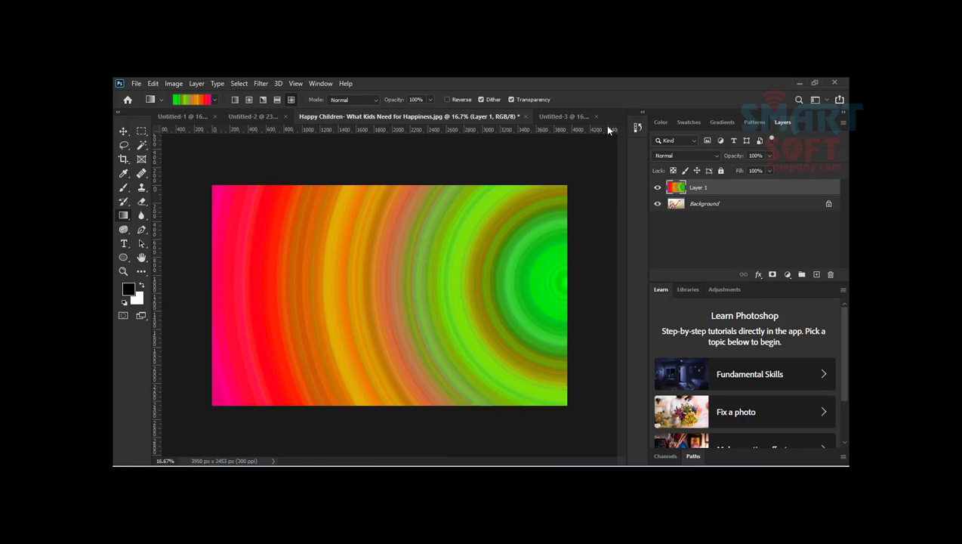
left_click(564, 116)
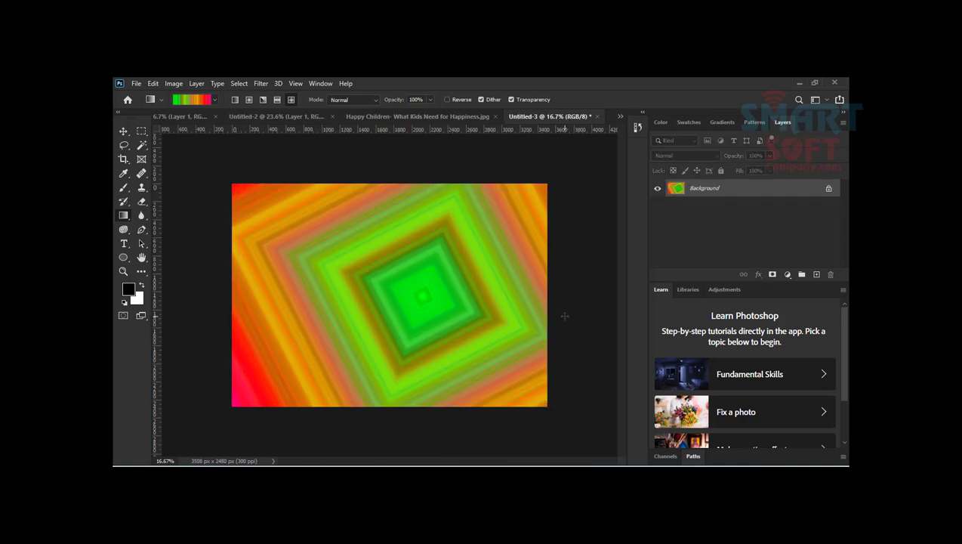
left_click(816, 274)
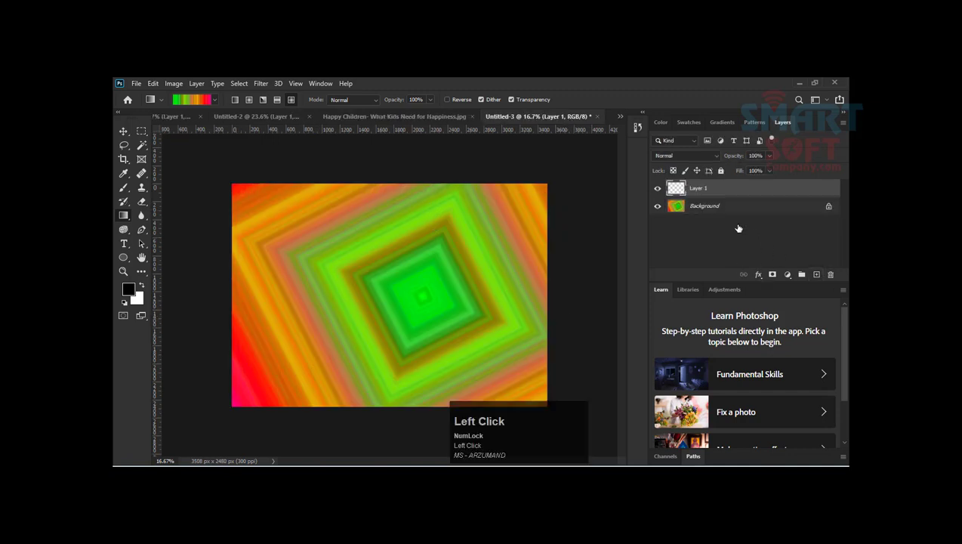
left_click(657, 206)
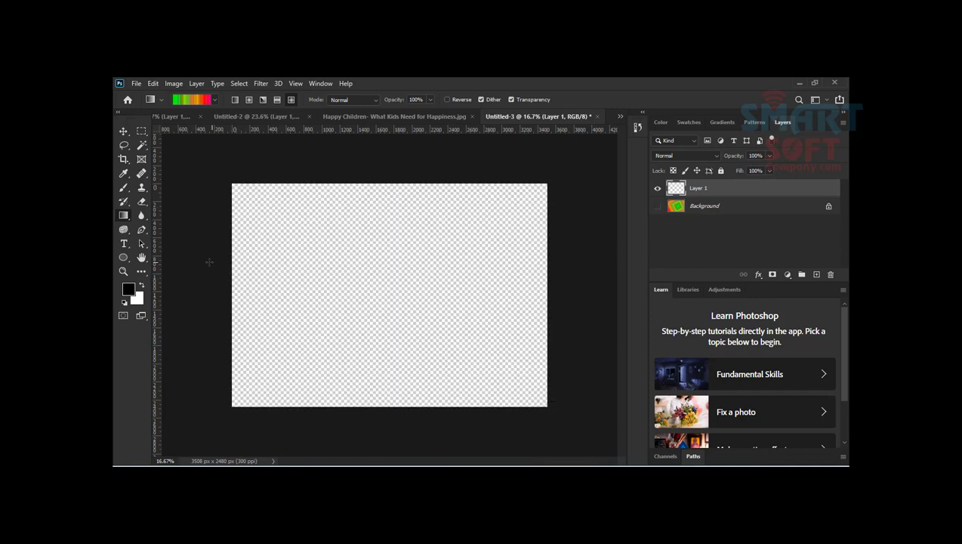
Step: Draw a black 8-sided polygon about 1523 px wide on the new layer and move it slightly lower, near the canvas center
right_click(123, 257)
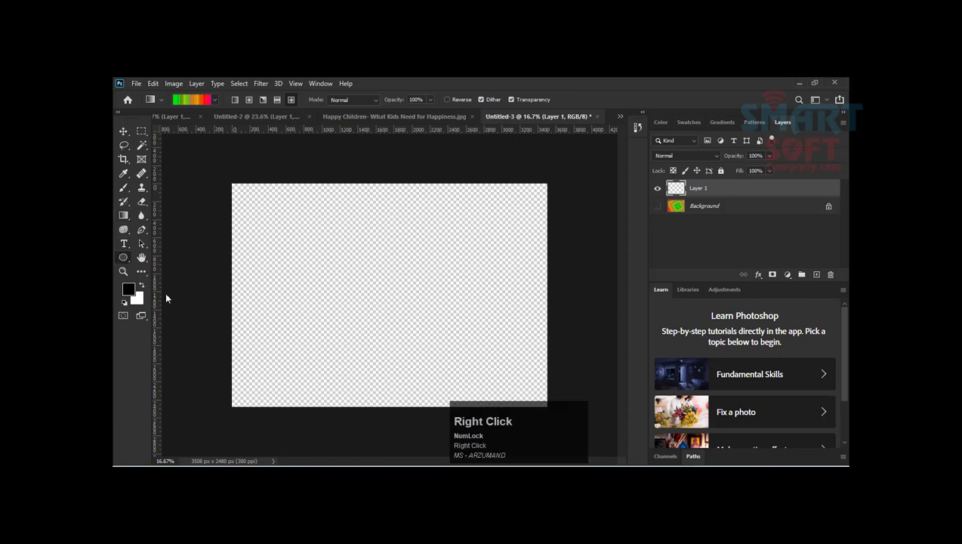
left_click(159, 292)
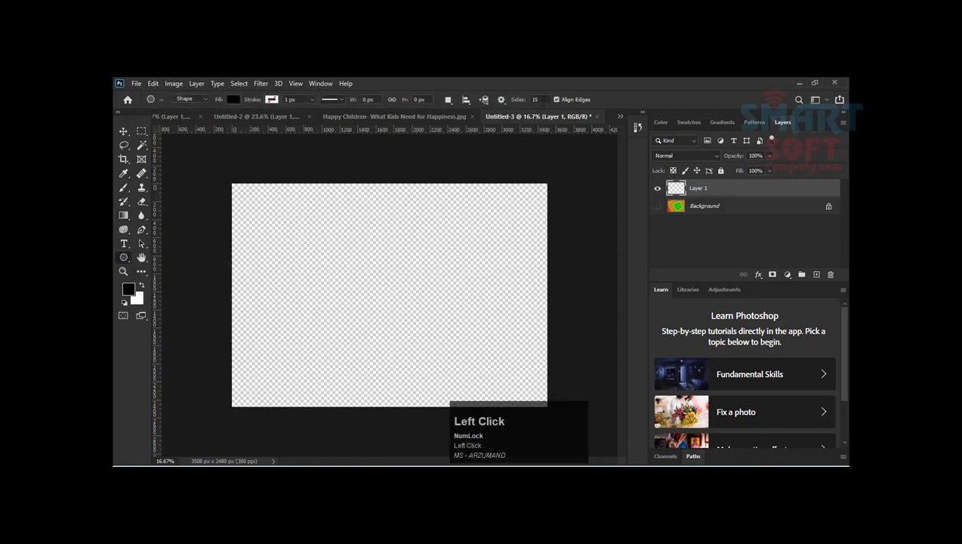
type("8")
key("Return")
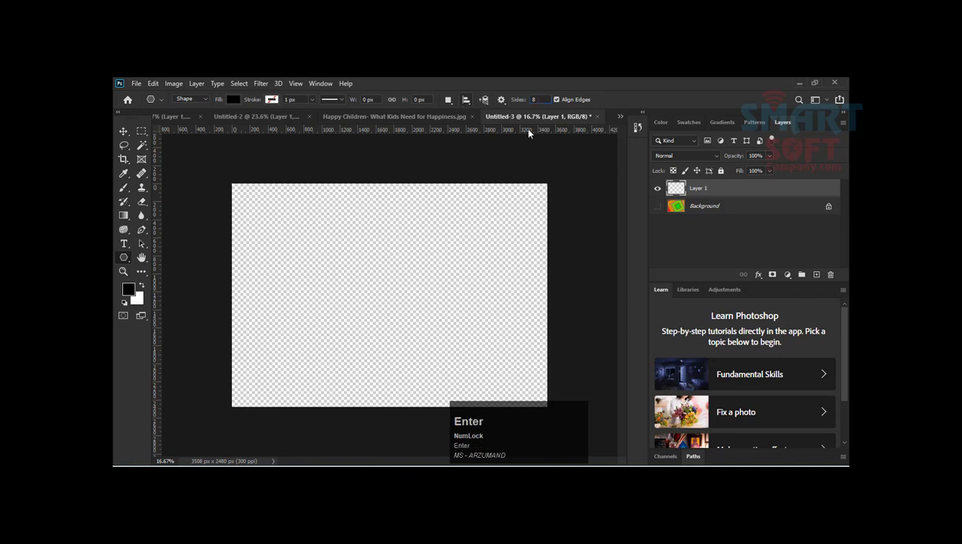
left_click_drag(387, 272, 457, 294)
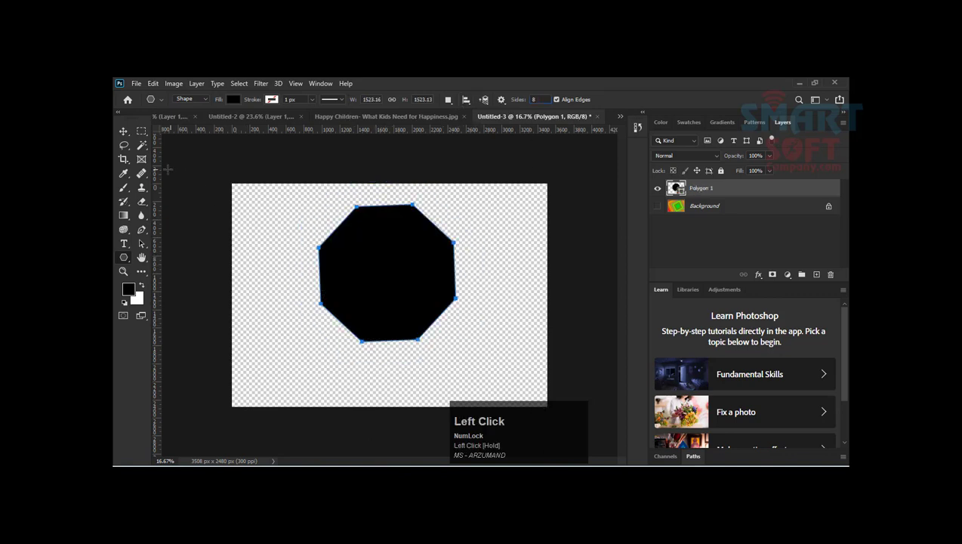
left_click(122, 133)
left_click_drag(391, 261, 388, 276)
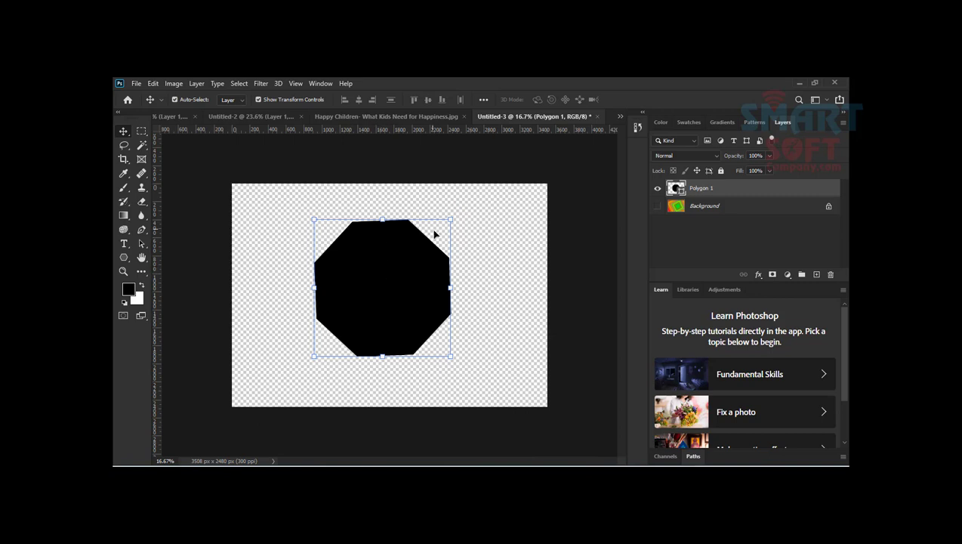
Step: Try a radial Gradient Overlay on the octagon with the saved green-to-magenta noise preset, and discard it
left_click(758, 276)
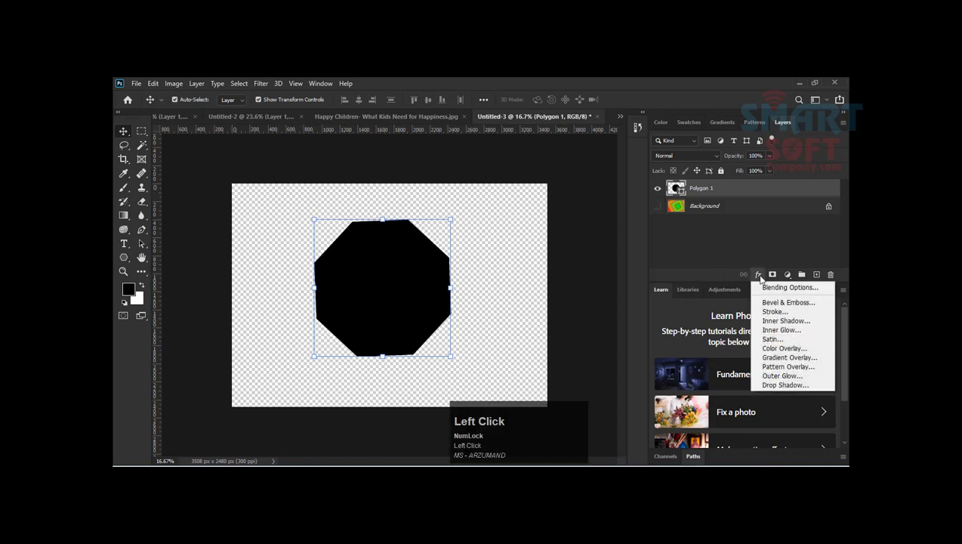
left_click(791, 358)
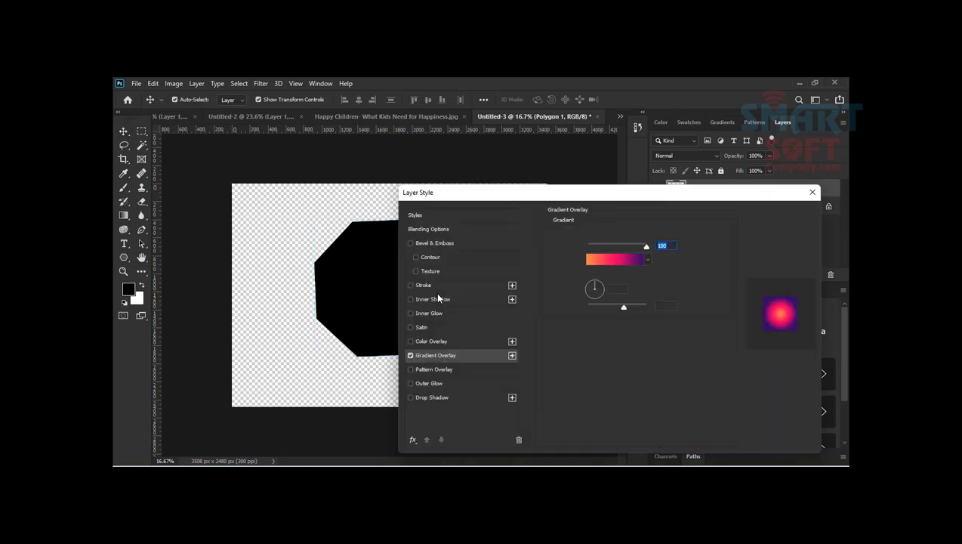
left_click_drag(513, 195, 601, 163)
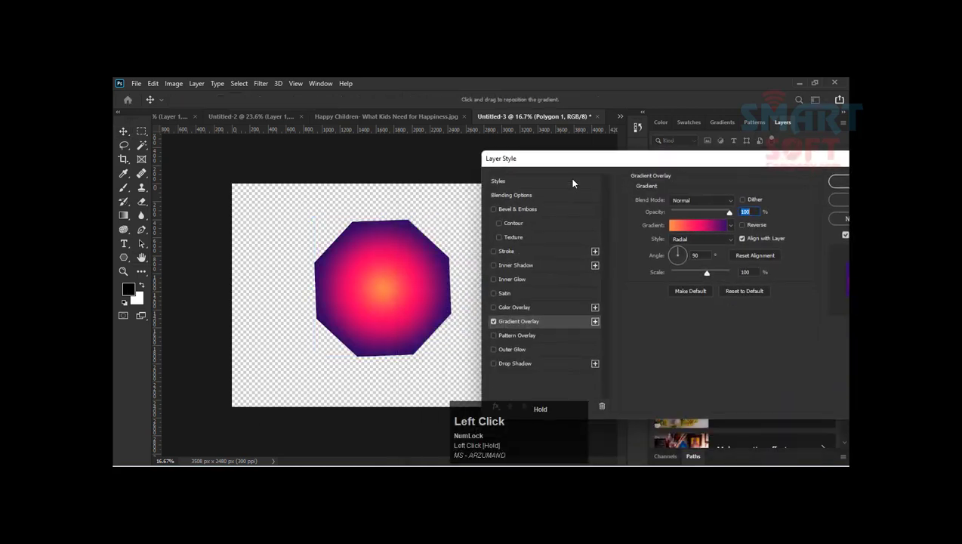
left_click(729, 227)
left_click(730, 226)
left_click(729, 227)
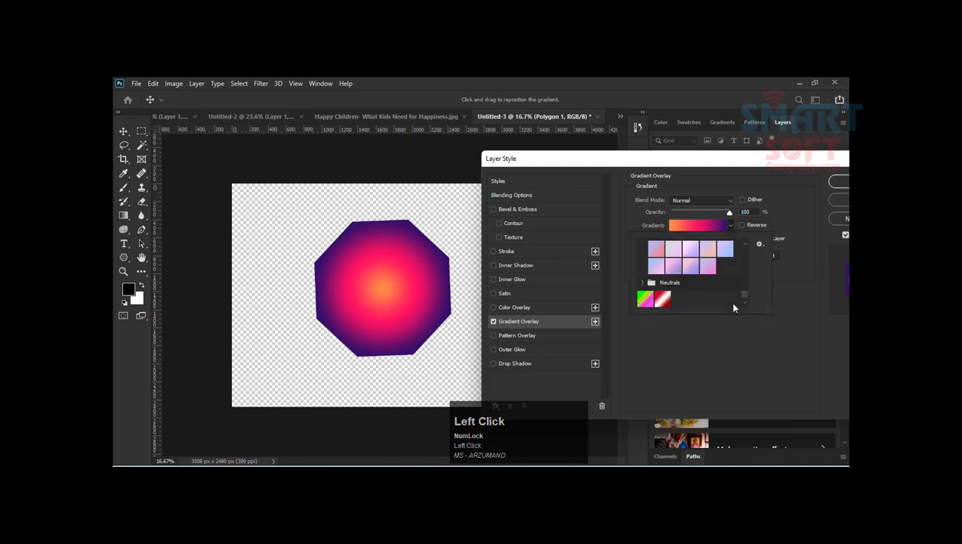
scroll(718, 300, "down", 2)
scroll(718, 300, "down", 1)
left_click(644, 283)
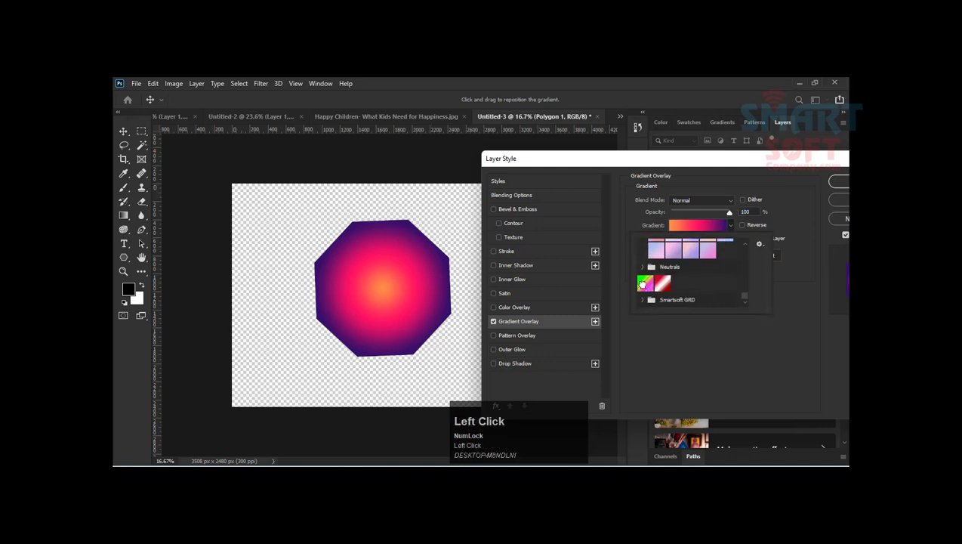
left_click(702, 170)
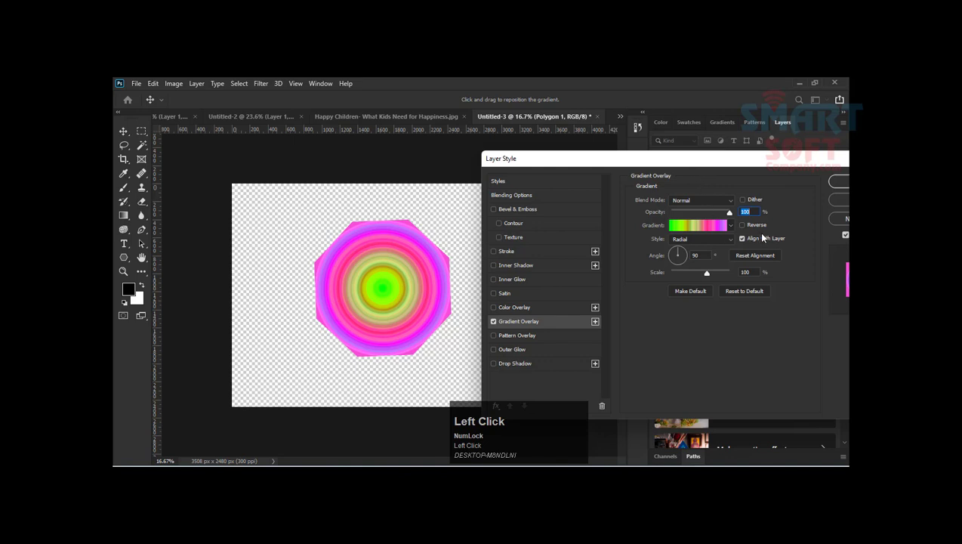
left_click(837, 201)
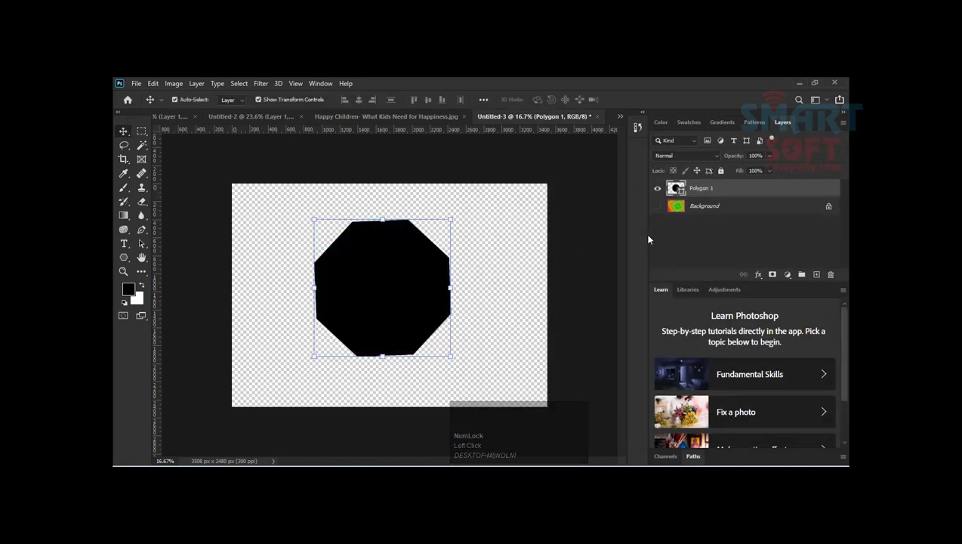
Step: On a new layer above the octagon, load the octagon's outline as a selection and hide the octagon layer
left_click(367, 261)
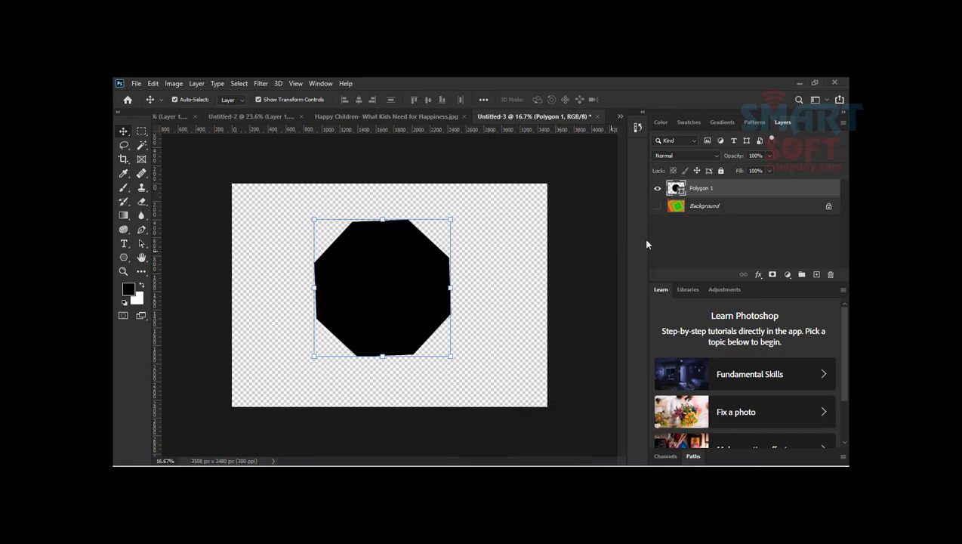
left_click(817, 275)
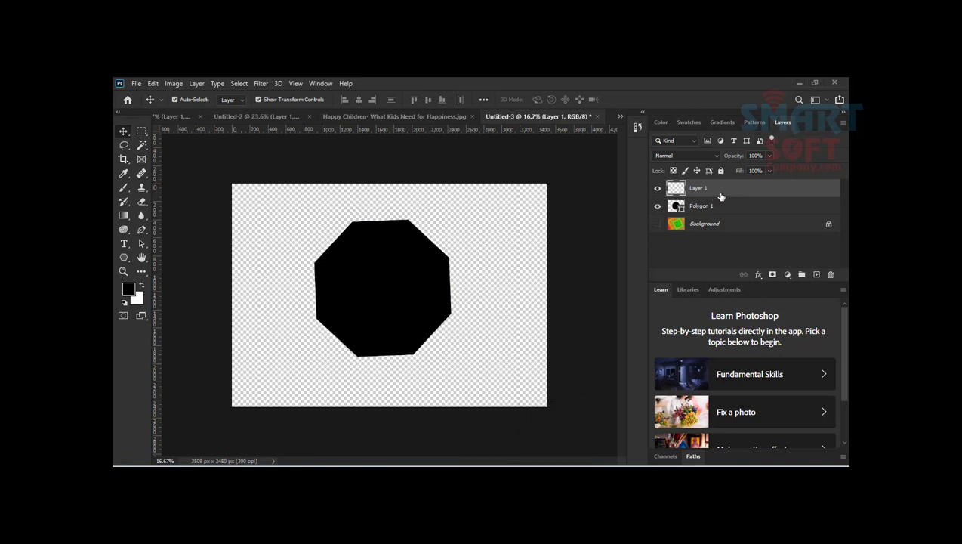
left_click(679, 210, "ctrl")
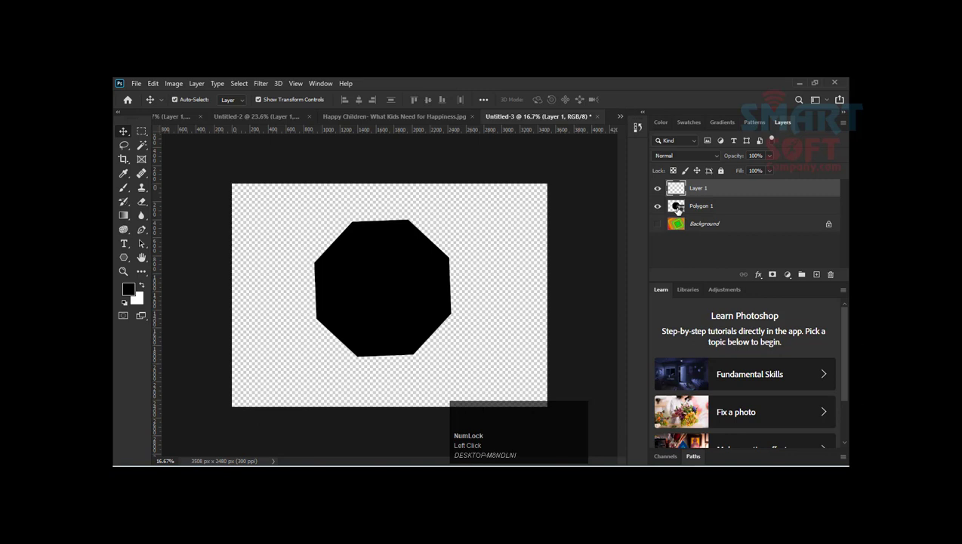
left_click(679, 212, "ctrl")
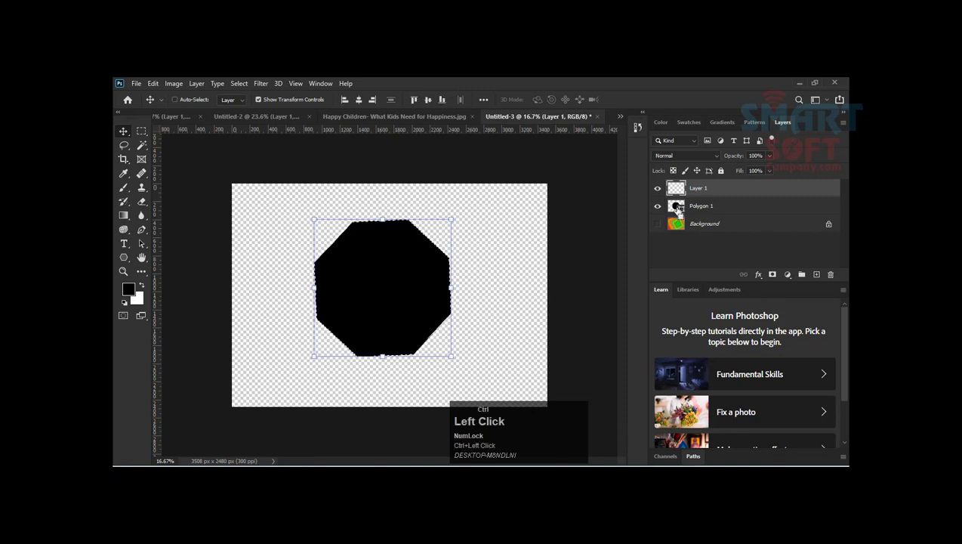
left_click(656, 207)
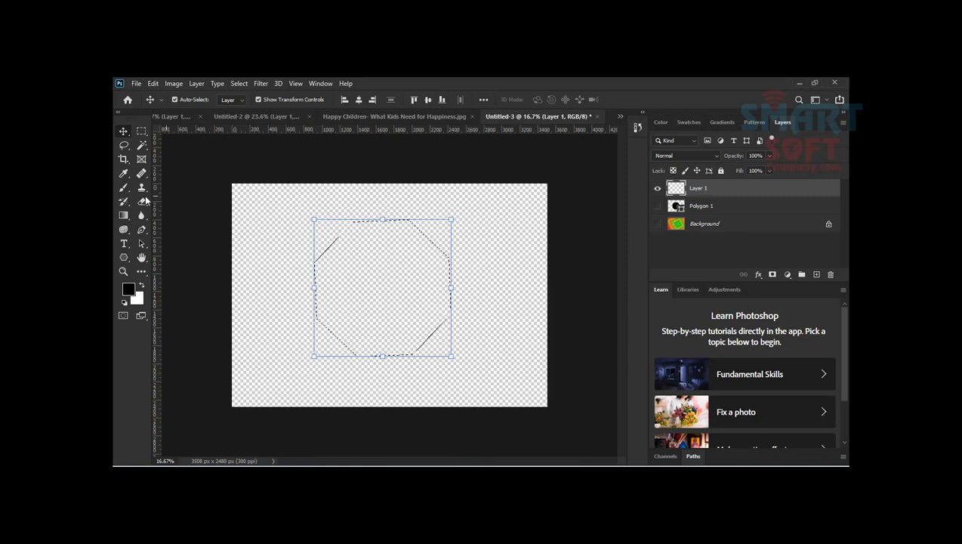
Step: Try filling the octagon selection on Layer 1 with the green-to-magenta noise gradient in the diamond and reflected styles
left_click(124, 216)
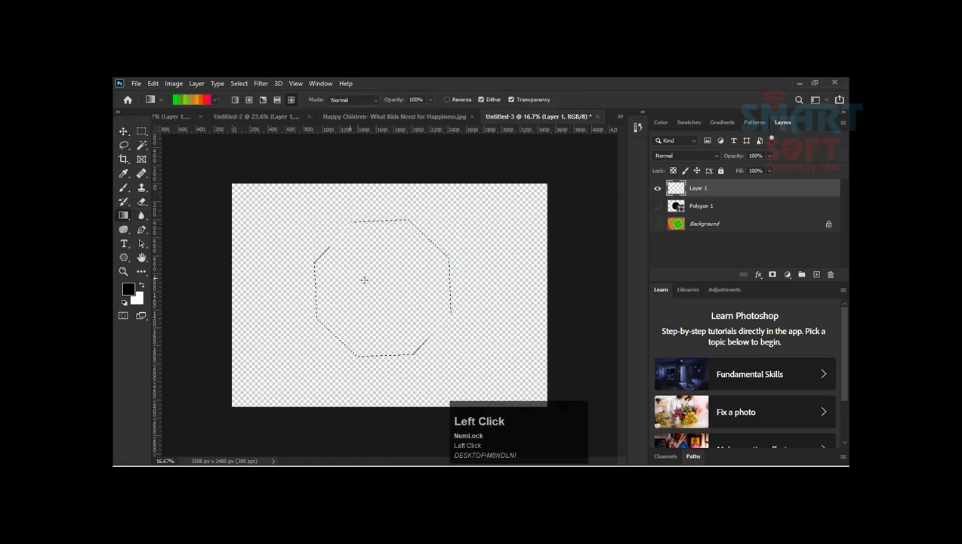
left_click_drag(382, 280, 160, 149)
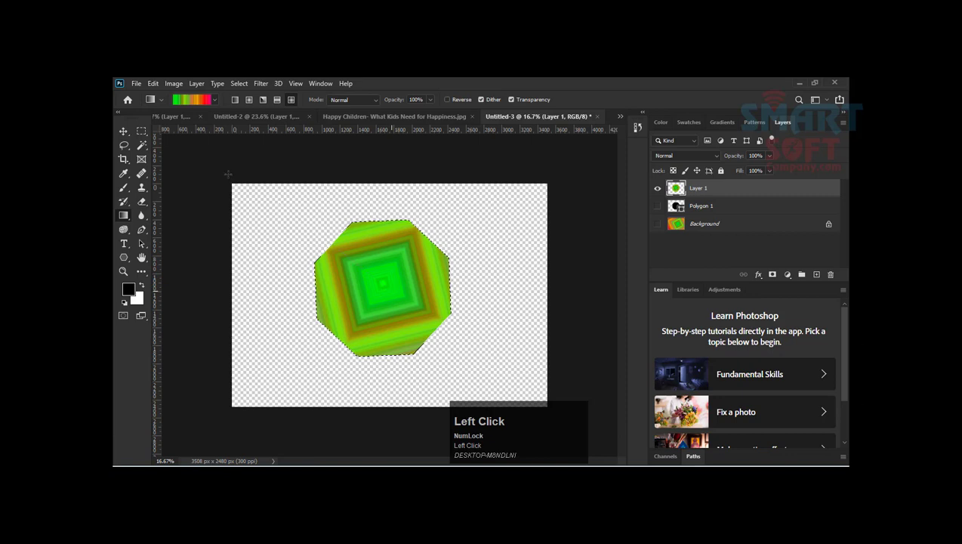
left_click(277, 100)
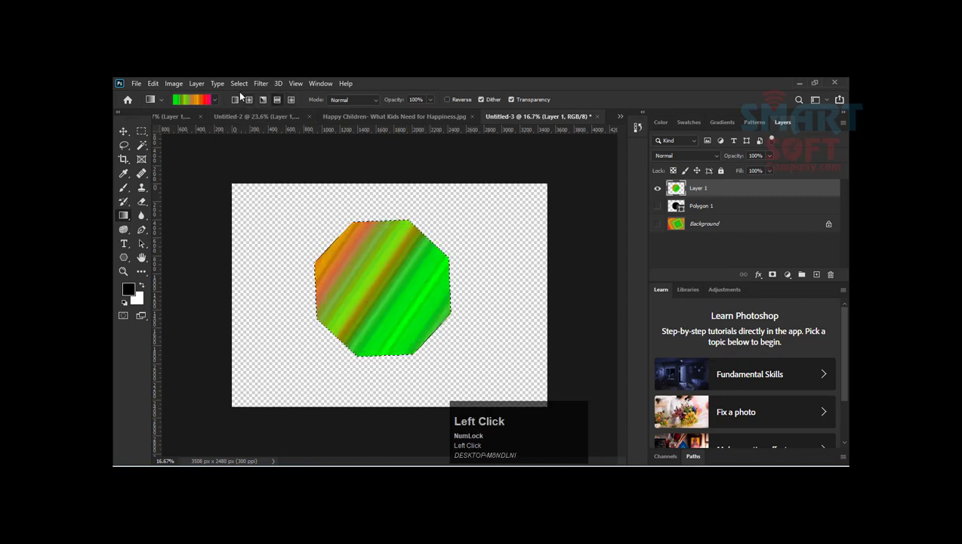
Step: Try the angle style and then the radial style of the same noise gradient inside the octagon selection
left_click(262, 100)
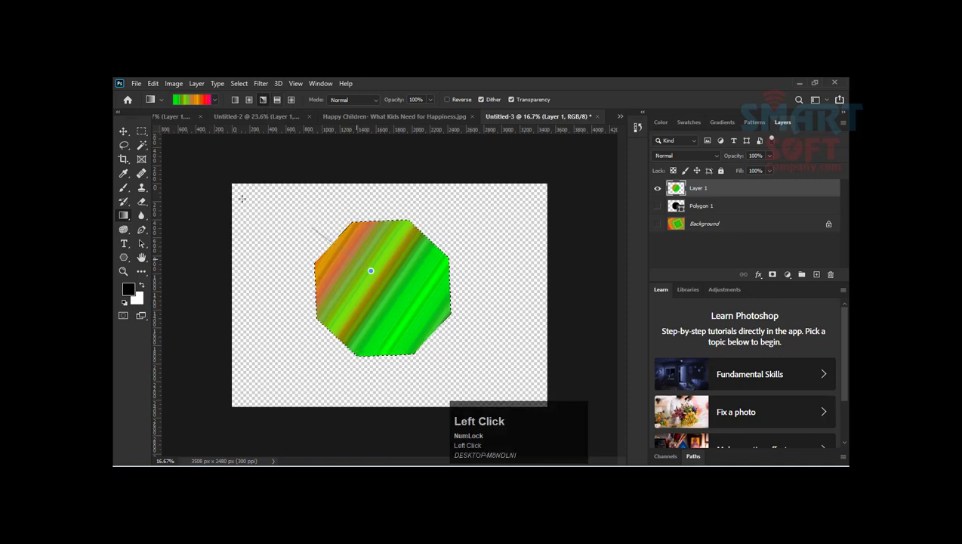
left_click_drag(242, 197, 243, 198)
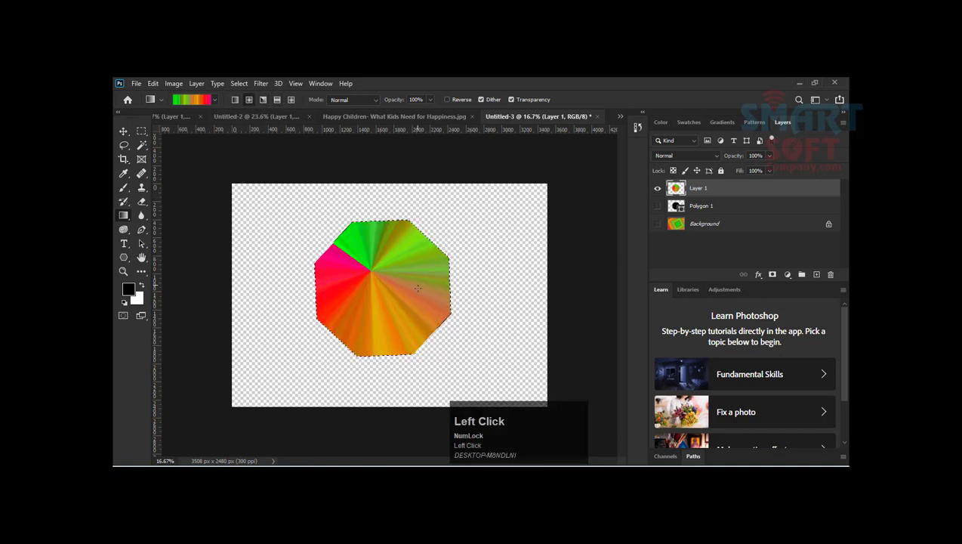
left_click_drag(197, 155, 202, 150)
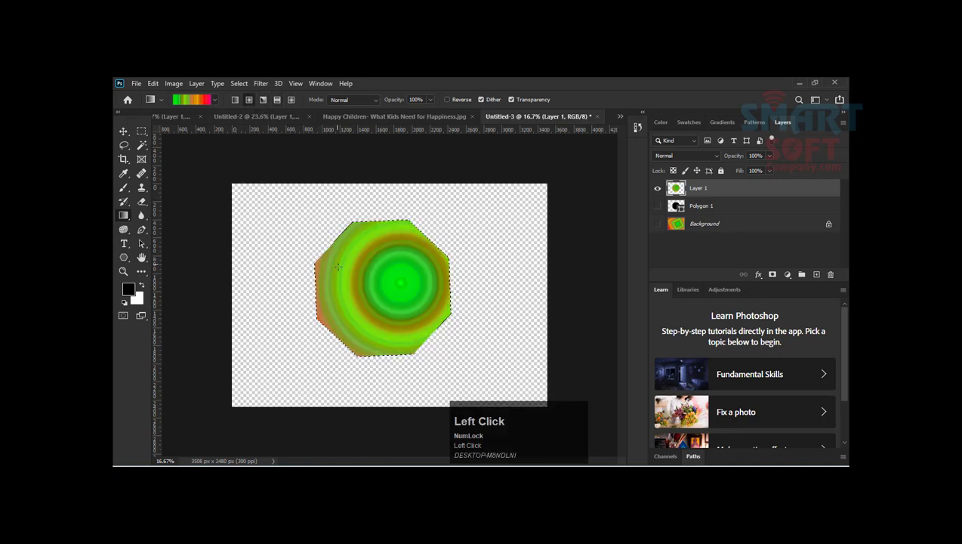
left_click_drag(376, 287, 143, 99)
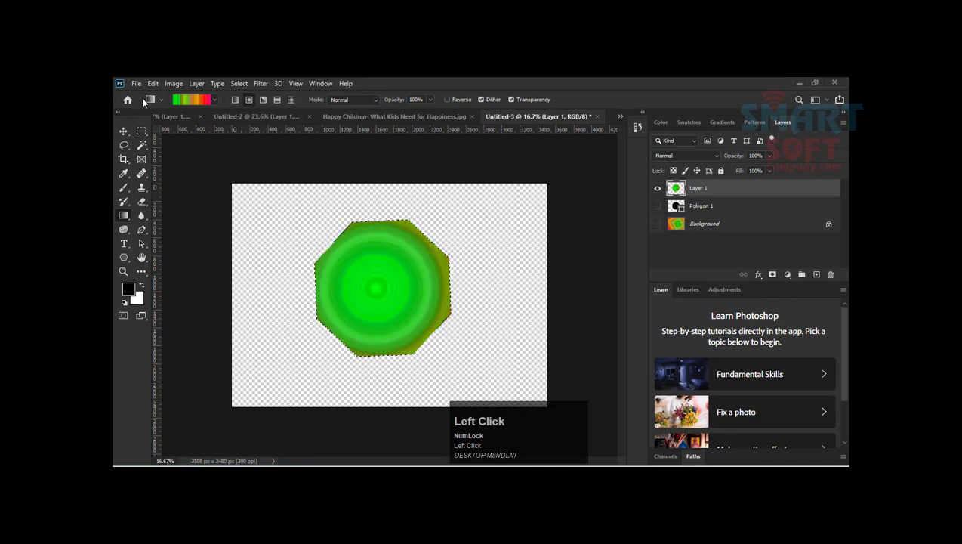
Step: Try the linear gradient style inside the octagon selection, drawing it diagonally in both directions
left_click(235, 99)
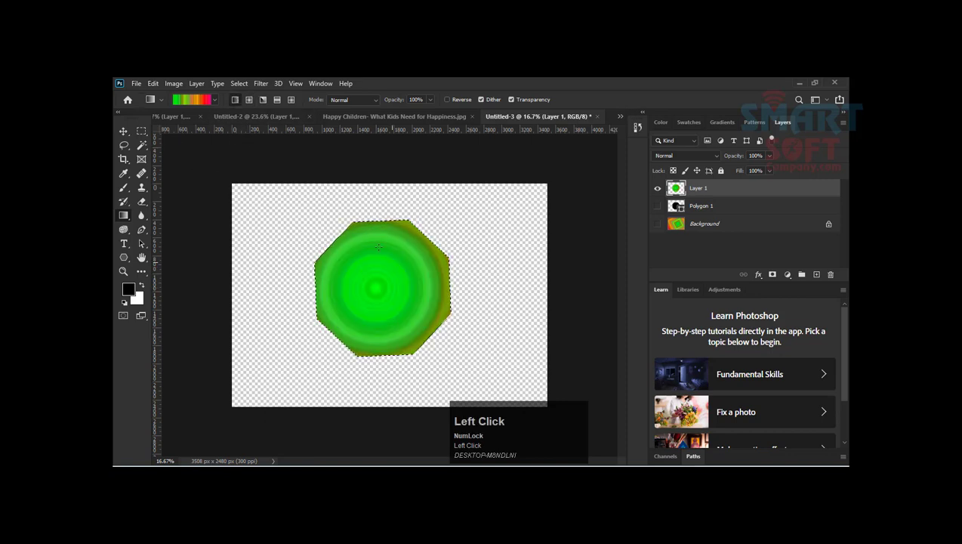
left_click_drag(376, 288, 112, 77)
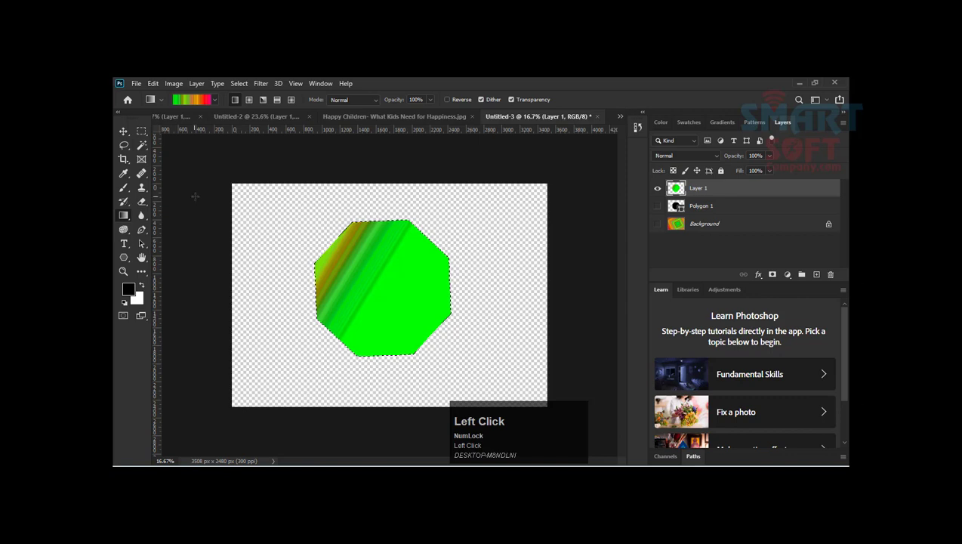
left_click_drag(351, 267, 519, 389)
Step: Look through the gradient presets, expanding the Oranges group, and close the preset list
left_click(213, 100)
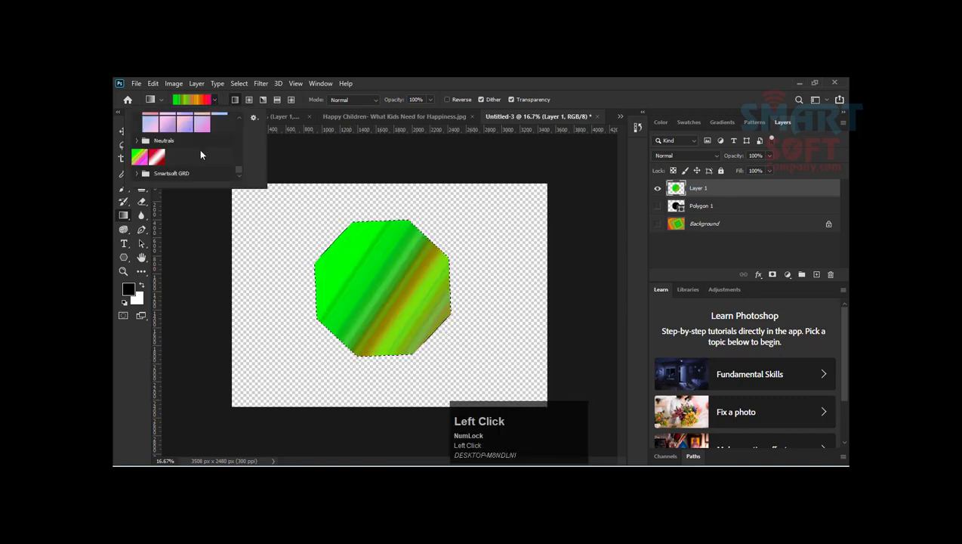
scroll(198, 150, "up", 5)
scroll(192, 152, "up", 2)
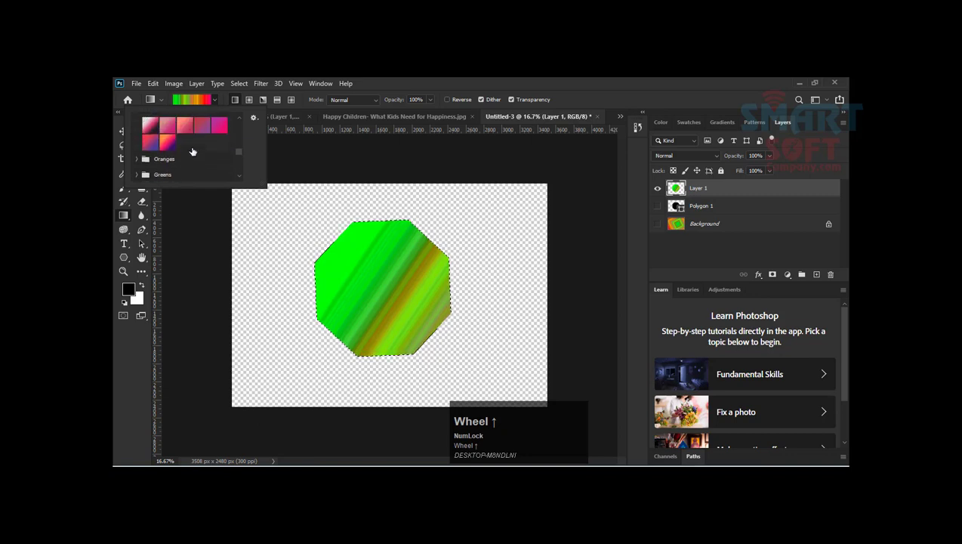
scroll(193, 150, "down", 4)
left_click(139, 118)
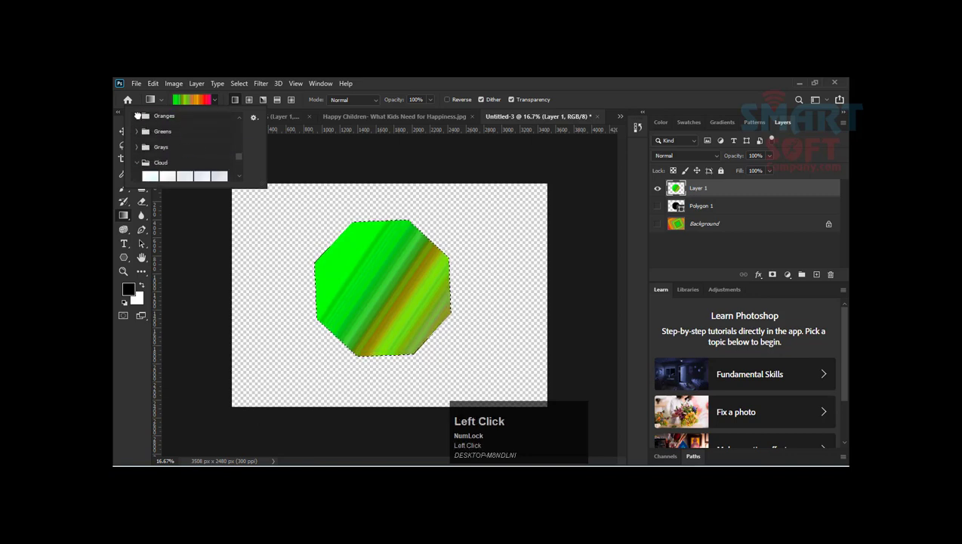
scroll(189, 144, "down", 3)
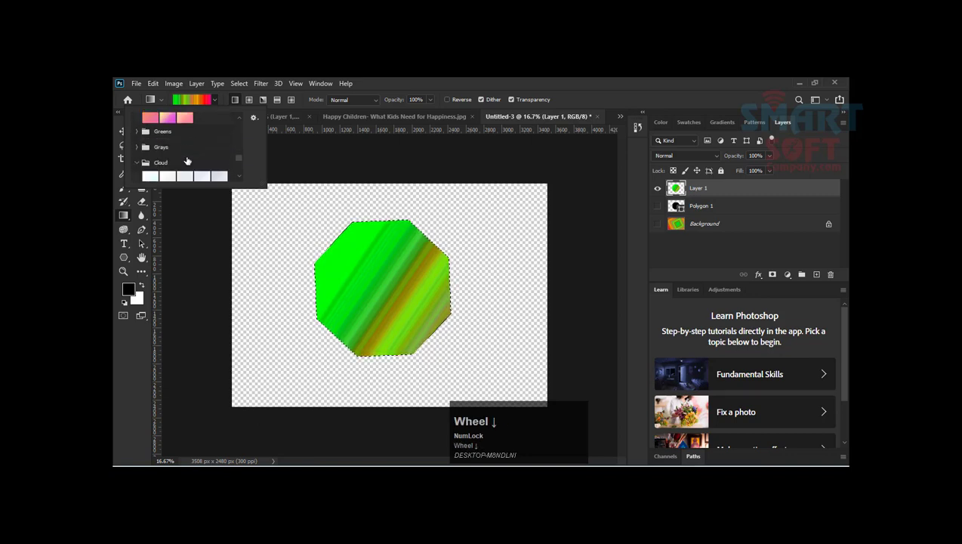
left_click(406, 79)
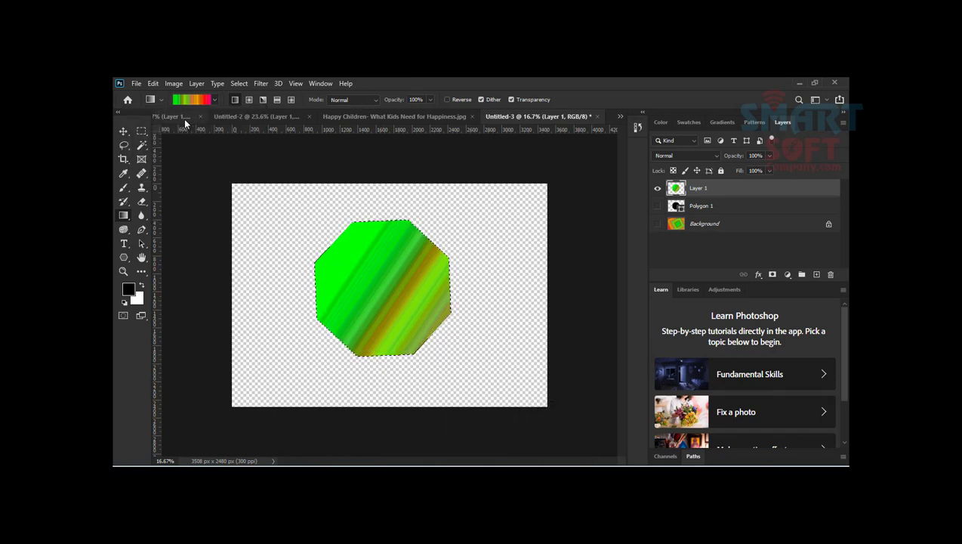
Step: Try moving the gradient-filled octagon slightly upward on Layer 1
left_click(123, 131)
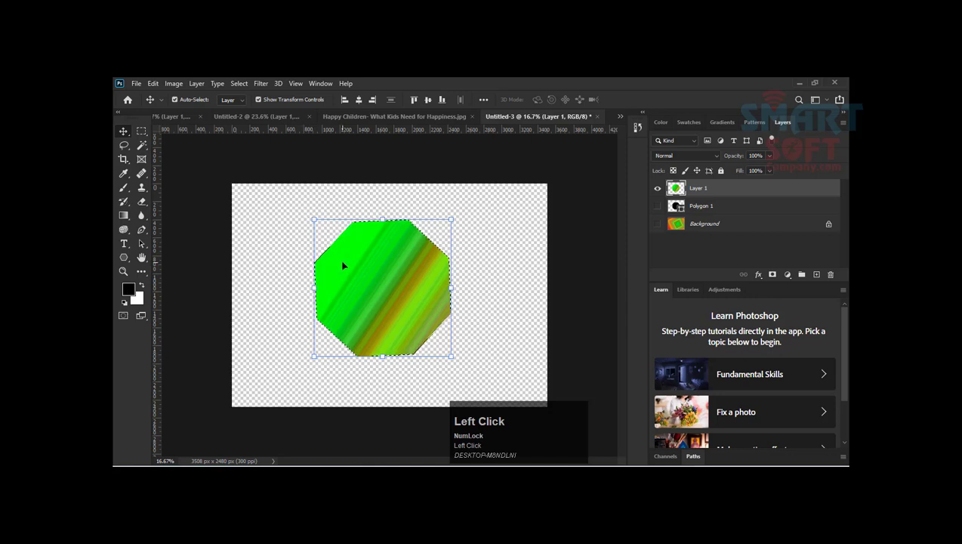
left_click_drag(343, 264, 377, 279)
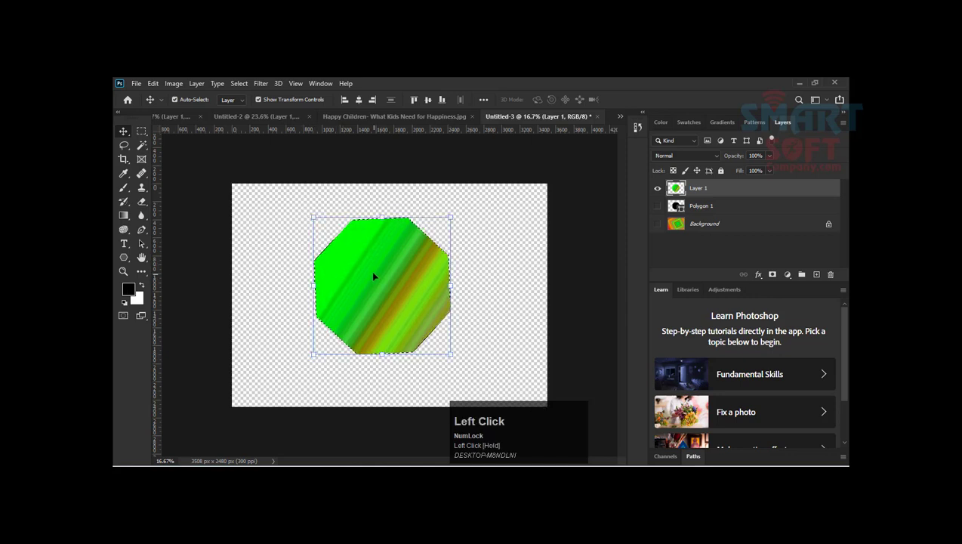
key("Return")
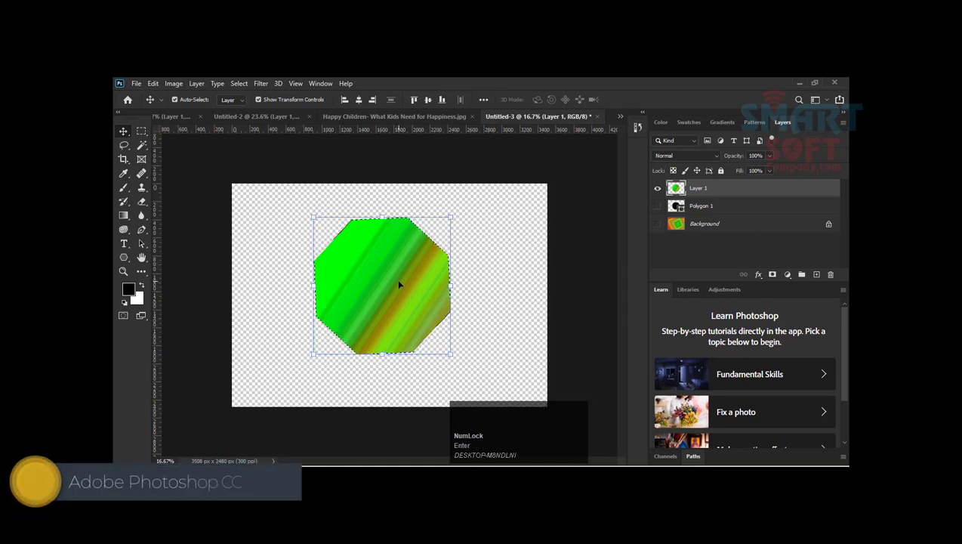
Step: Undo the move and the gradient fills on Layer 1, and clear the octagon selection
key("ctrl+z")
key("ctrl+z")
key("ctrl+d")
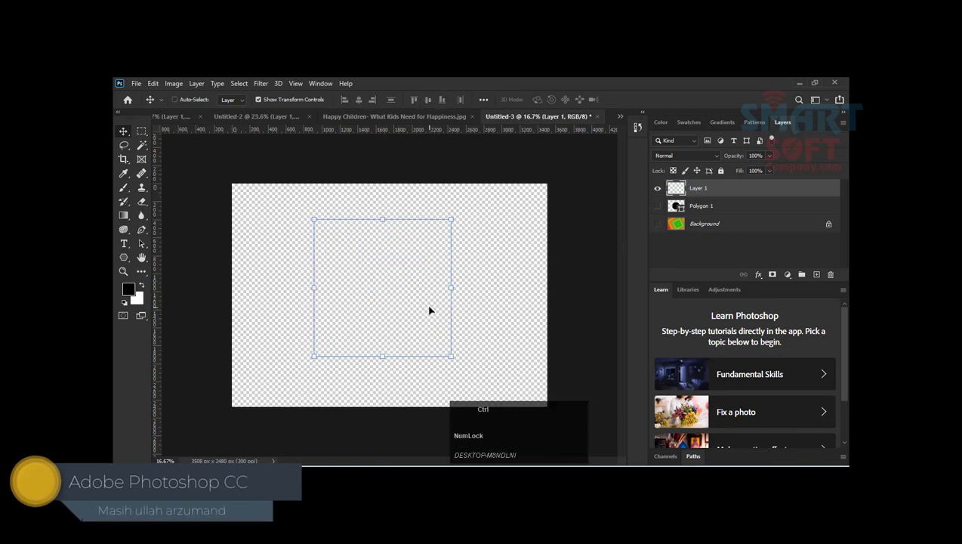
left_click(361, 266)
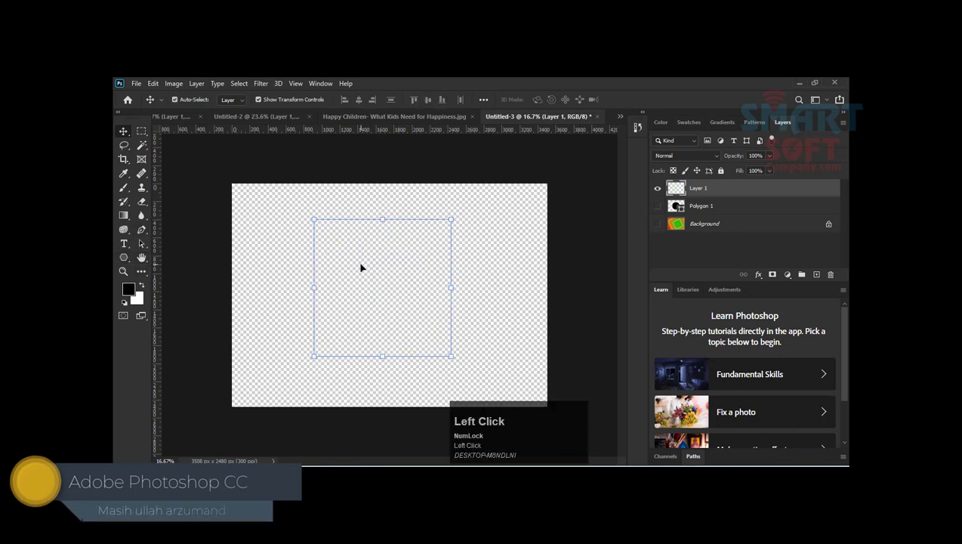
Step: With the Gradient tool active on Layer 1, look through the gradient presets from Basics to Pastels
left_click(127, 215)
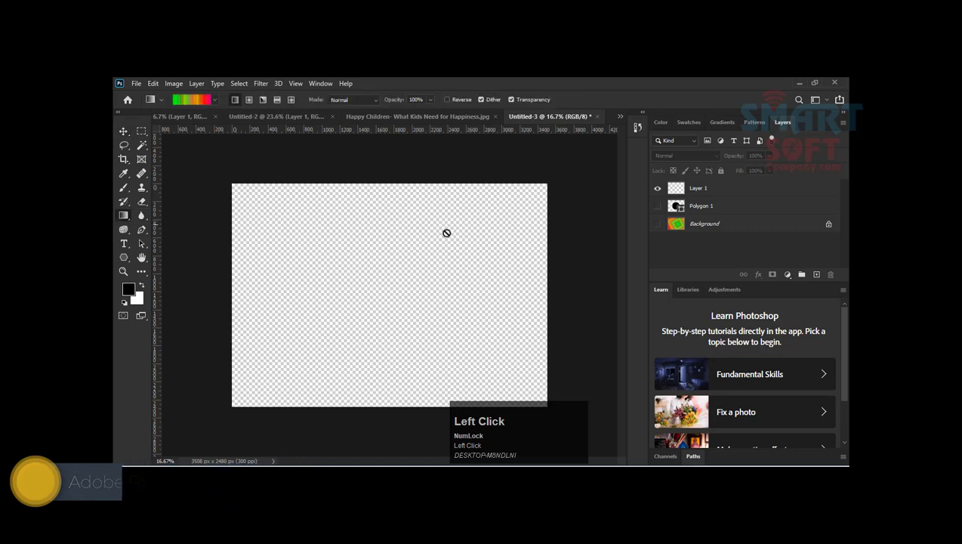
left_click(735, 192)
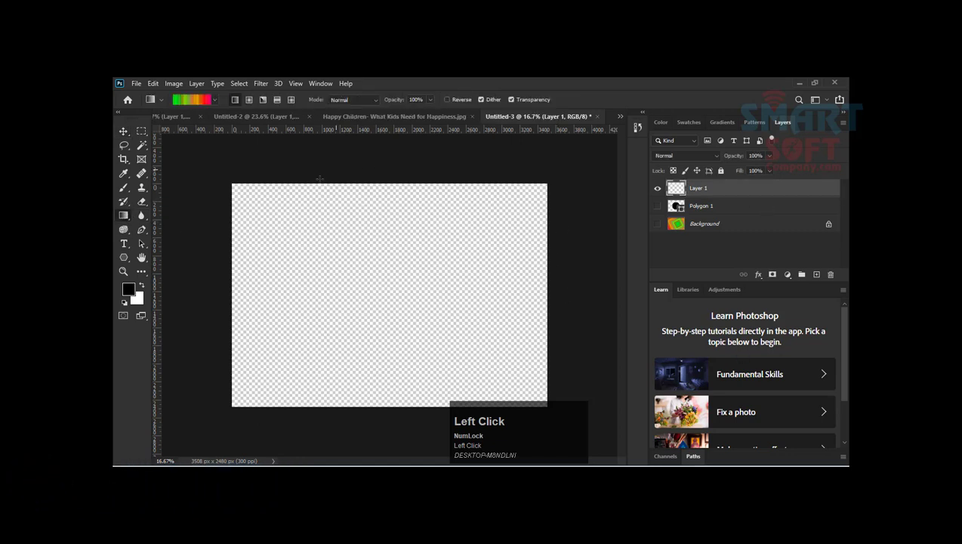
left_click(216, 100)
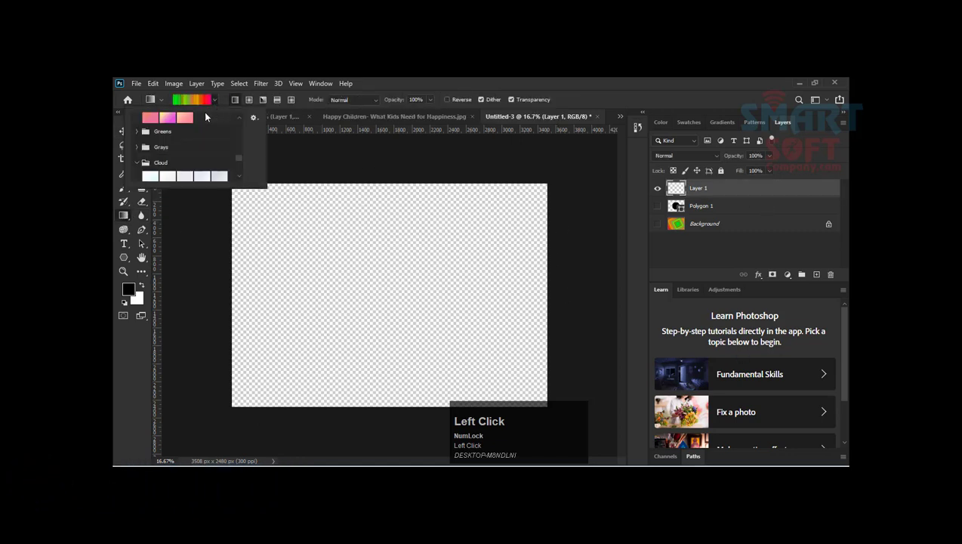
scroll(164, 146, "up", 10)
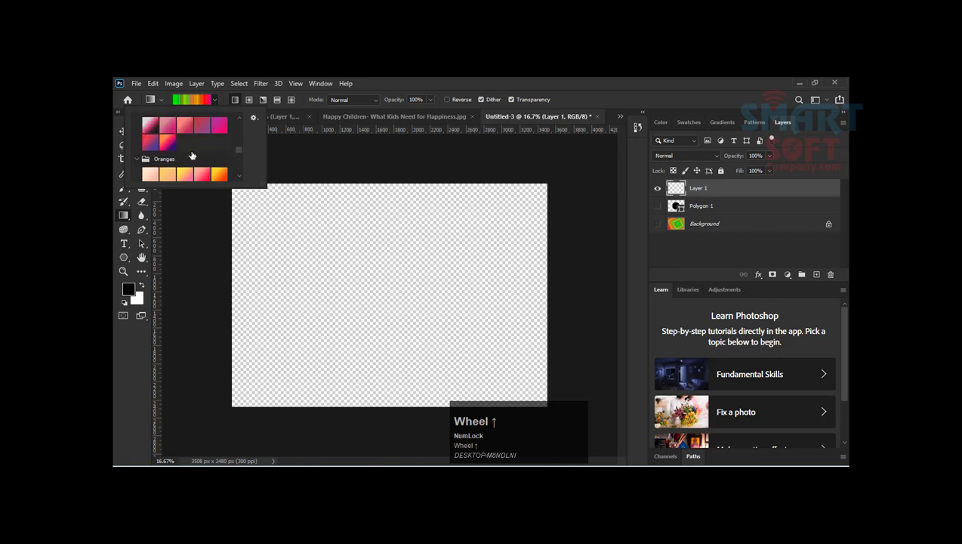
scroll(197, 154, "up", 6)
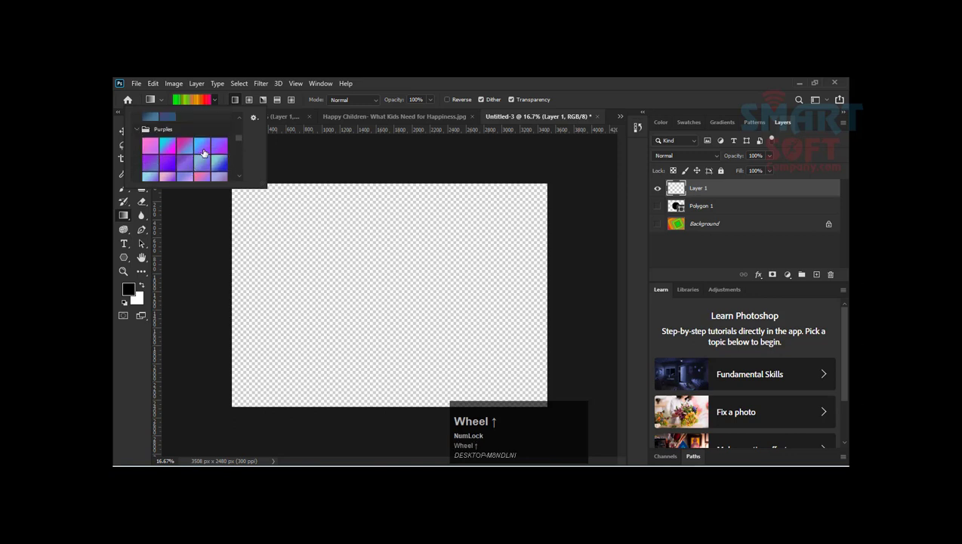
scroll(203, 153, "up", 5)
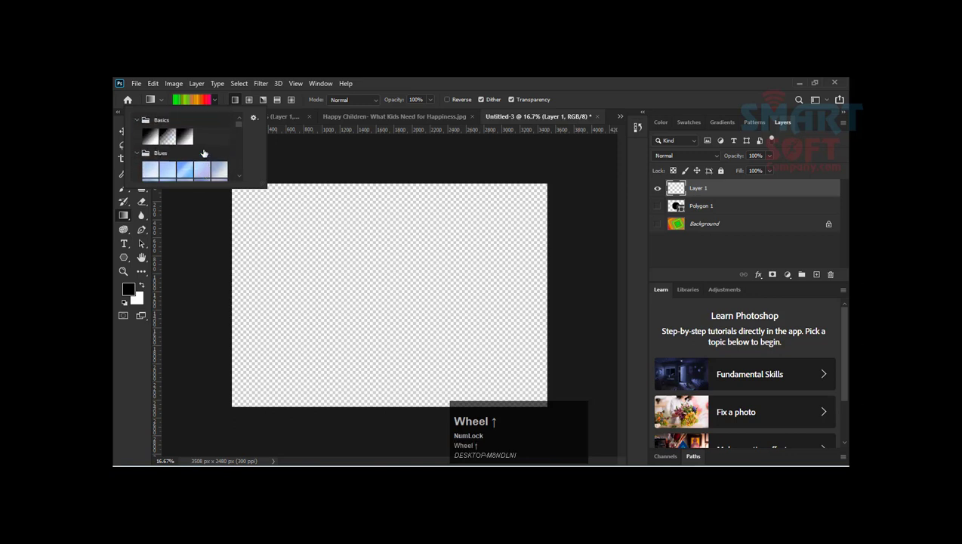
scroll(203, 153, "down", 8)
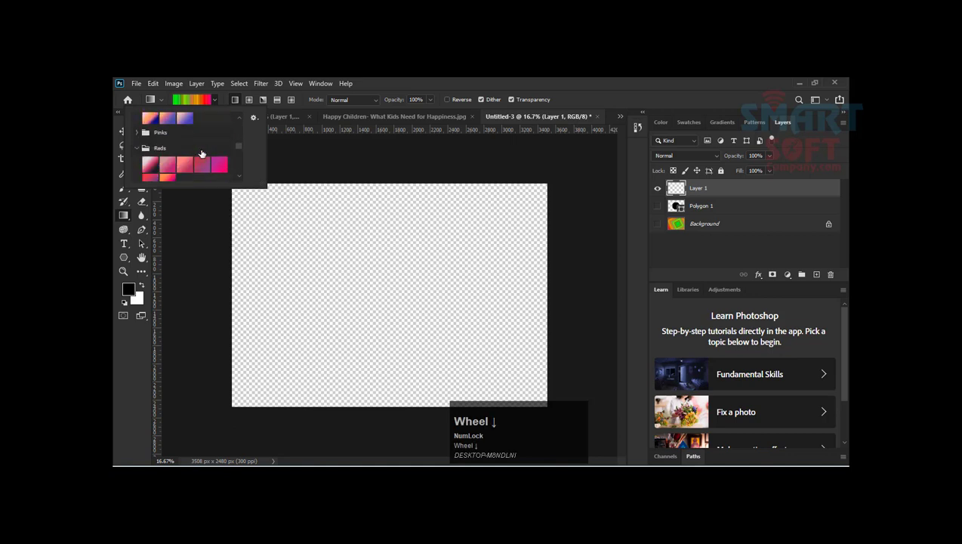
scroll(202, 153, "down", 5)
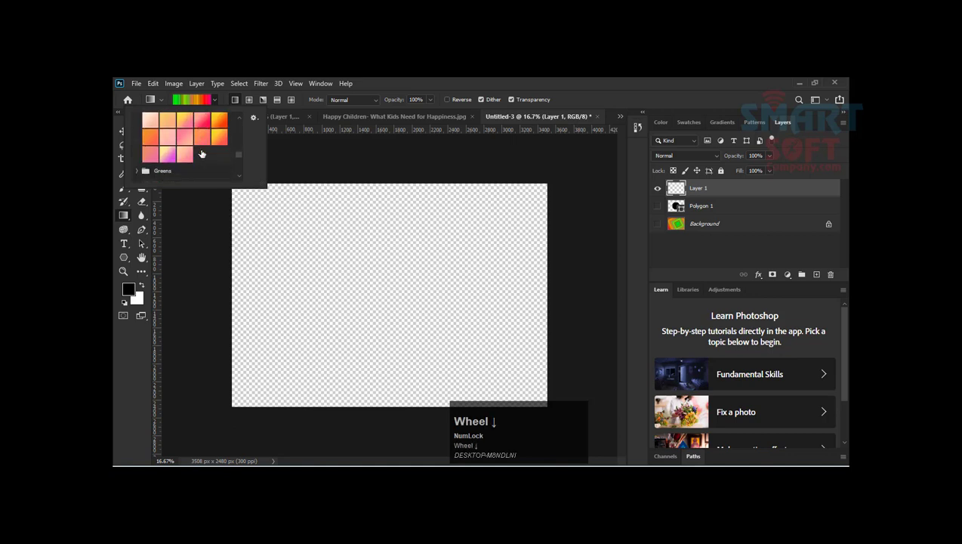
scroll(217, 127, "down", 4)
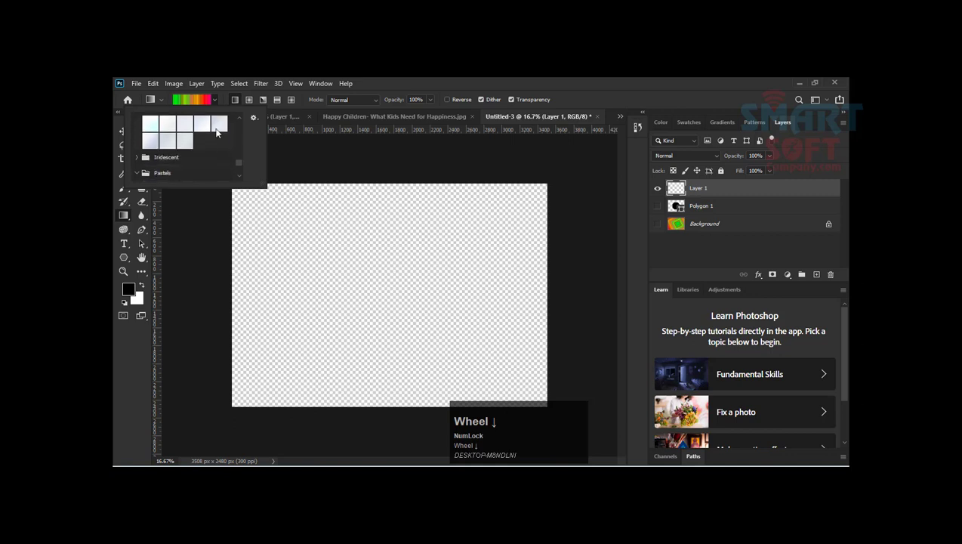
scroll(209, 131, "up", 2)
scroll(189, 134, "up", 1)
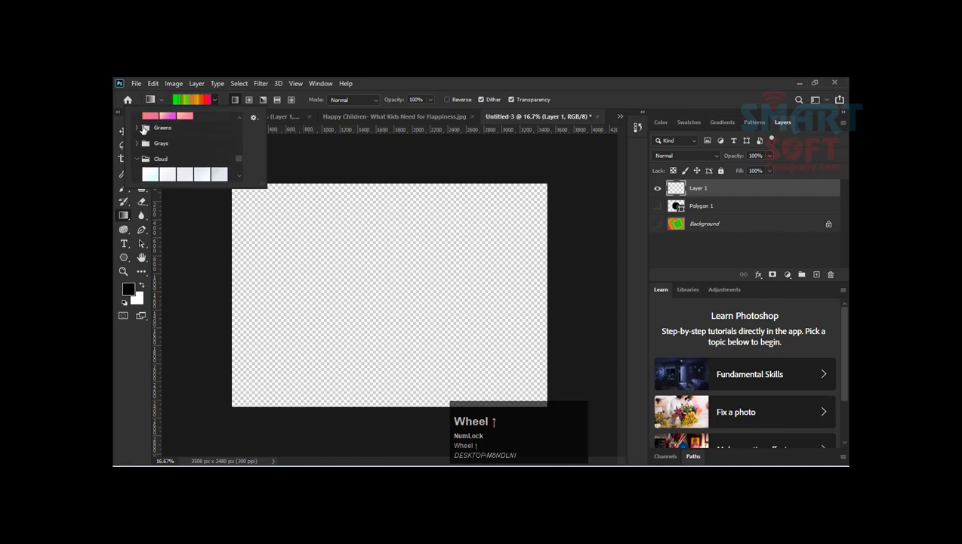
Step: Look through the Greens, Grays, Cloud, Iridescent and Neutrals gradient preset groups
left_click(143, 129)
left_click(137, 130)
scroll(143, 135, "down", 4)
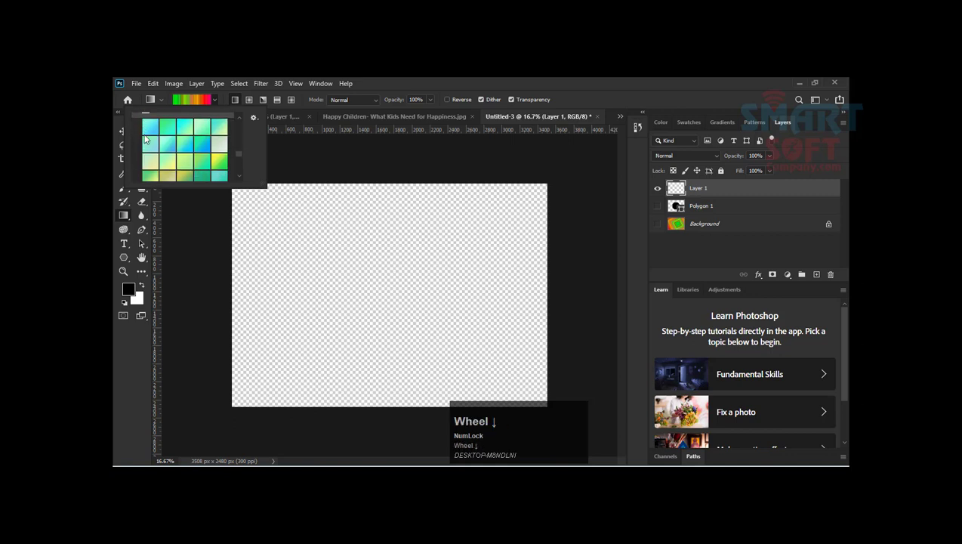
scroll(146, 137, "down", 2)
scroll(145, 137, "up", 2)
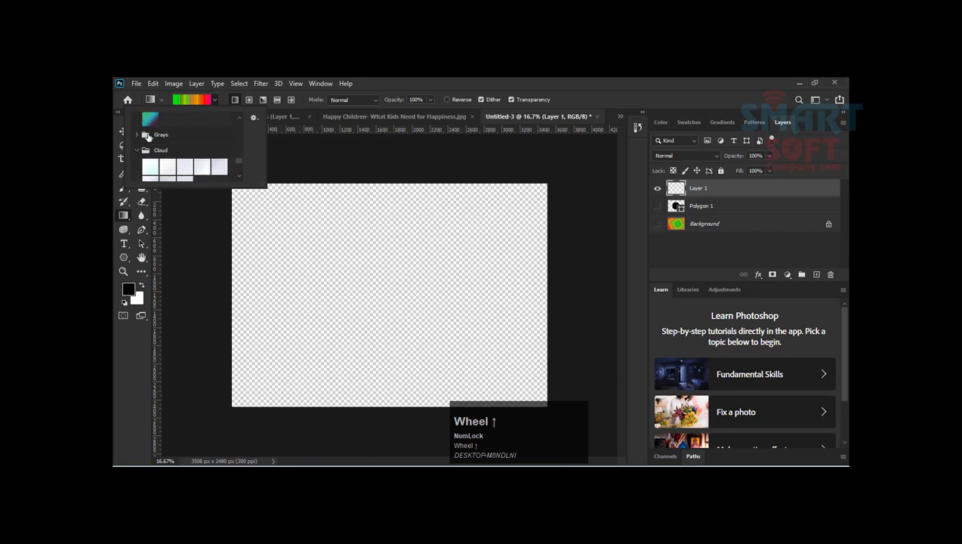
left_click(135, 134)
scroll(170, 142, "down", 4)
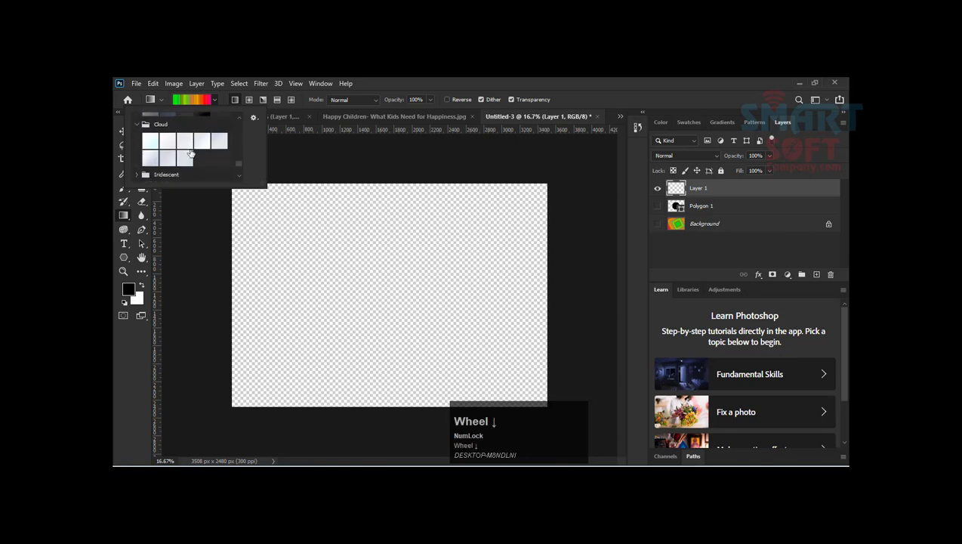
left_click(138, 117)
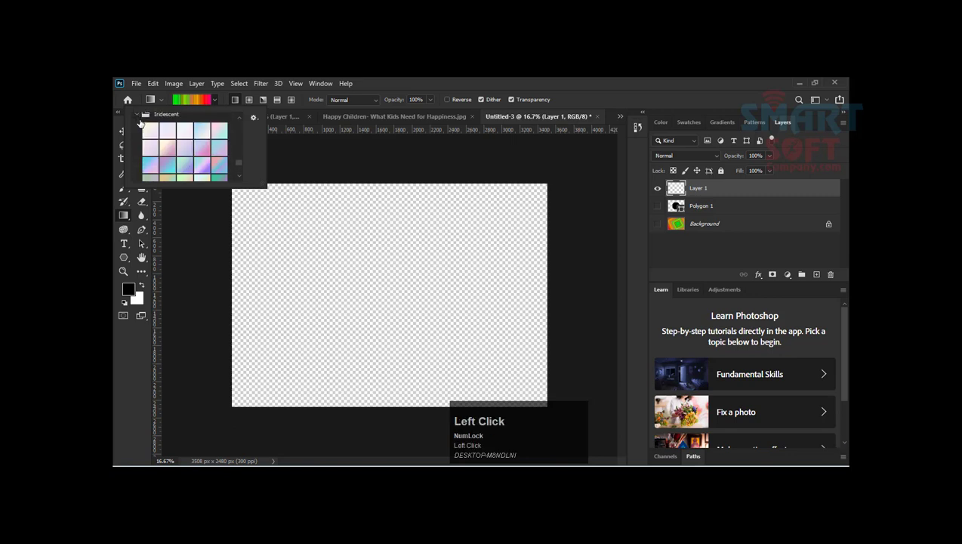
scroll(163, 146, "down", 4)
scroll(168, 147, "down", 1)
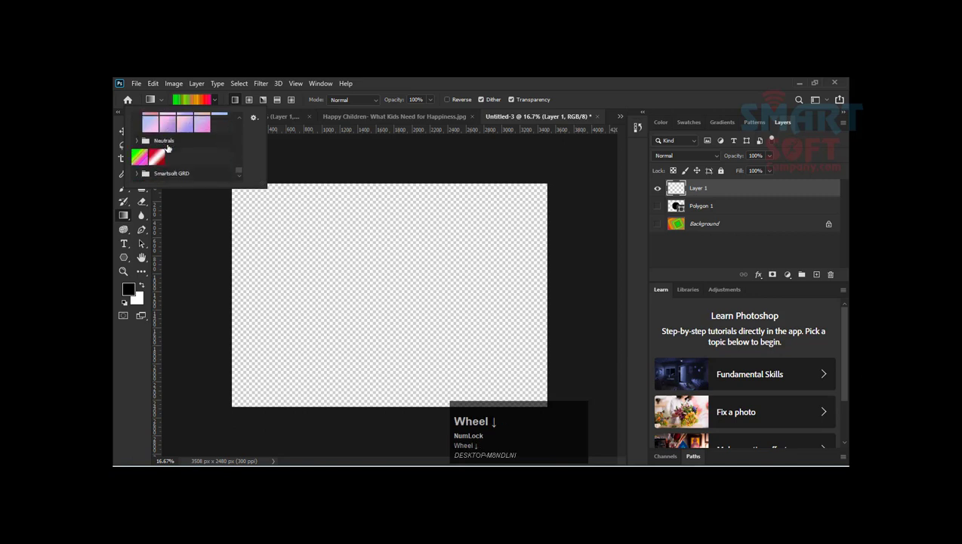
scroll(172, 149, "up", 6)
scroll(172, 149, "up", 8)
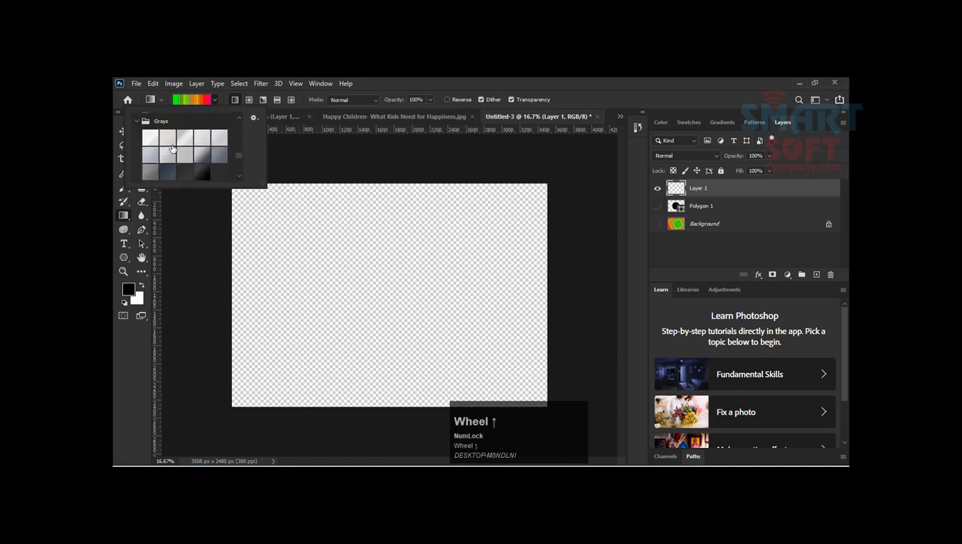
Step: Fill Layer 1 with a yellow-to-orange linear gradient from the Oranges presets, running upward from the lower middle of the canvas
scroll(190, 155, "up", 2)
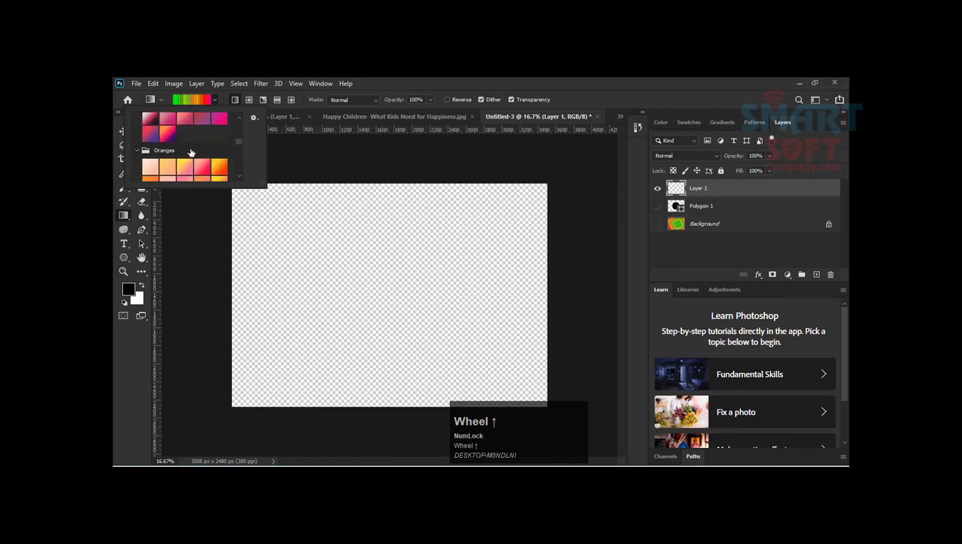
scroll(194, 153, "up", 5)
scroll(174, 154, "down", 4)
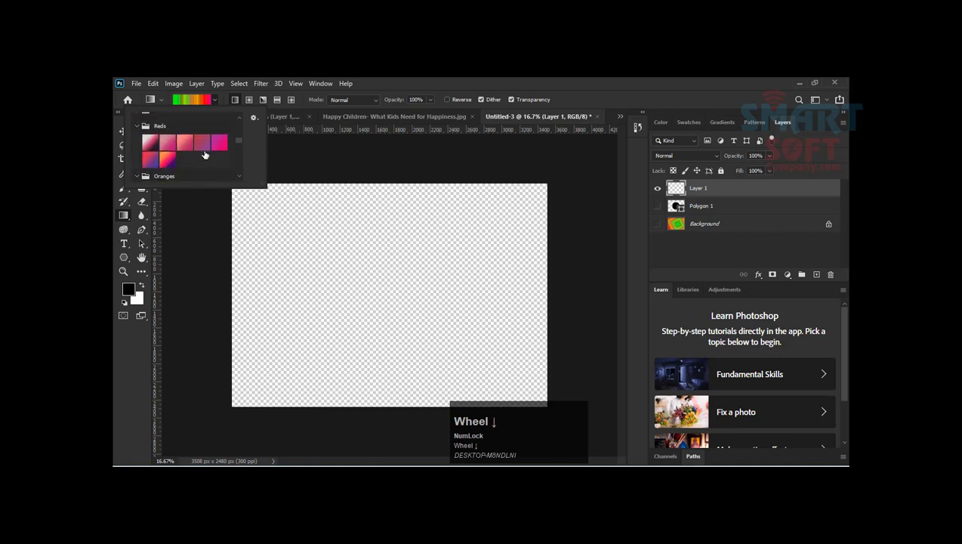
scroll(192, 161, "down", 3)
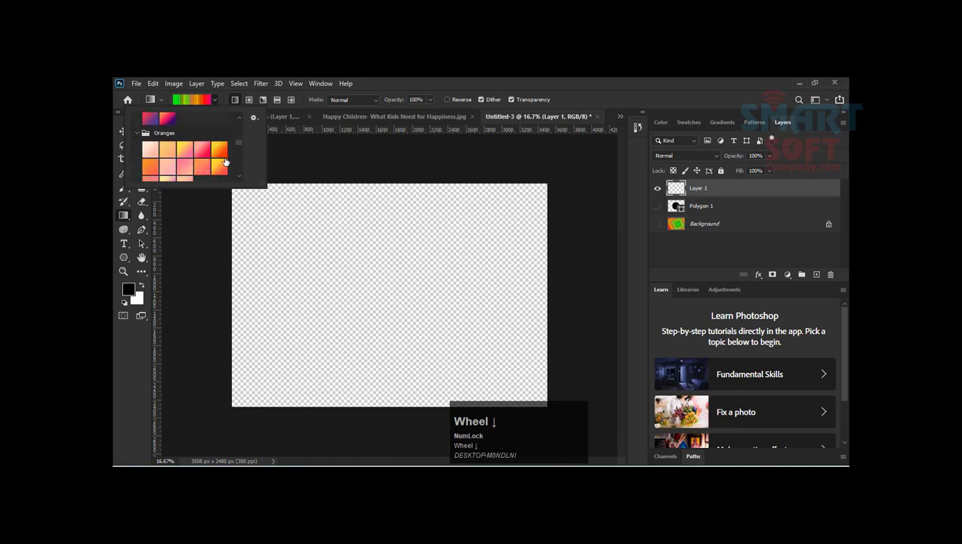
left_click(219, 167)
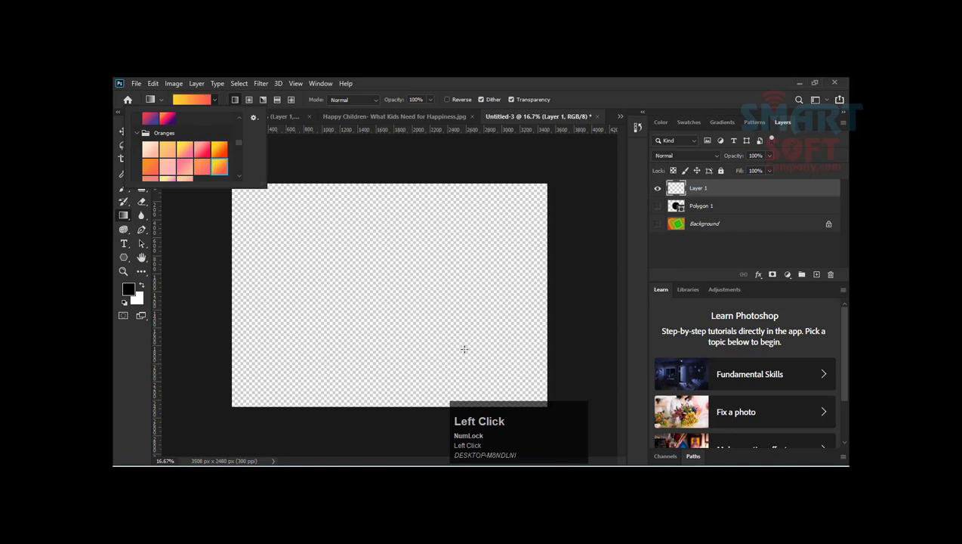
left_click_drag(380, 337, 361, 80)
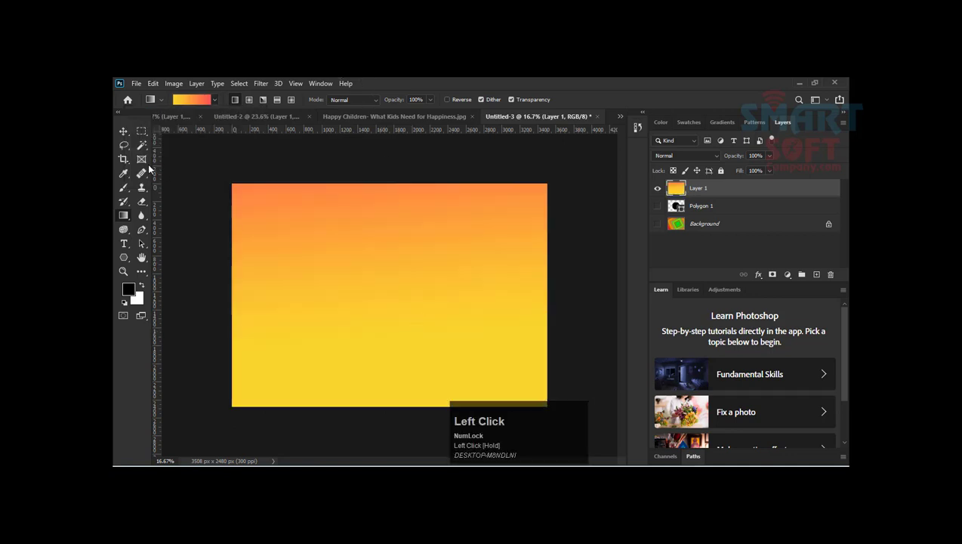
Step: Draw a black six-sided polygon in the lower-left corner of the canvas
left_click(123, 130)
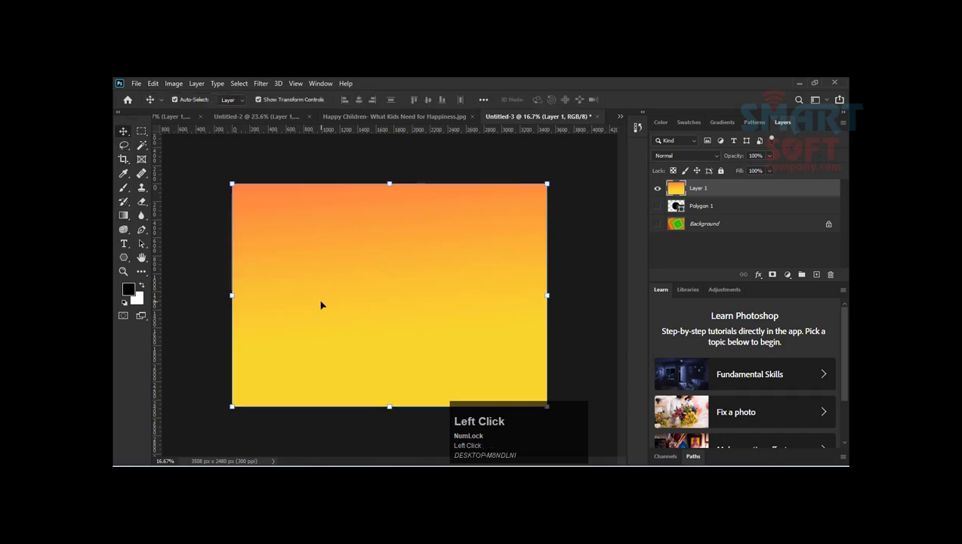
left_click(124, 257)
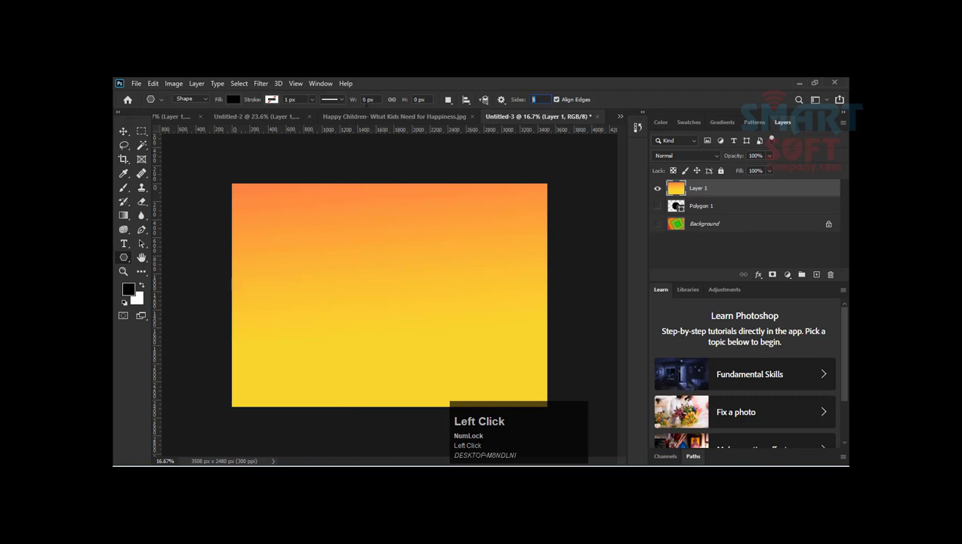
type("6")
key("Return")
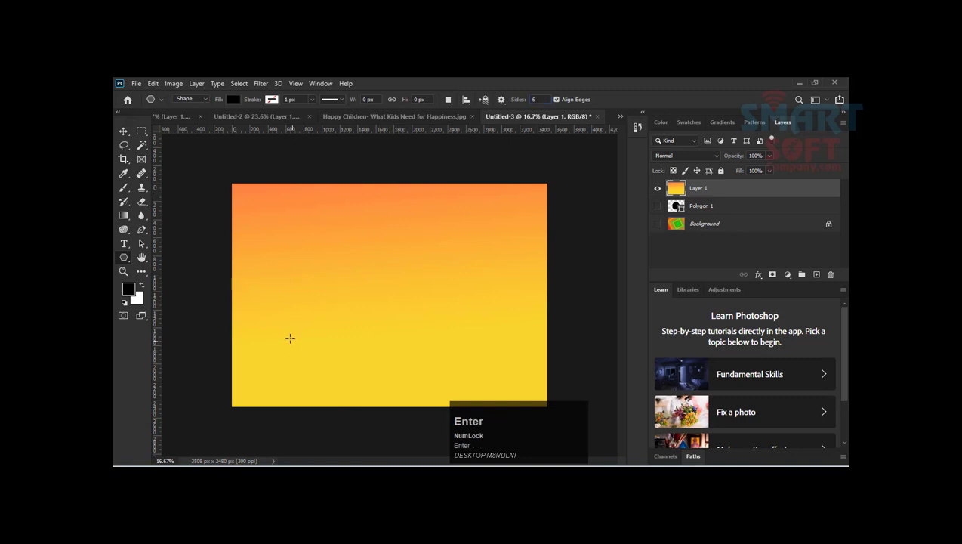
mouse_move(290, 337)
left_mouse_down()
mouse_move(318, 355)
mouse_move(320, 365)
mouse_move(303, 373)
left_mouse_up()
Step: Scale the hexagon proportionally about its centre to 78.66%
left_click(124, 132)
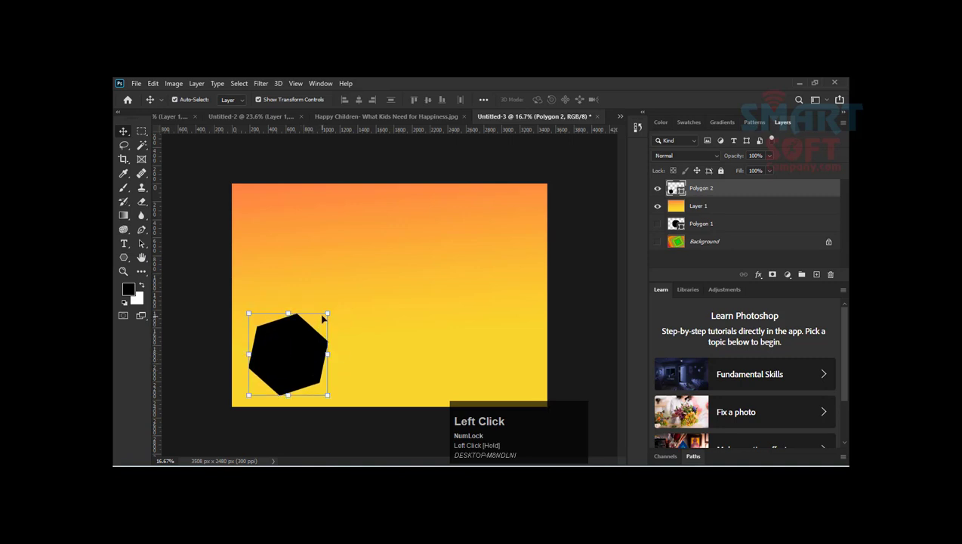
left_click_drag(322, 318, 320, 322)
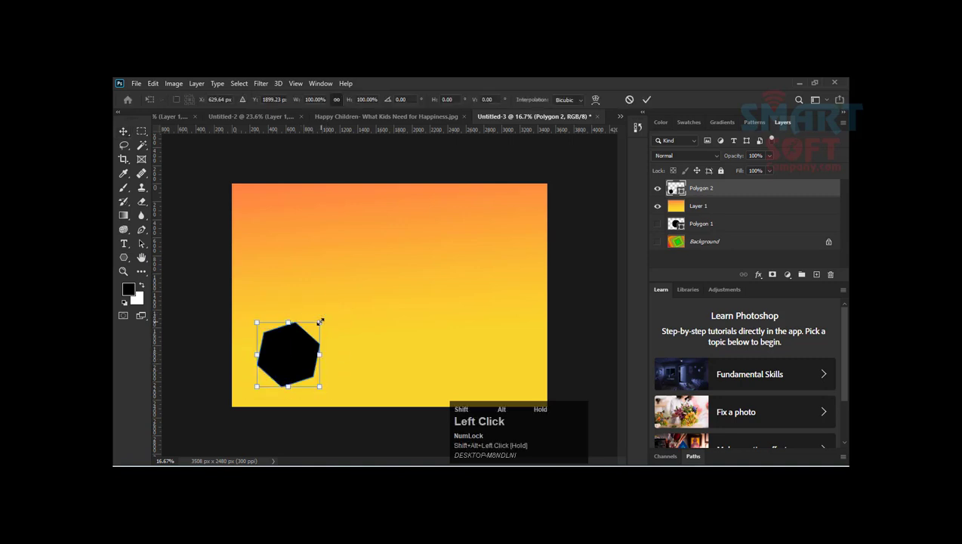
double_click(295, 363)
Step: Duplicate the hexagon three times to form an evenly spaced row of four along the canvas's lower part
left_click_drag(295, 363, 480, 368)
left_click(413, 368, "alt")
left_click(394, 374, "shift")
key("ctrl+t")
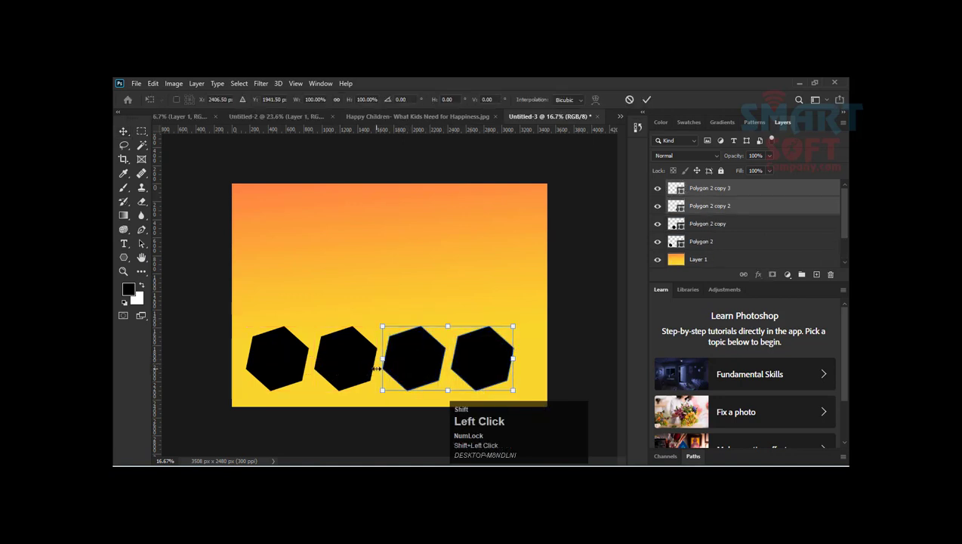
key("Return")
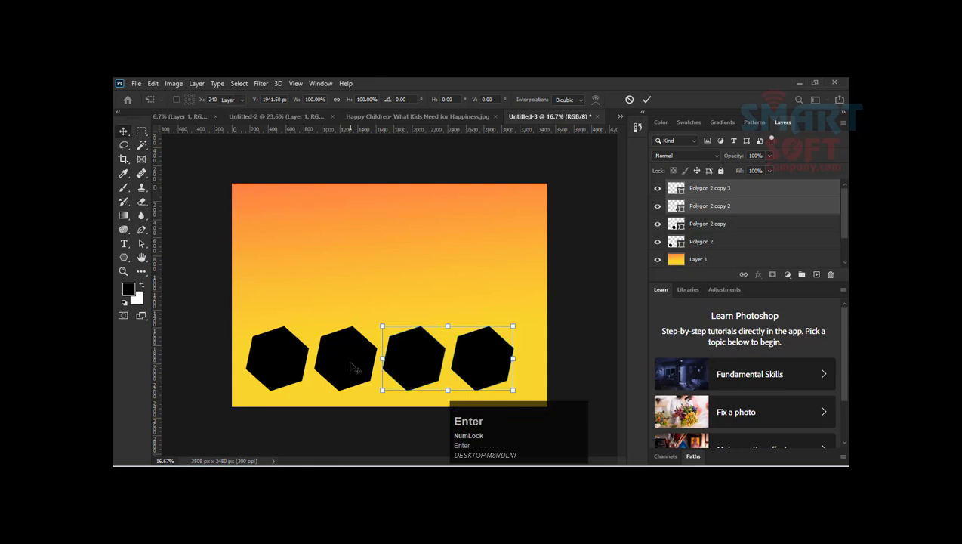
Step: Select all four hexagons, stretch their width to 105.43%, and move the row slightly up and to the left
left_click(351, 363, "shift")
left_click(281, 362, "shift")
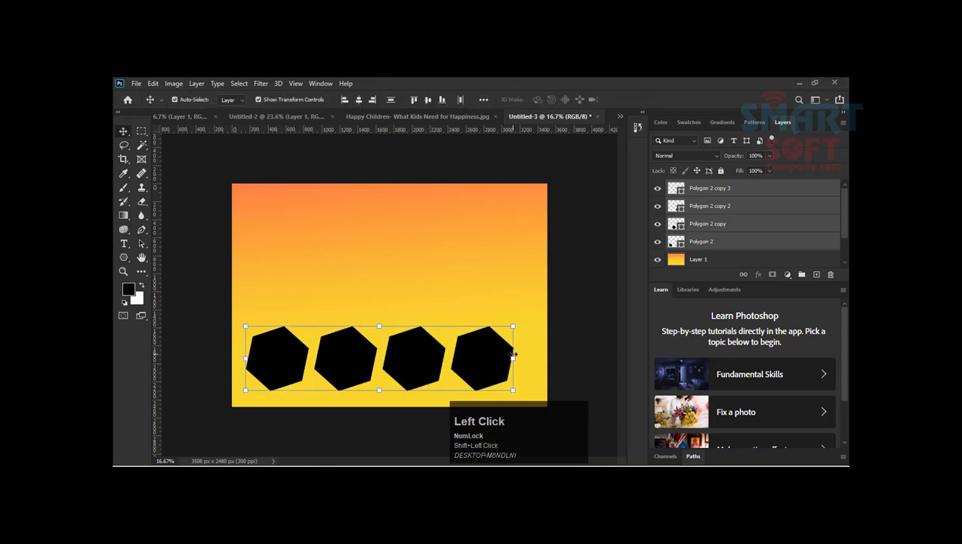
left_click_drag(513, 355, 527, 358)
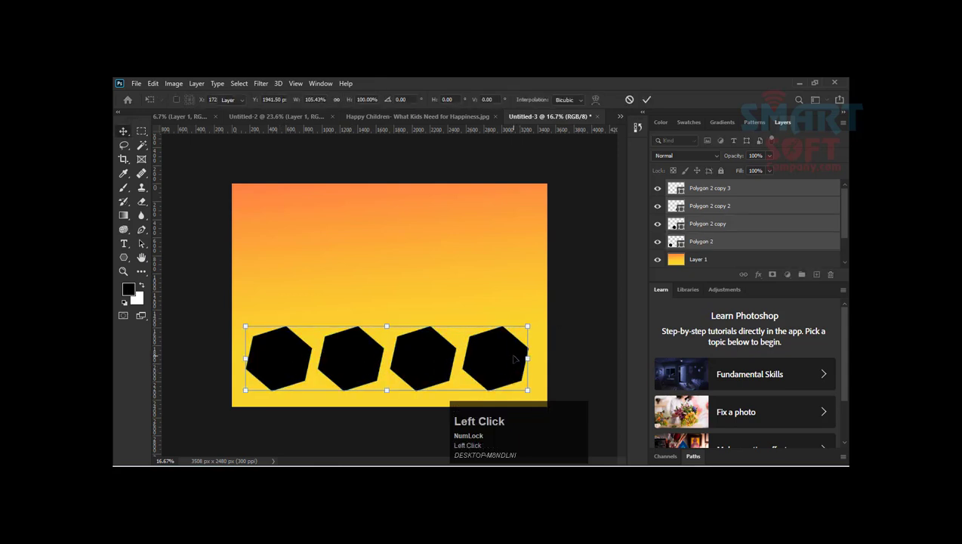
double_click(513, 359)
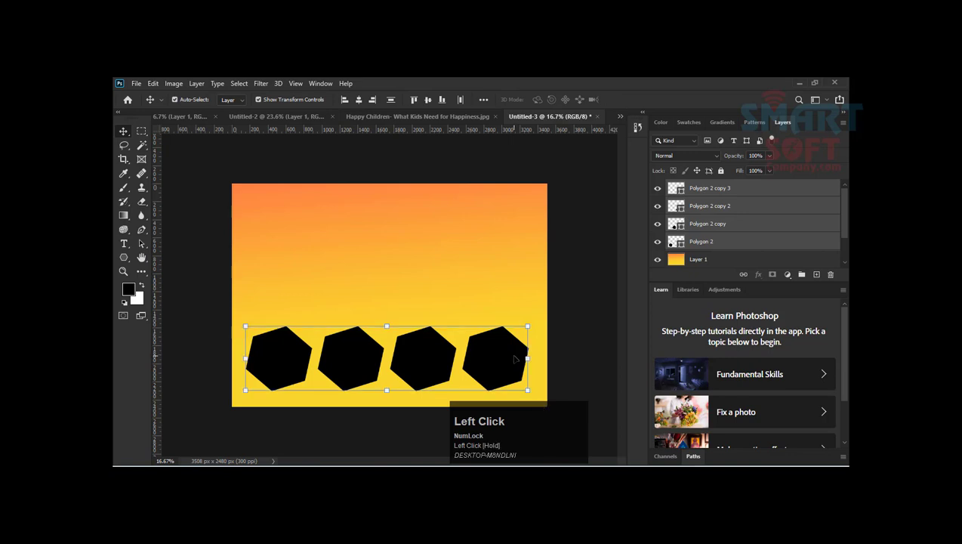
left_click_drag(513, 360, 510, 353)
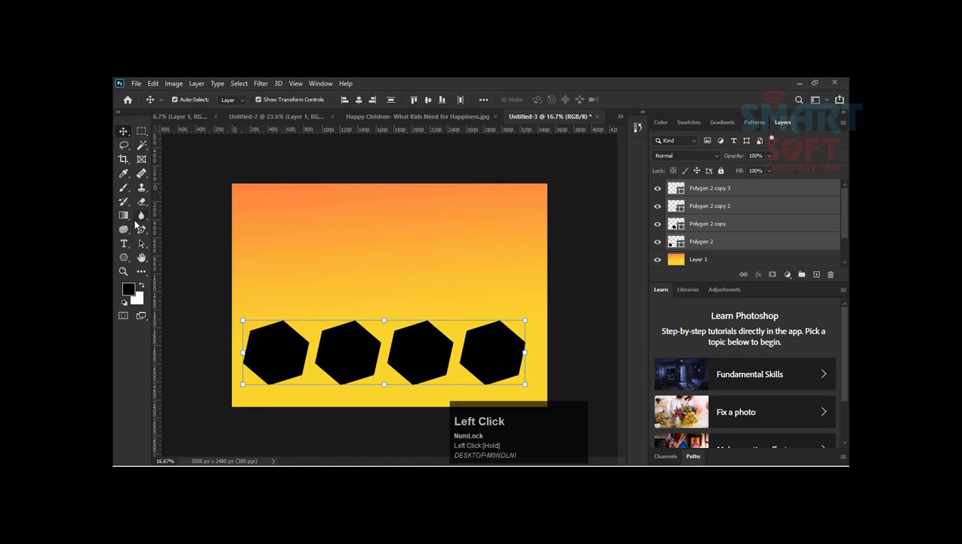
Step: Activate the Type tool to add text to the composition
key("t")
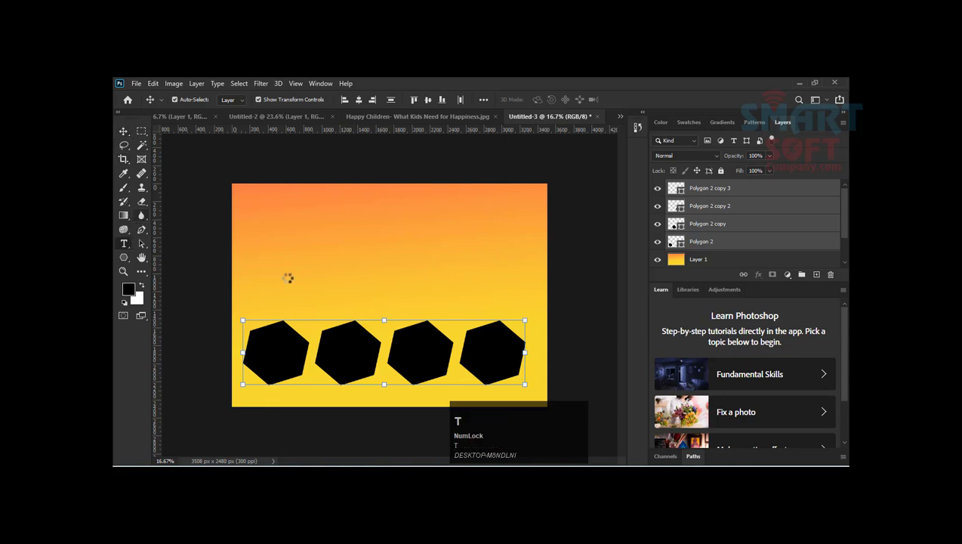
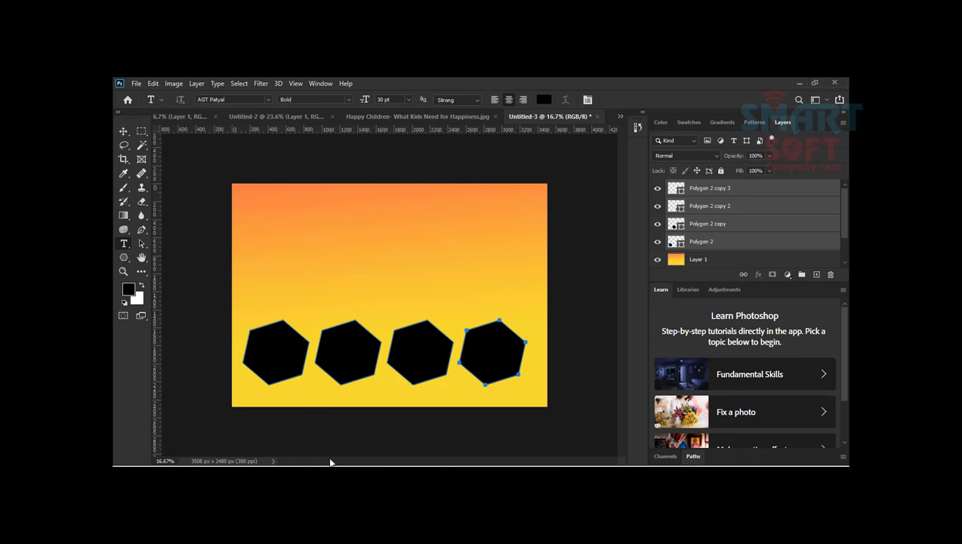
Step: Add a one-line paragraph text box of Lorem ipsum placeholder text across the canvas and move it below the hexagons
left_click_drag(243, 271, 556, 288)
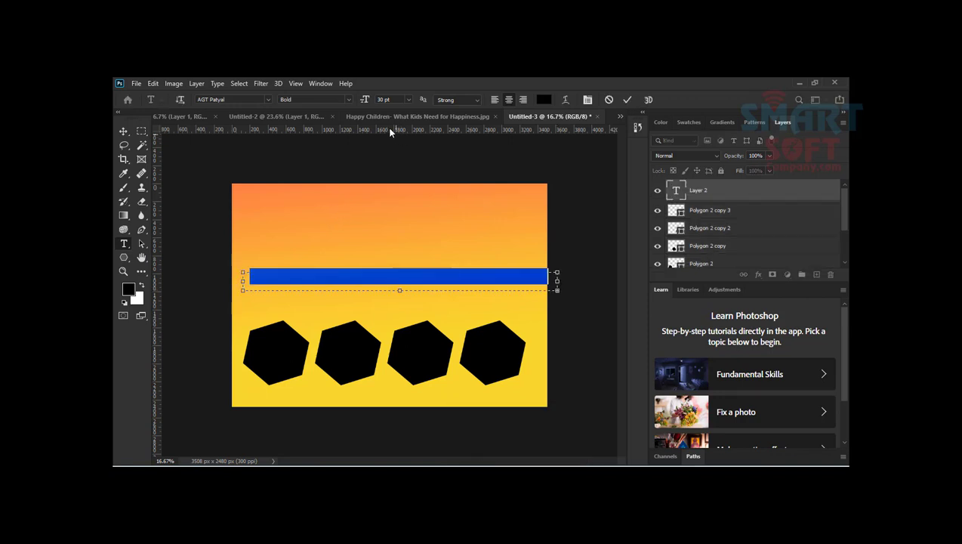
left_click(123, 132)
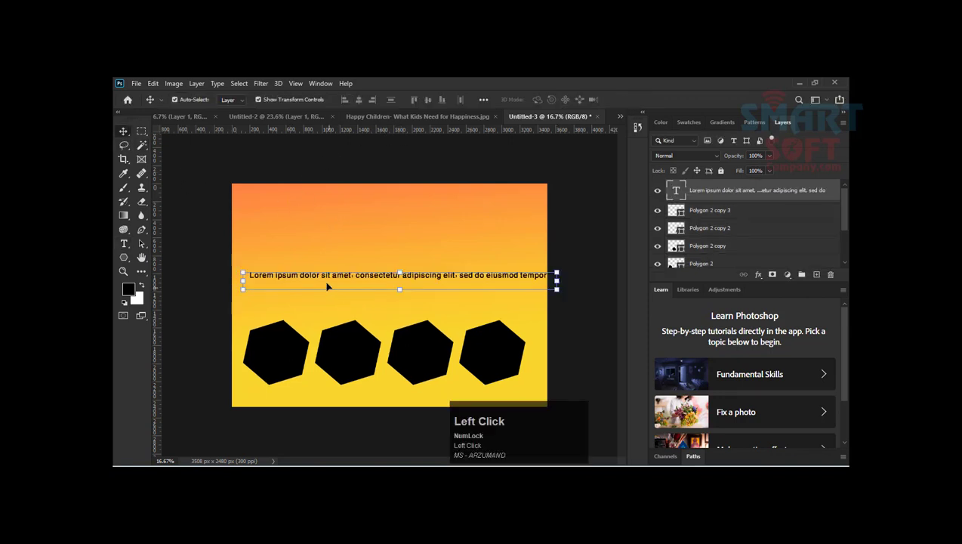
left_click_drag(326, 278, 315, 403)
key("Down")
key("Down")
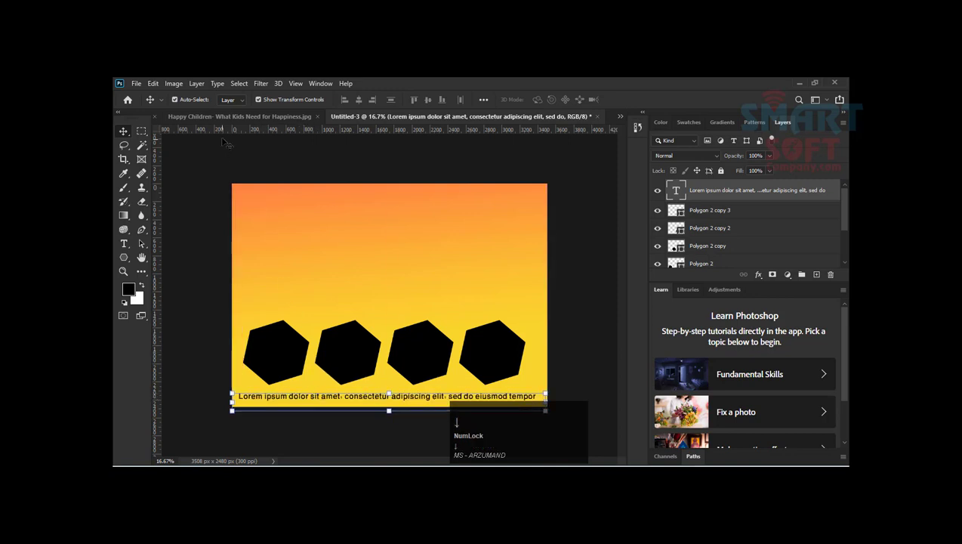
Step: Preview white and red on the placeholder text below the hexagons, and set its colour to black (000000)
double_click(458, 400)
key("ctrl+a")
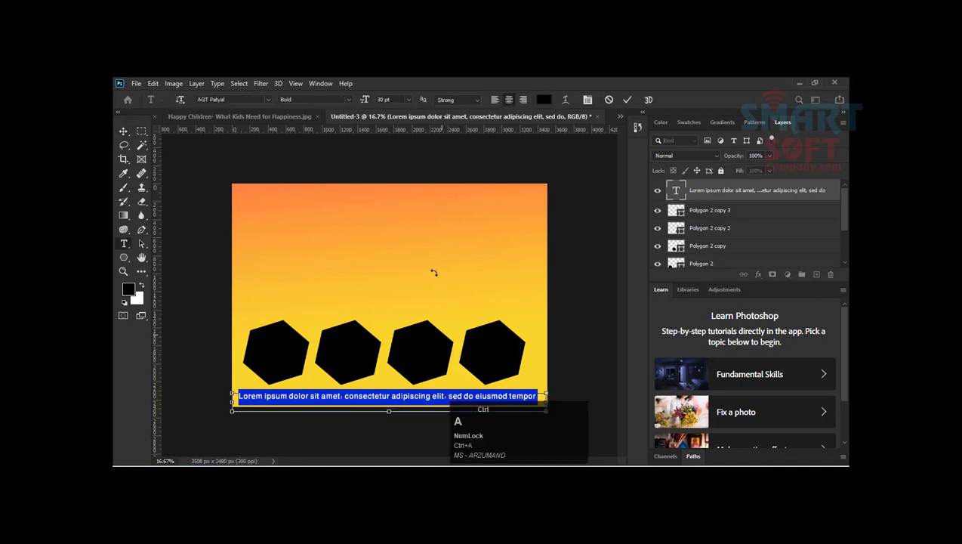
left_click(540, 99)
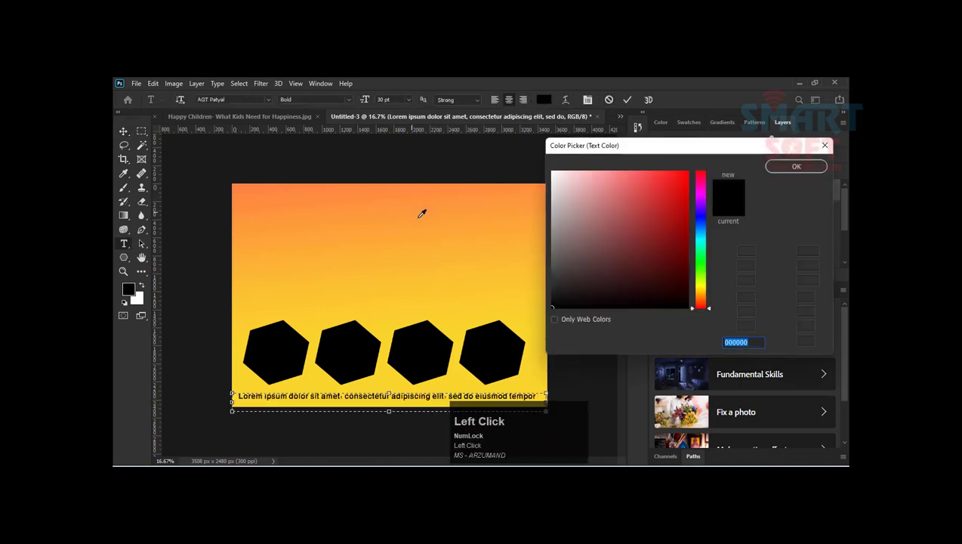
left_click_drag(567, 200, 532, 167)
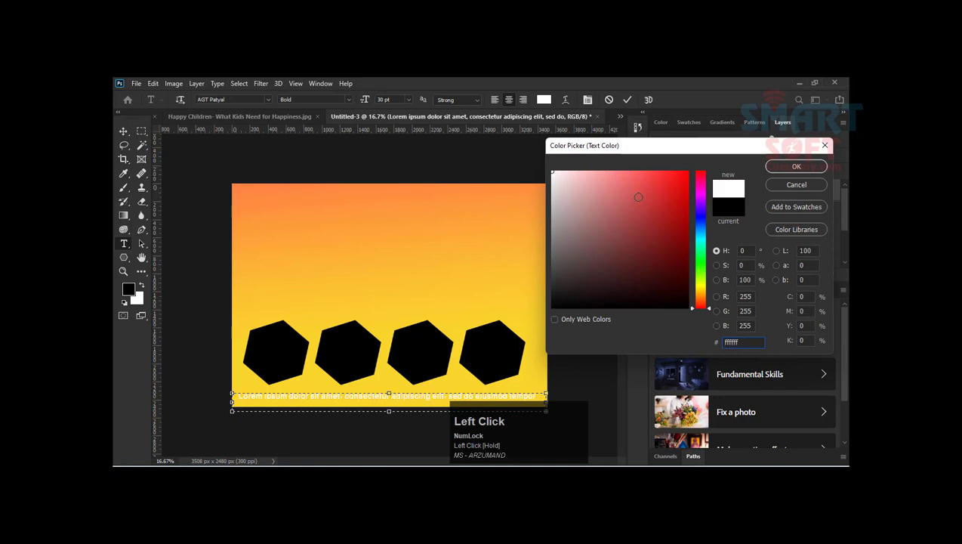
left_click_drag(682, 214, 691, 179)
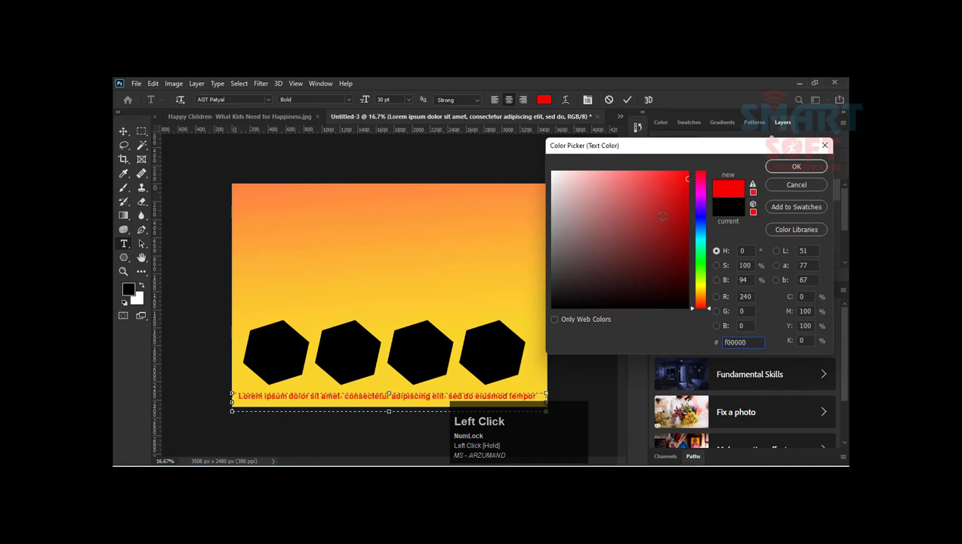
left_click_drag(621, 200, 557, 318)
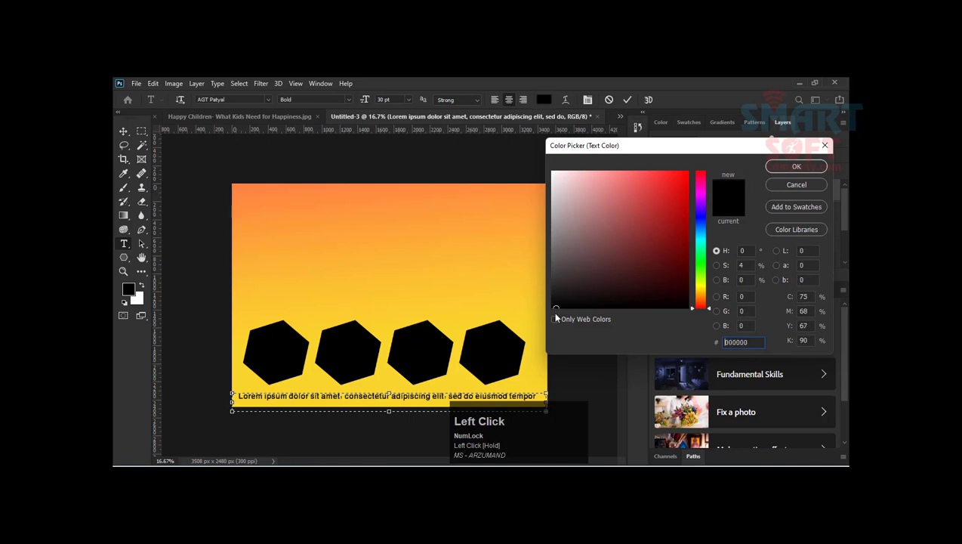
left_click(796, 167)
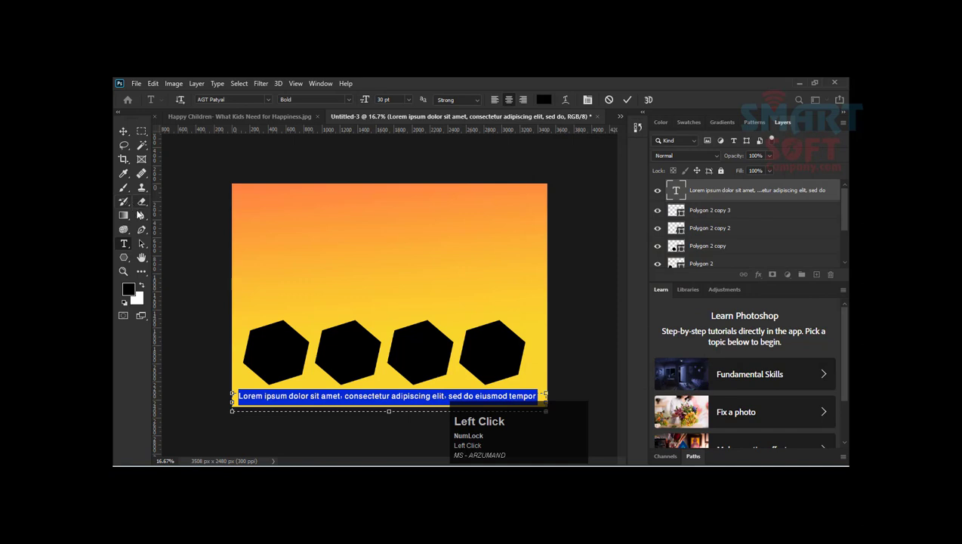
left_click(123, 131)
key("t")
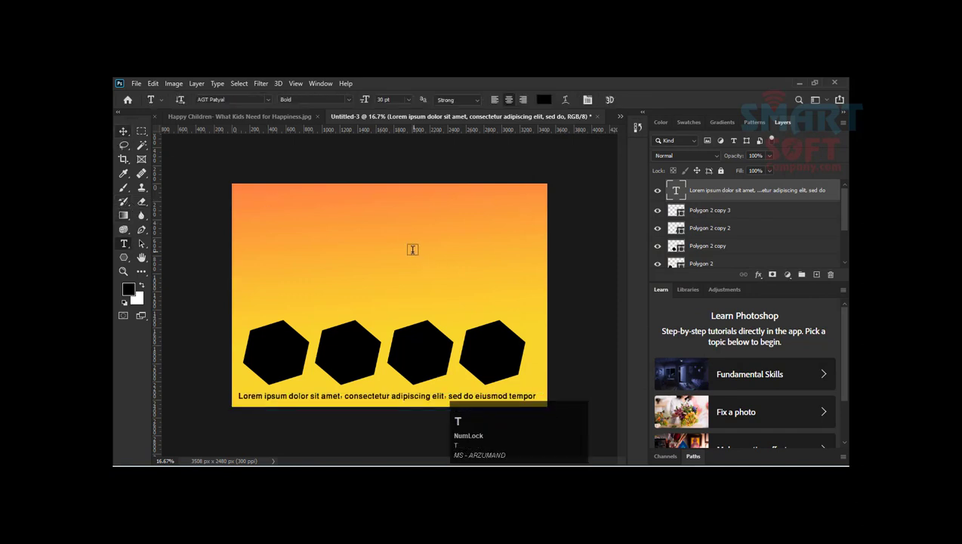
left_click(340, 225)
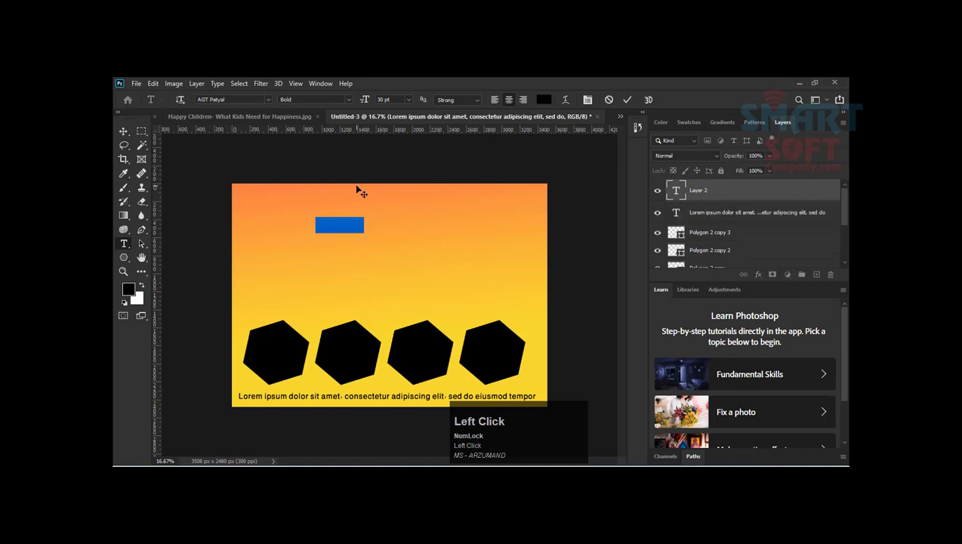
key("Escape")
left_click(123, 130)
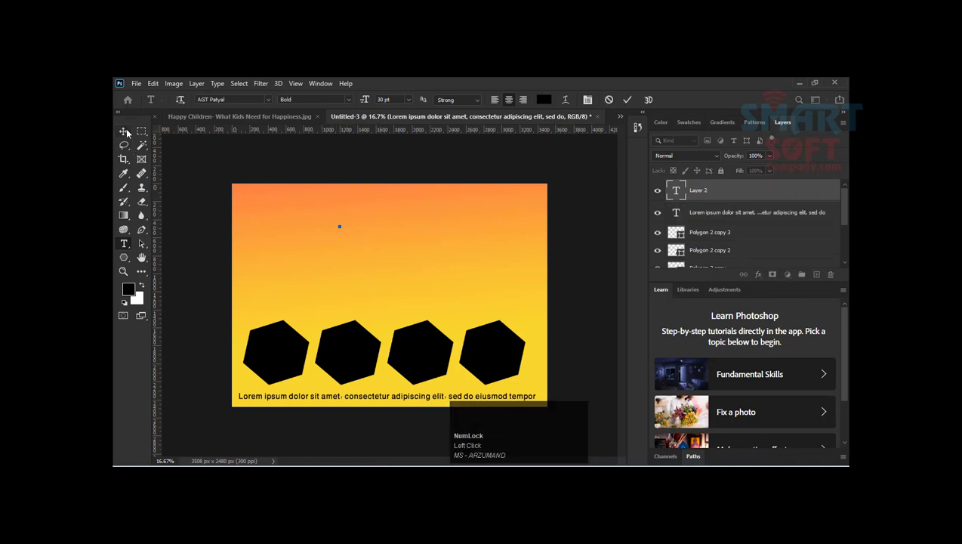
Step: Draw a paragraph text box above the hexagons and shorten its placeholder text to "Lorem ipsus accumsan lacus vel facilisis"
key("t")
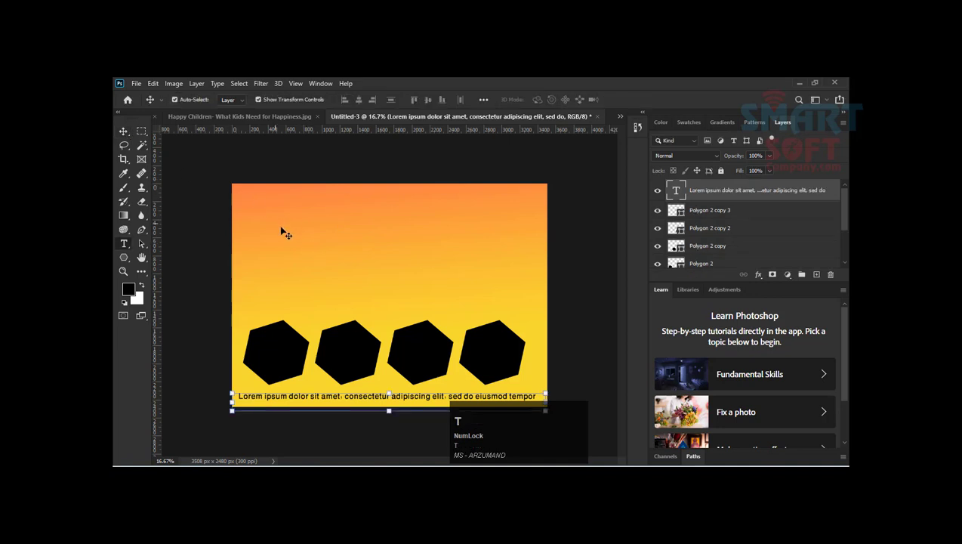
left_click_drag(281, 228, 525, 250)
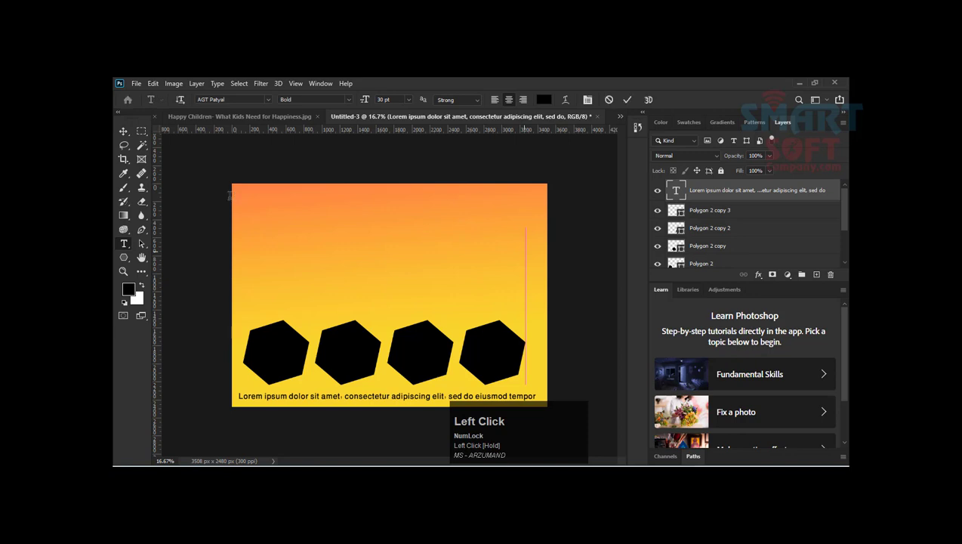
mouse_move(281, 240)
left_mouse_down()
mouse_move(241, 241)
mouse_move(507, 242)
mouse_move(286, 229)
left_mouse_up()
key("Delete")
key("Delete")
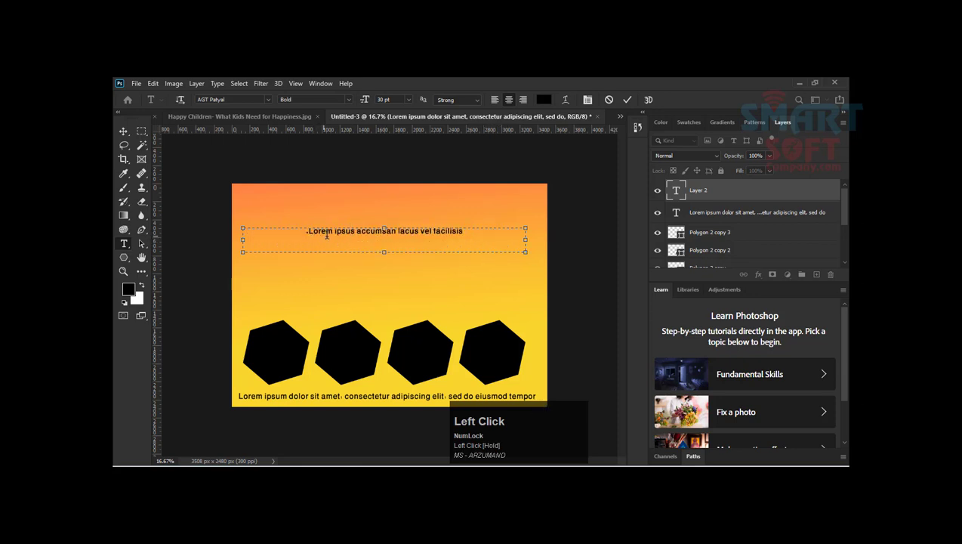
Step: Try to select all the words in the upper text line
key("ctrl+a")
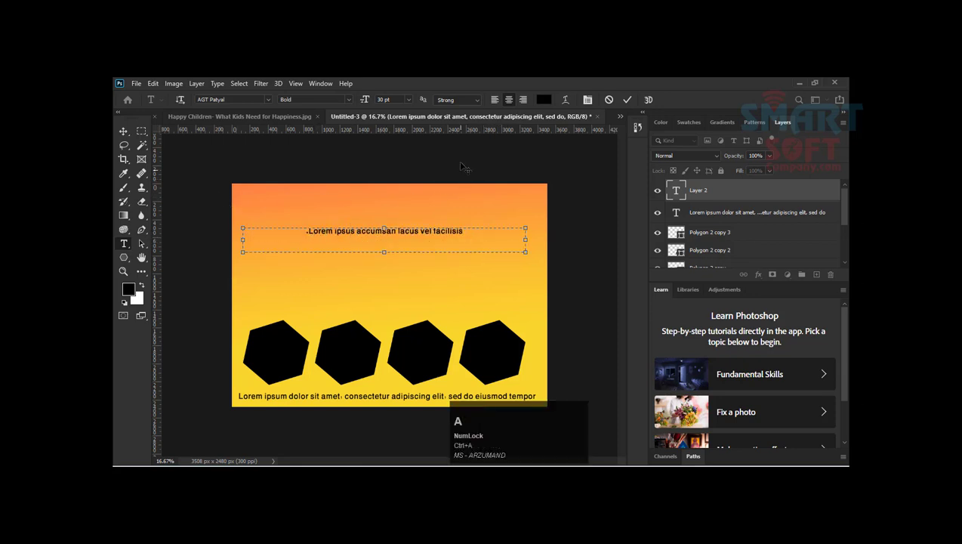
left_click(328, 239)
double_click(355, 237)
key("ctrl+a")
left_click(466, 231)
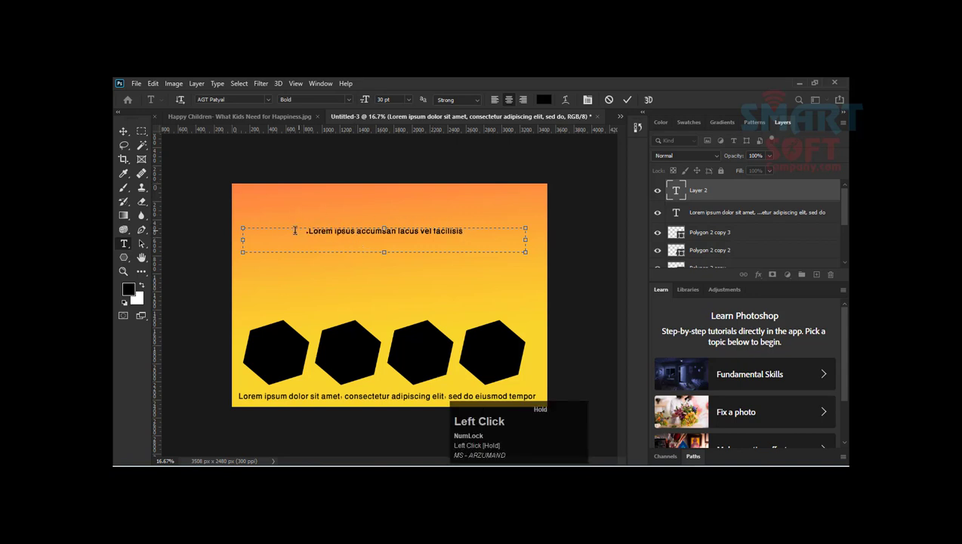
left_click_drag(304, 235, 474, 234)
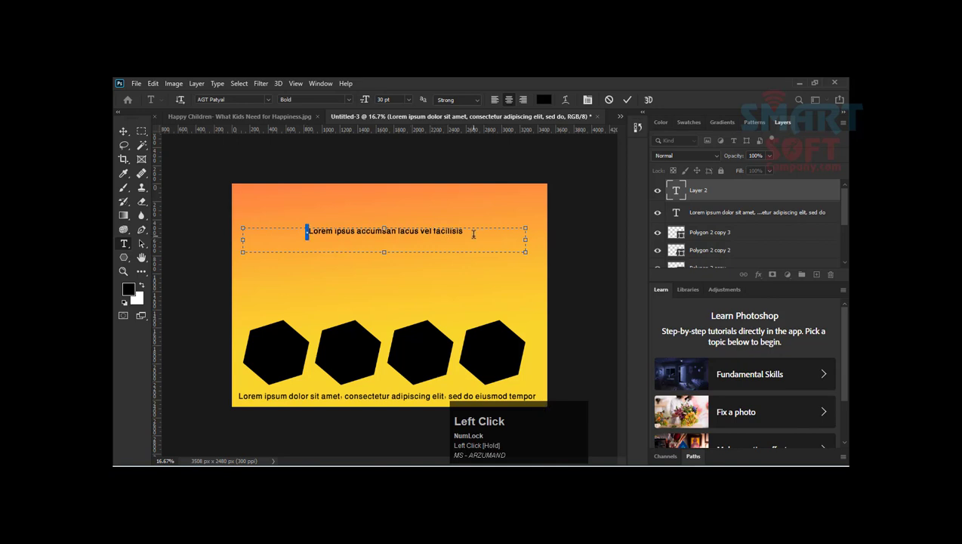
Step: Enlarge the upper text line to span its text box and display the character settings
left_click(142, 131)
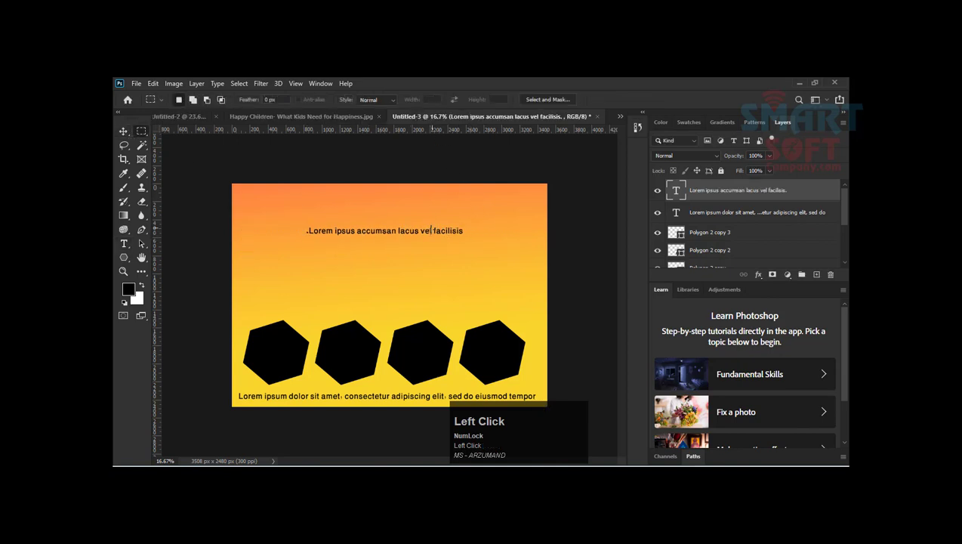
left_click(123, 132)
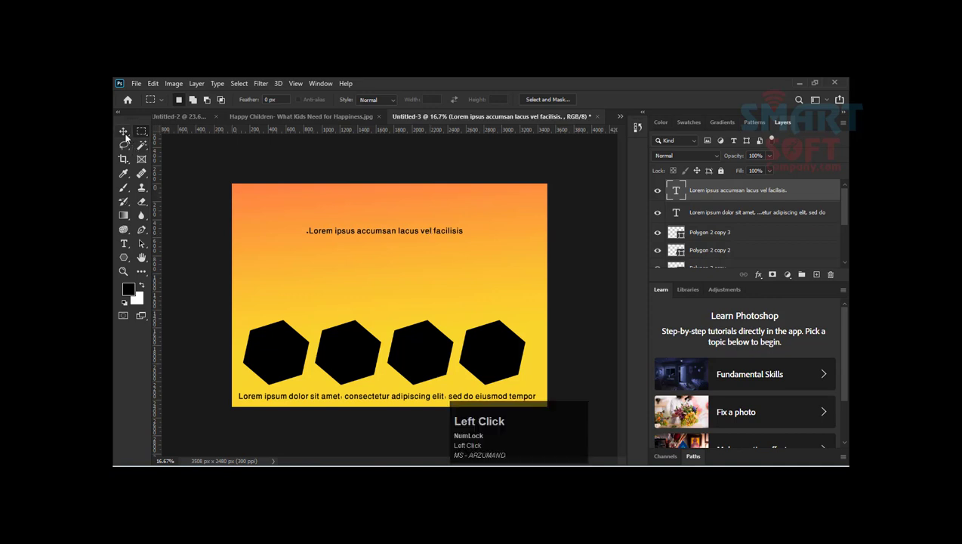
double_click(345, 233)
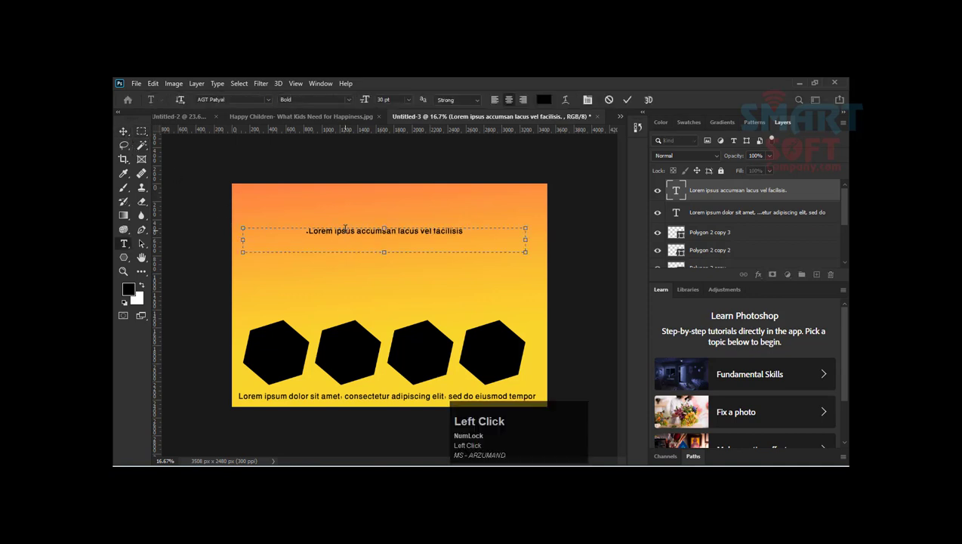
key("F9")
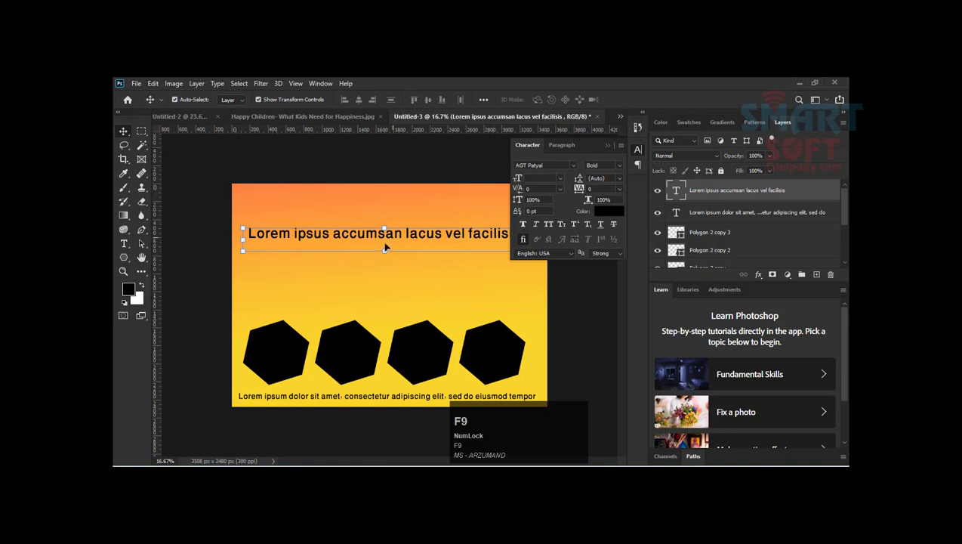
Step: Move the upper text line slightly up and set its font to Adventure
left_click_drag(385, 248, 385, 238)
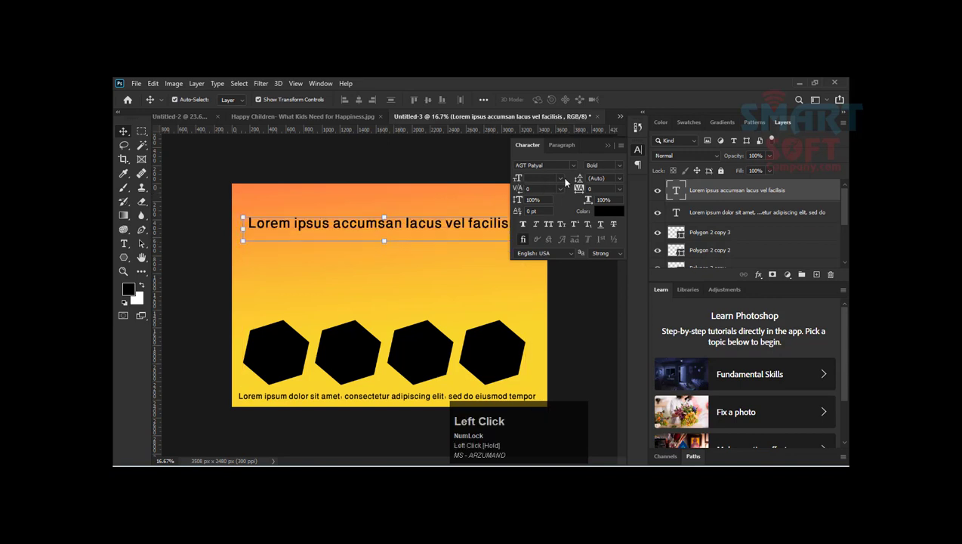
left_click(572, 166)
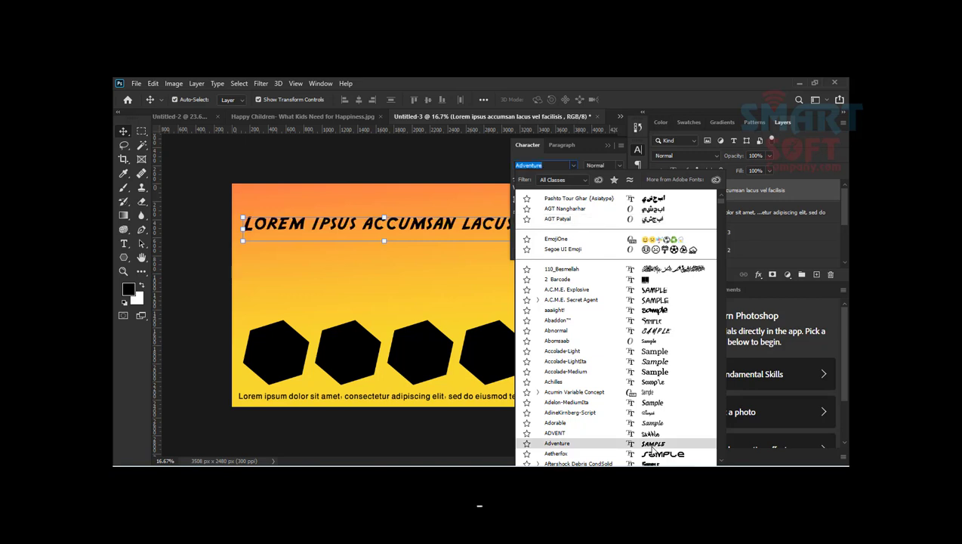
left_click(651, 445)
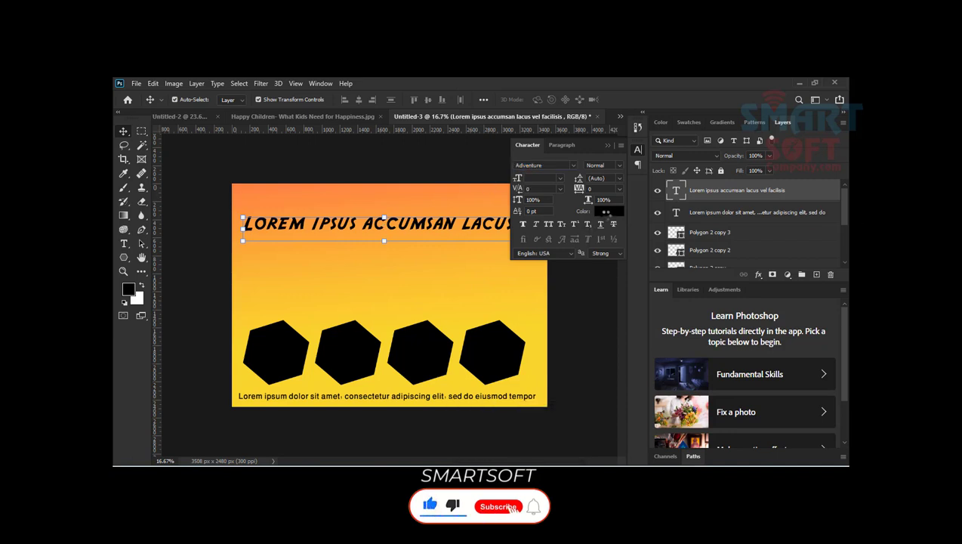
Step: Set the upper text line's colour to a light pinkish grey (dbd0d0)
left_click(606, 215)
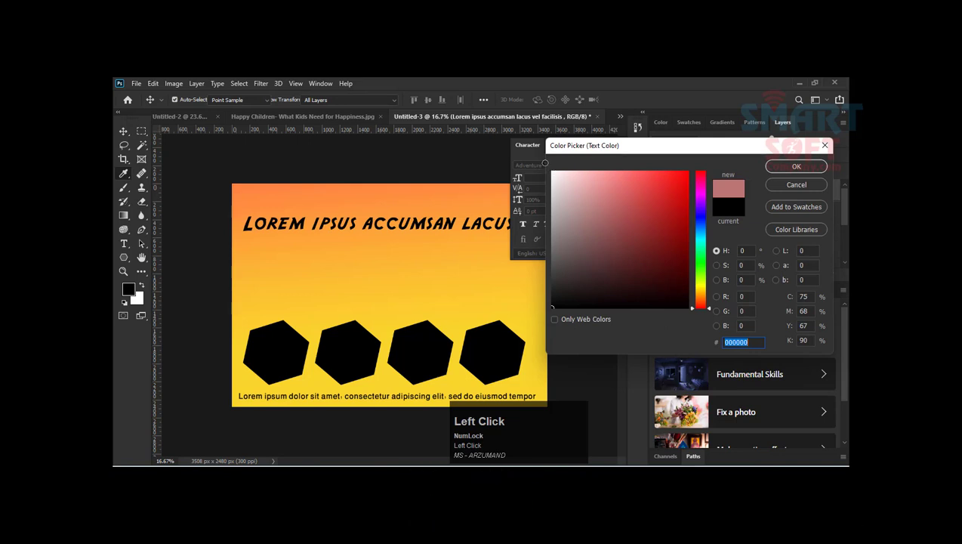
left_click(558, 196)
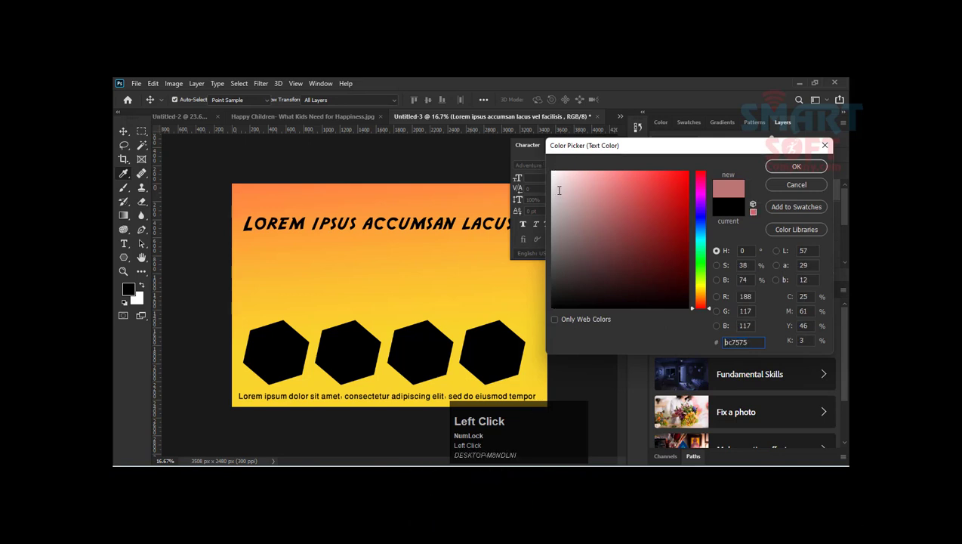
mouse_move(559, 189)
left_mouse_down()
mouse_move(555, 172)
mouse_move(658, 171)
left_mouse_up()
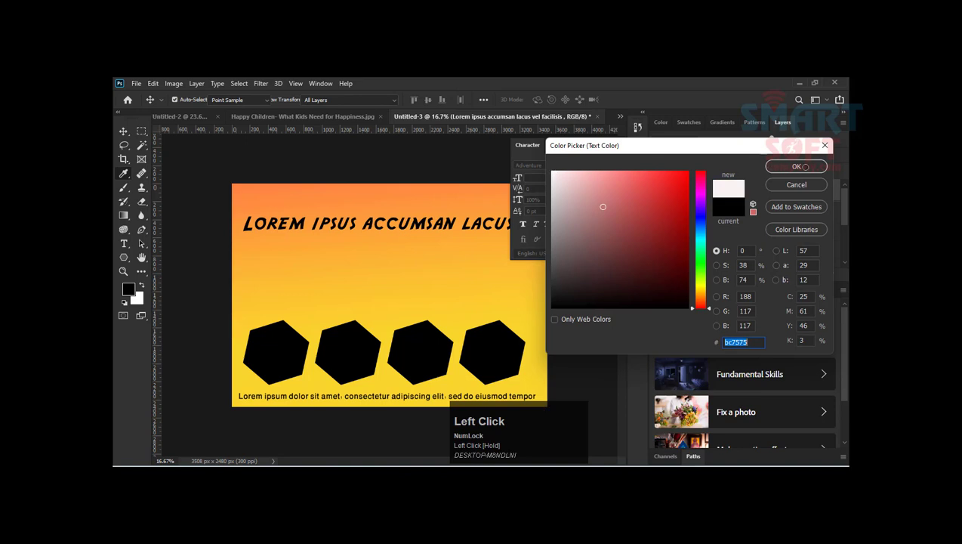
left_click(798, 167)
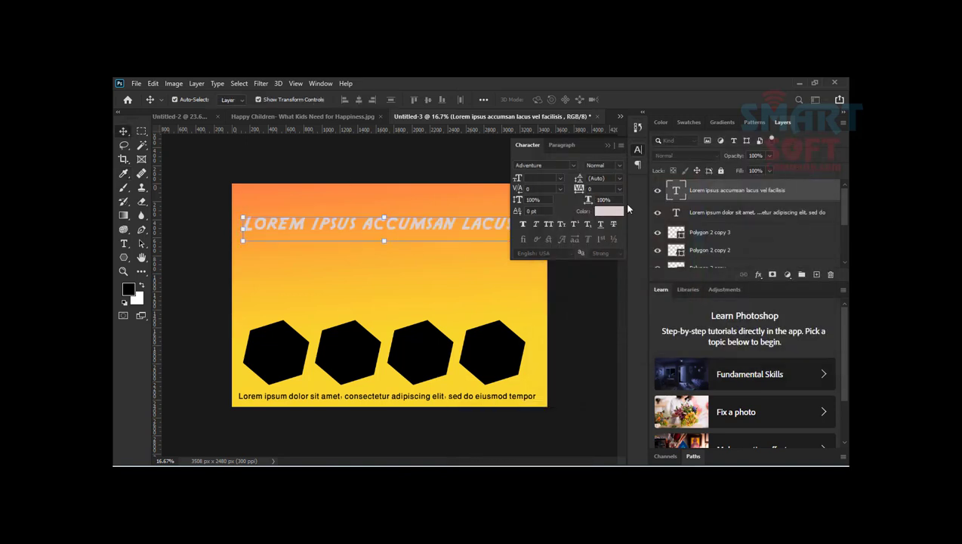
Step: Set the upper text line's colour to white (ffffff)
left_click(608, 211)
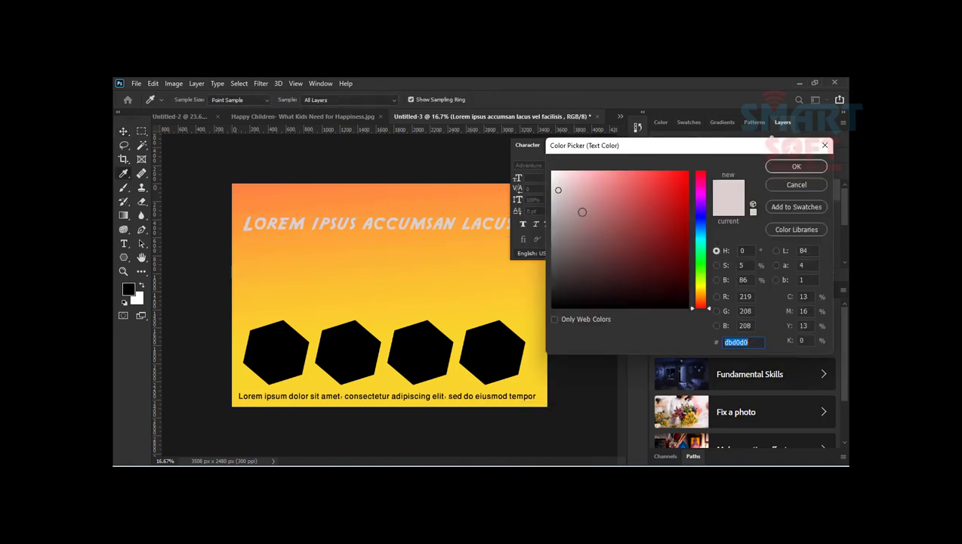
left_click(677, 334)
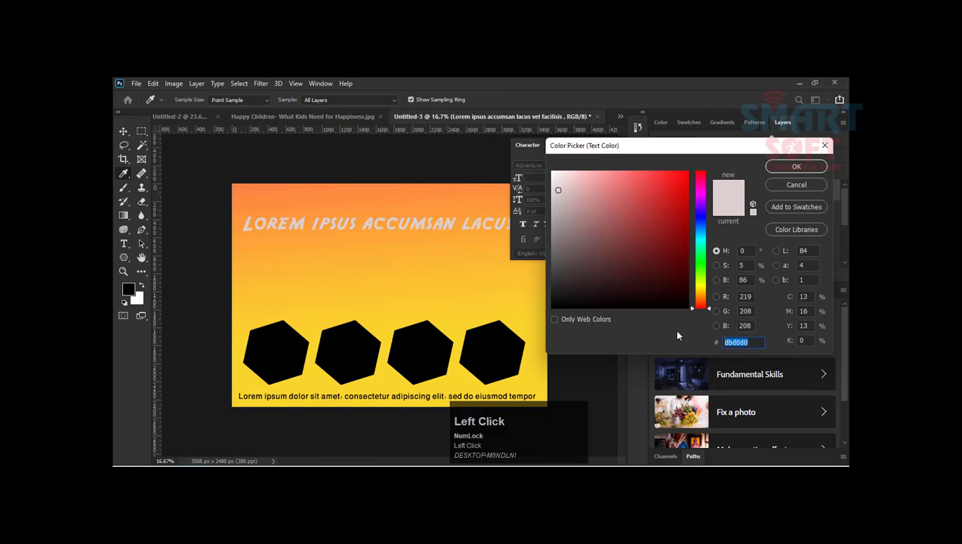
type("00000")
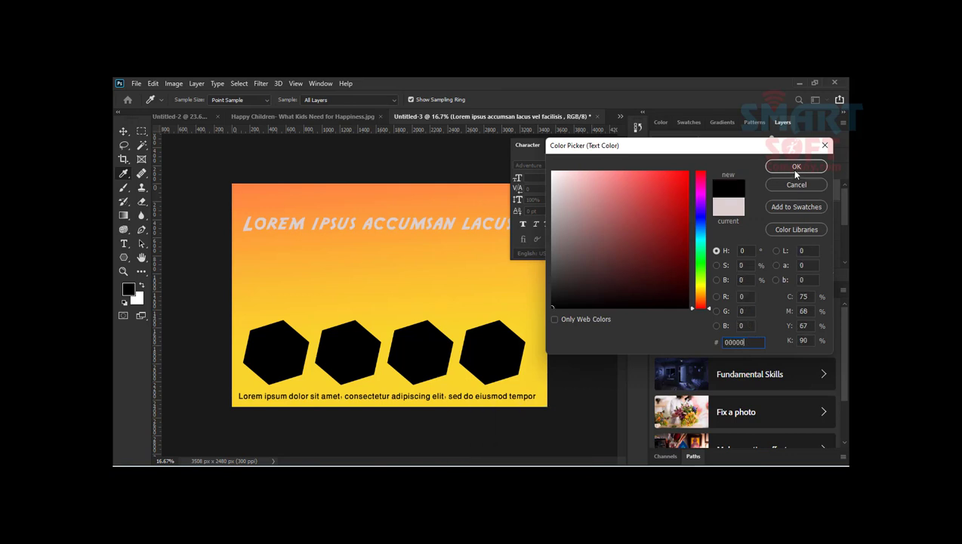
left_click_drag(587, 218, 548, 166)
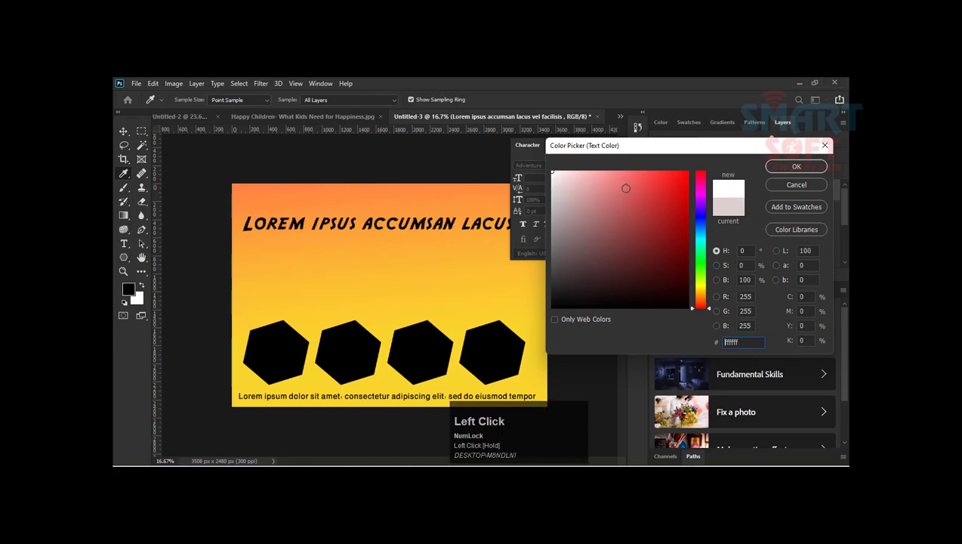
left_click(776, 170)
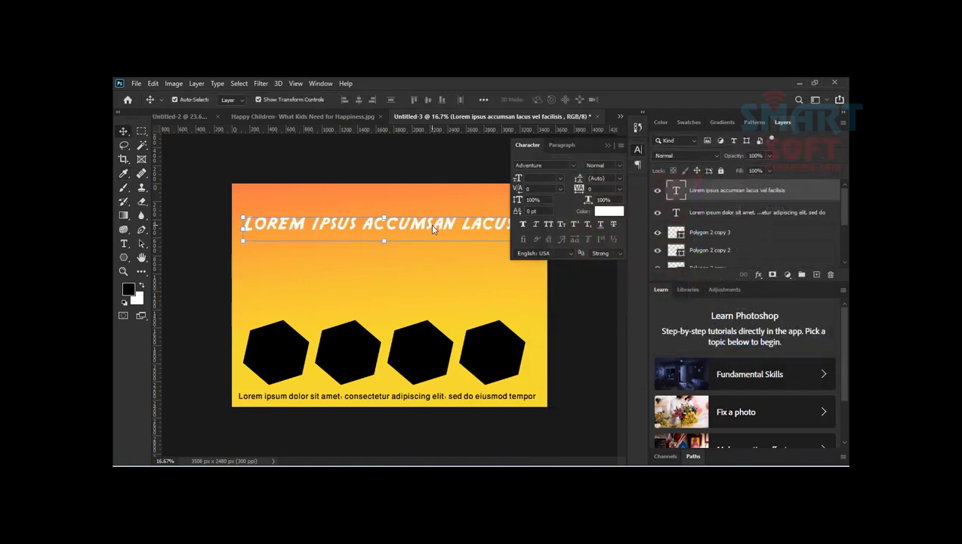
Step: Move the white heading text slightly up and to the left, and apply the transformation
left_click(409, 226)
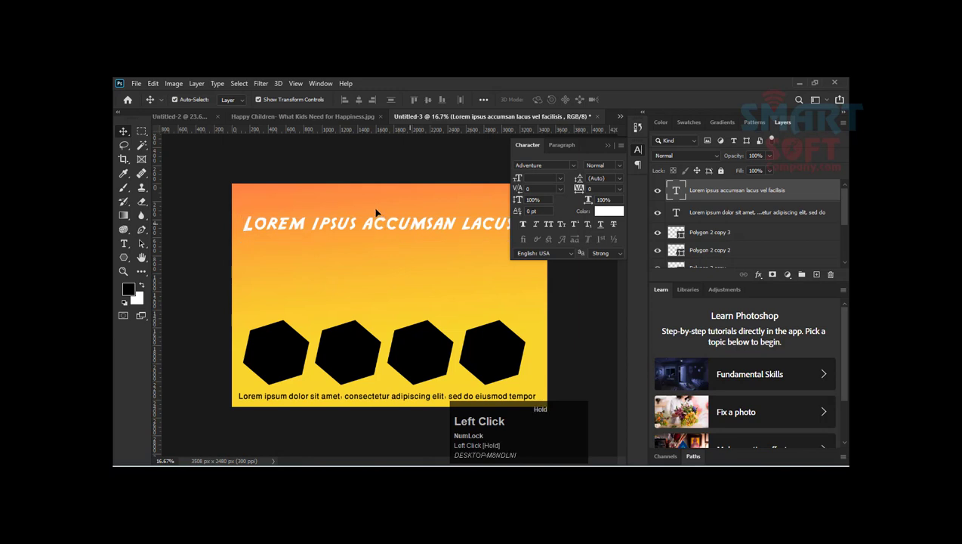
left_click(376, 210)
left_click(383, 226)
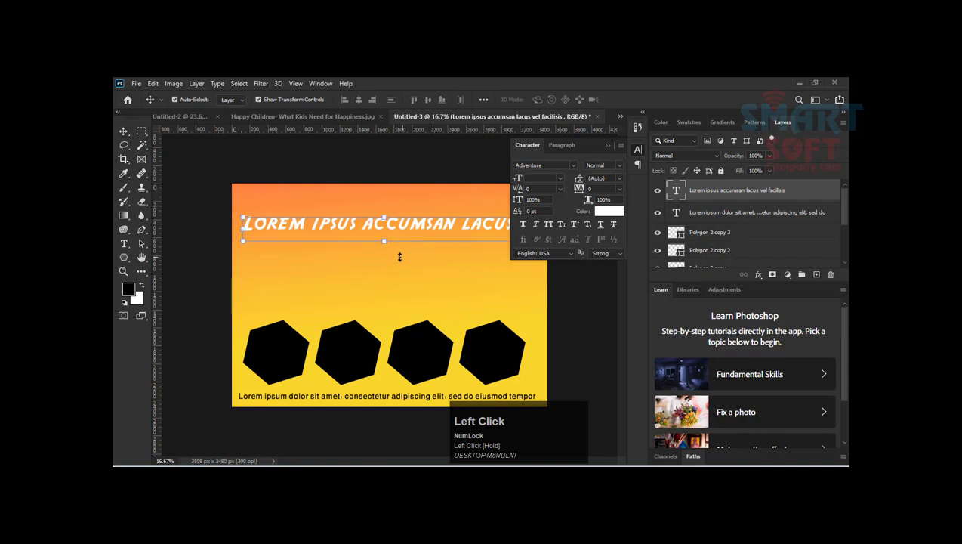
left_click_drag(401, 257, 386, 247)
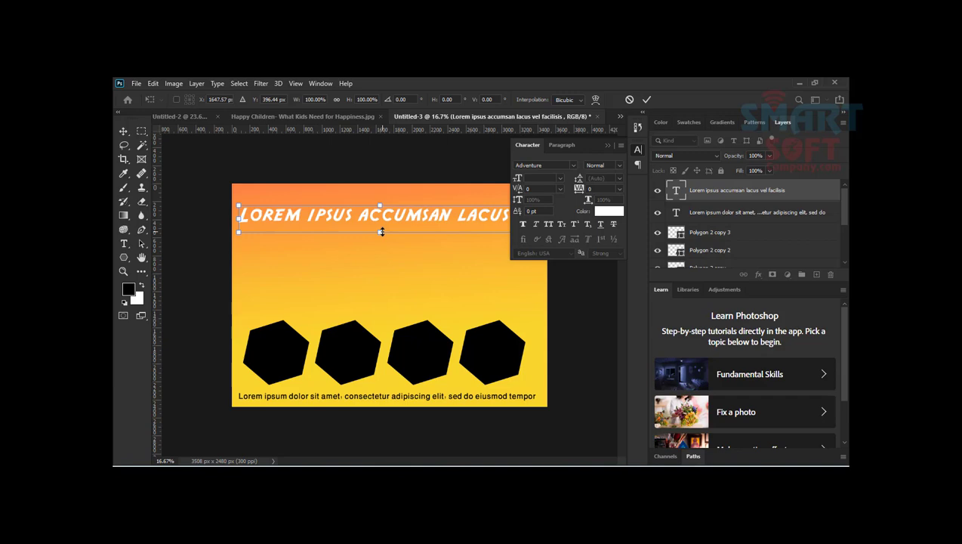
key("Return")
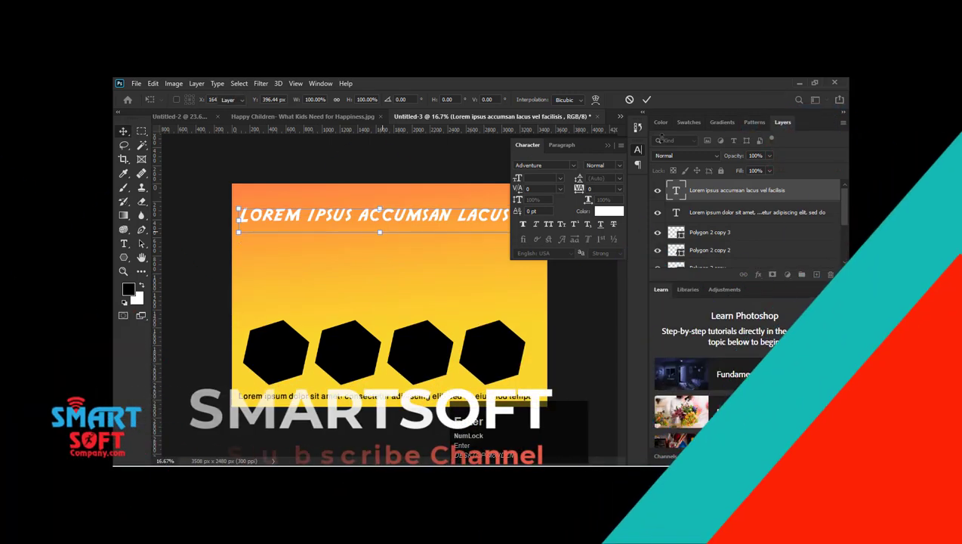
Step: Minimise Photoshop and close the folder window 34 on the desktop
left_click(798, 84)
left_click(471, 132)
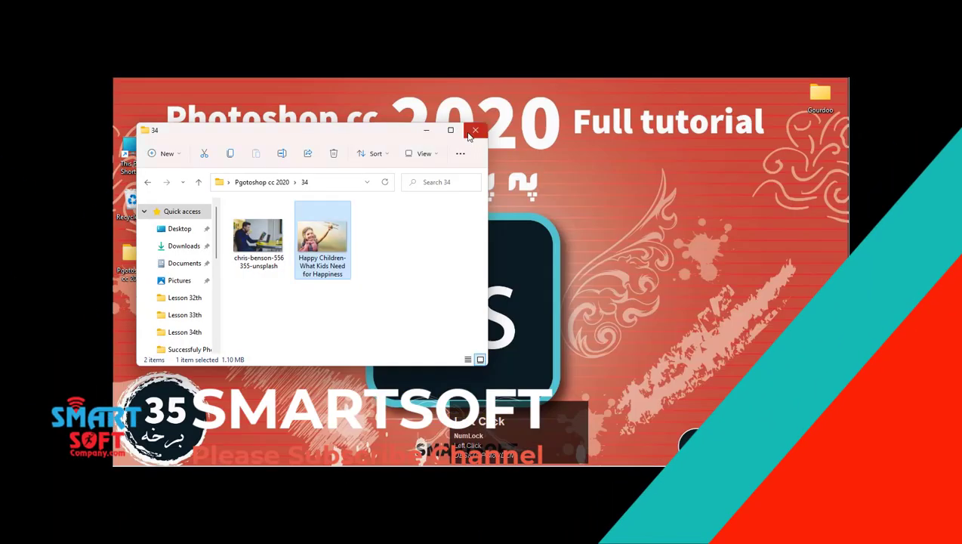